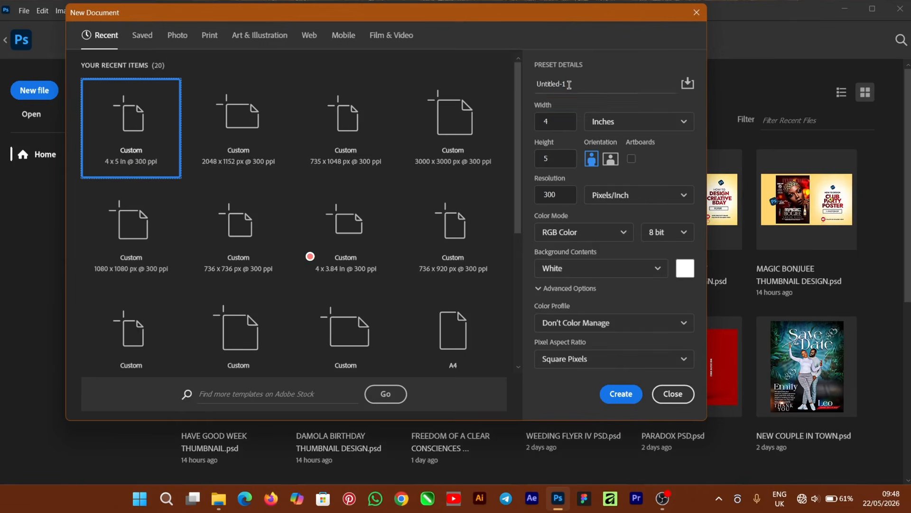
- Name the 4 x 5 in, 300 ppi document 'STUDENT CAMPAIGN FLYER' and create it
type("STU")
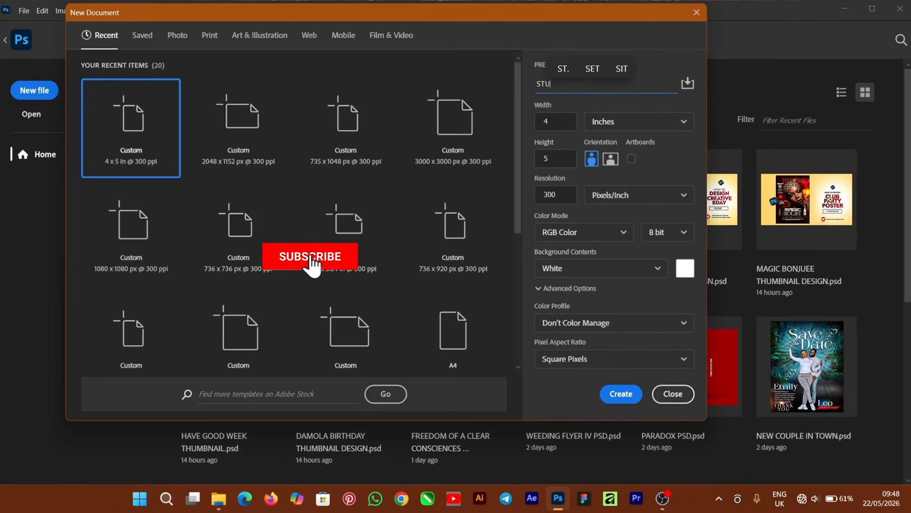
type("DENT CAMPAIGN FLYER")
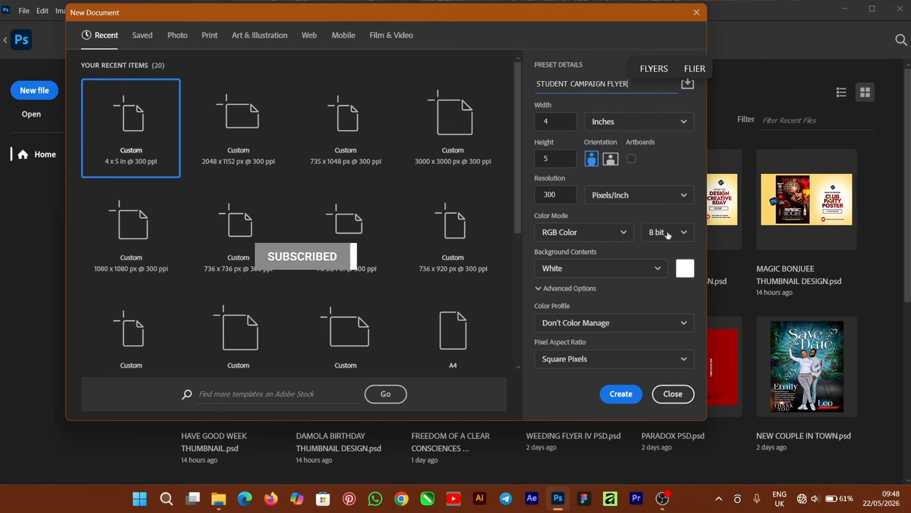
left_click(620, 394)
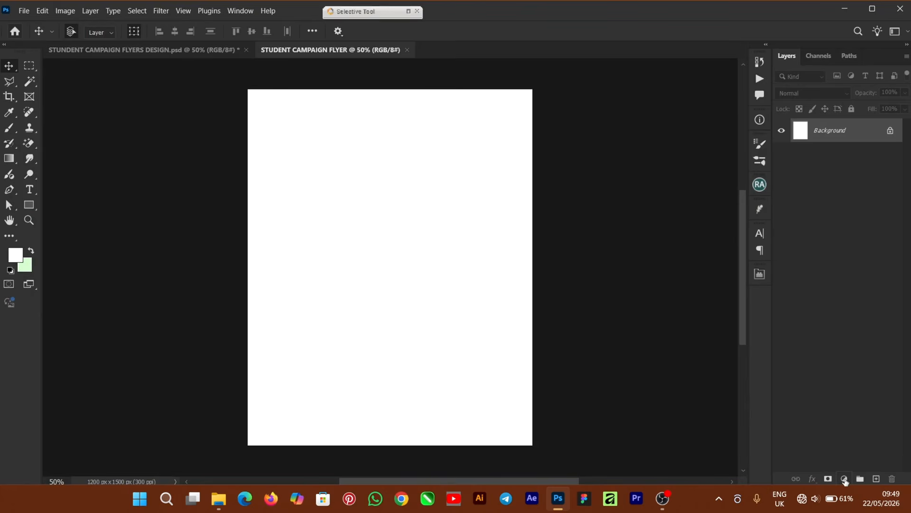
- Add a dark green 012600 Solid Color fill layer, then an empty Layer 1 above it
left_click(845, 479)
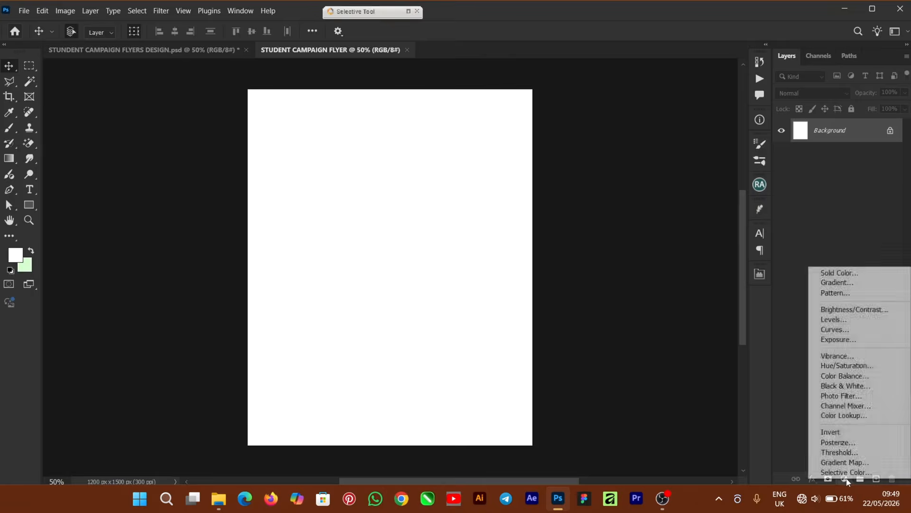
left_click(862, 275)
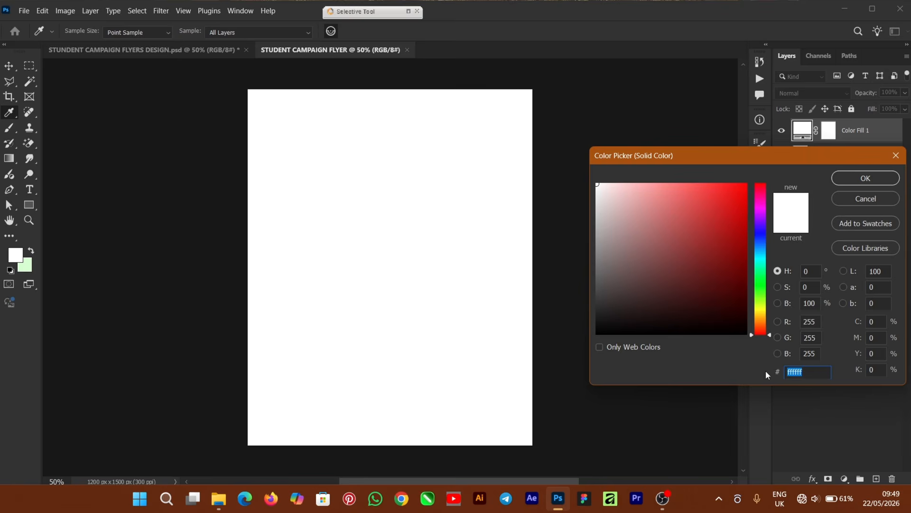
type("012")
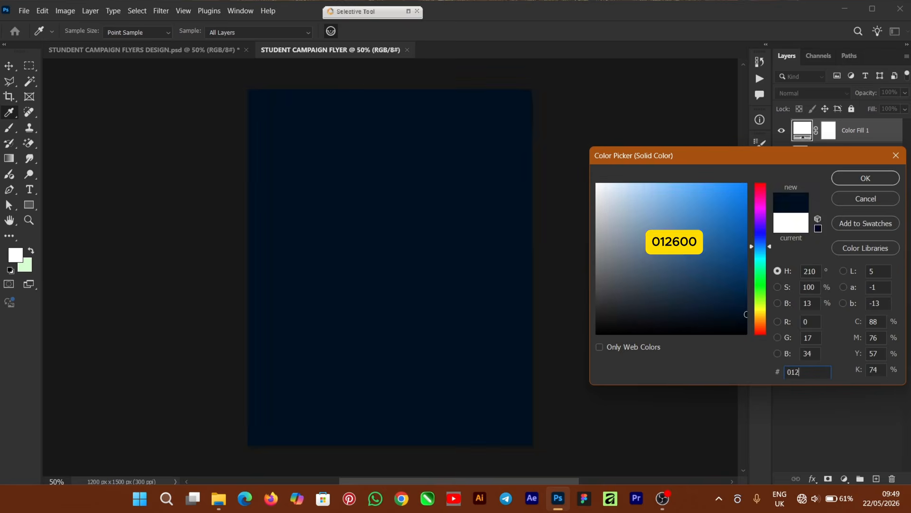
type("6")
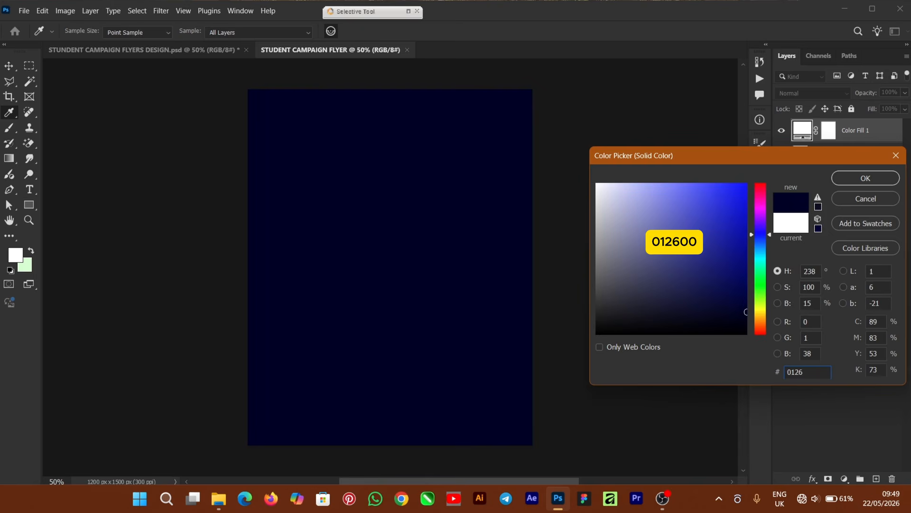
type("00")
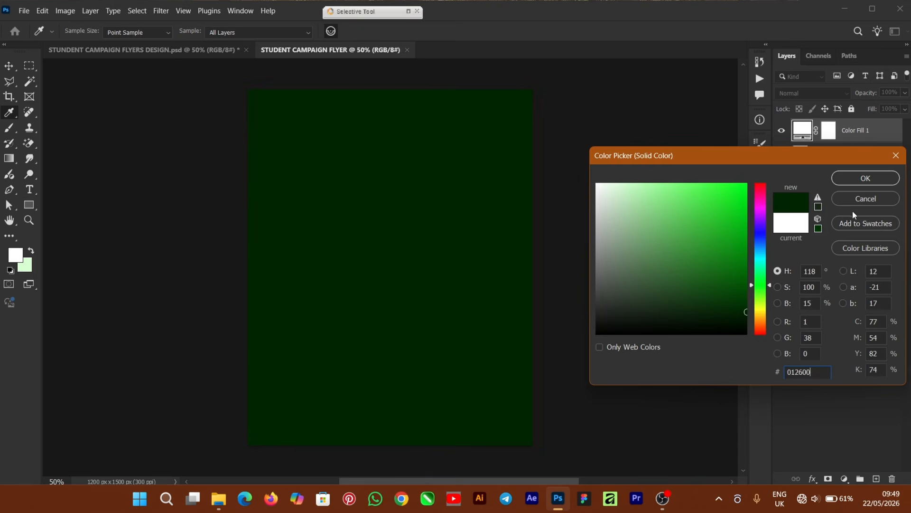
left_click(862, 186)
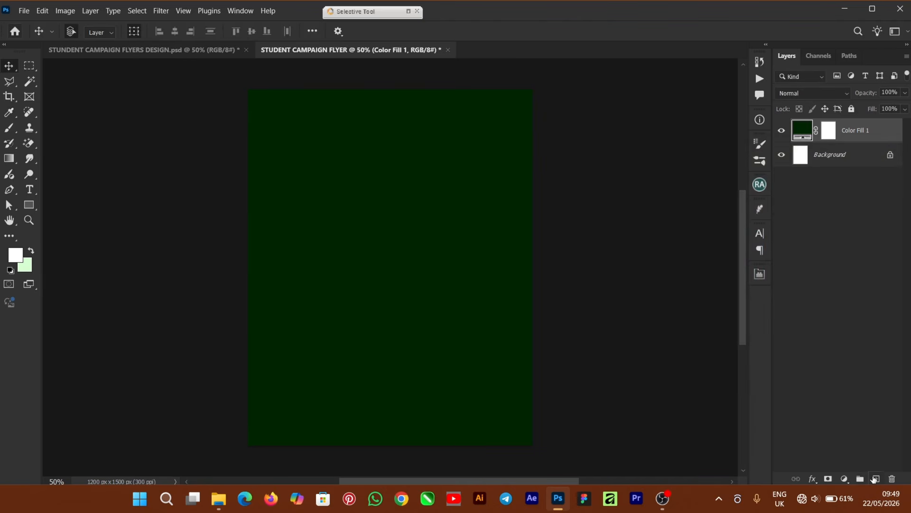
left_click(875, 478)
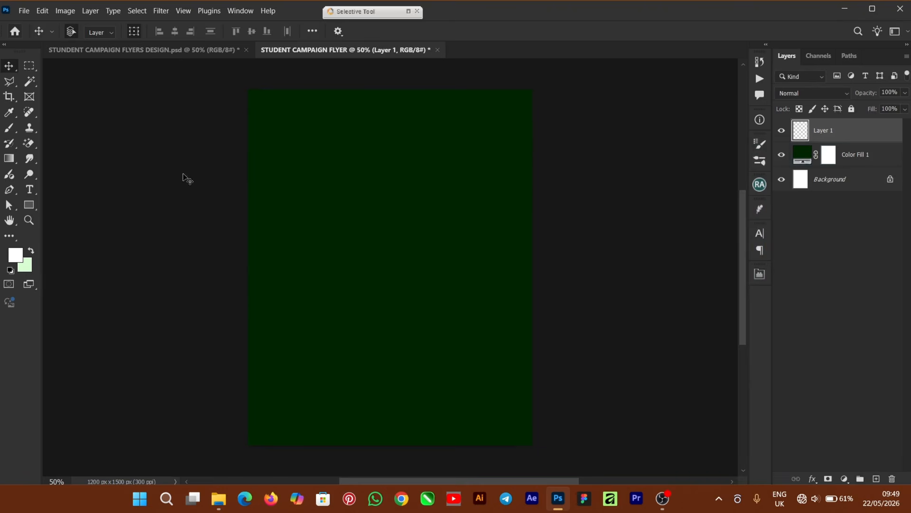
- Set the foreground colour to green 1A861B
left_click(15, 255)
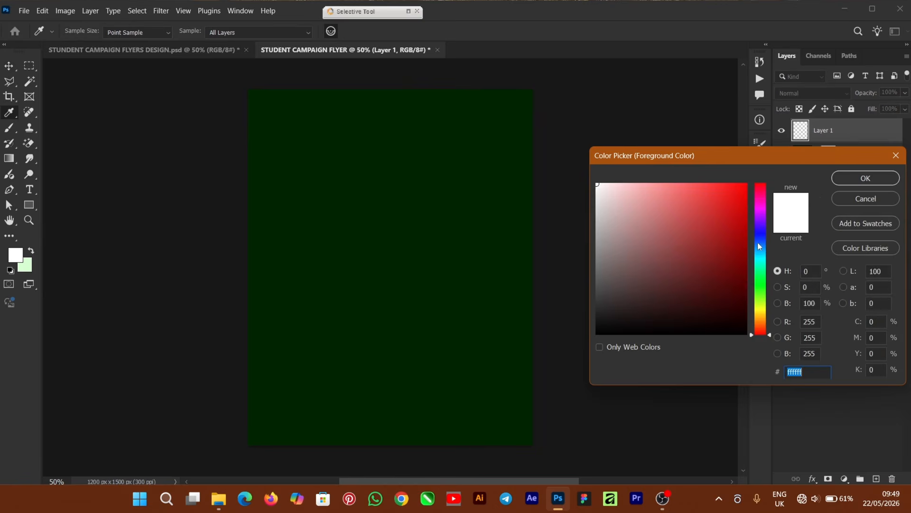
left_click(760, 283)
mouse_move(723, 243)
left_mouse_down()
mouse_move(724, 259)
mouse_move(726, 250)
mouse_move(718, 255)
left_mouse_up()
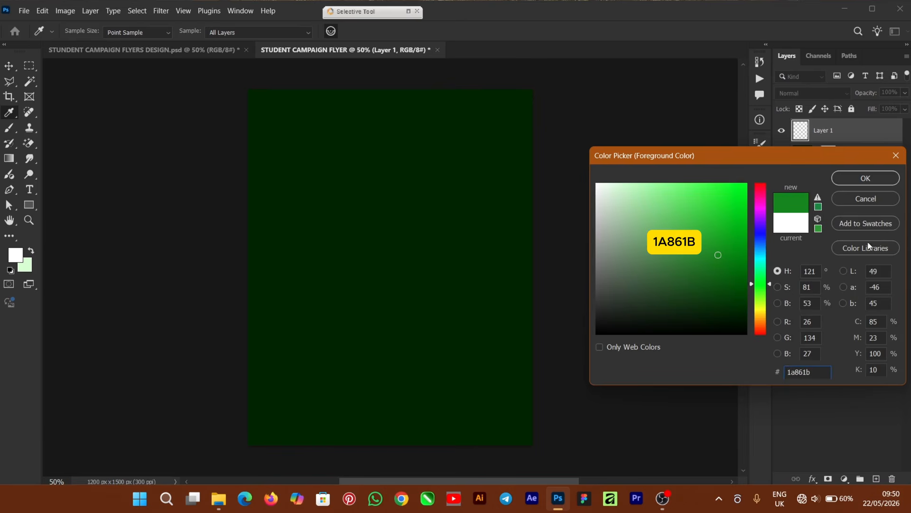
left_click(861, 181)
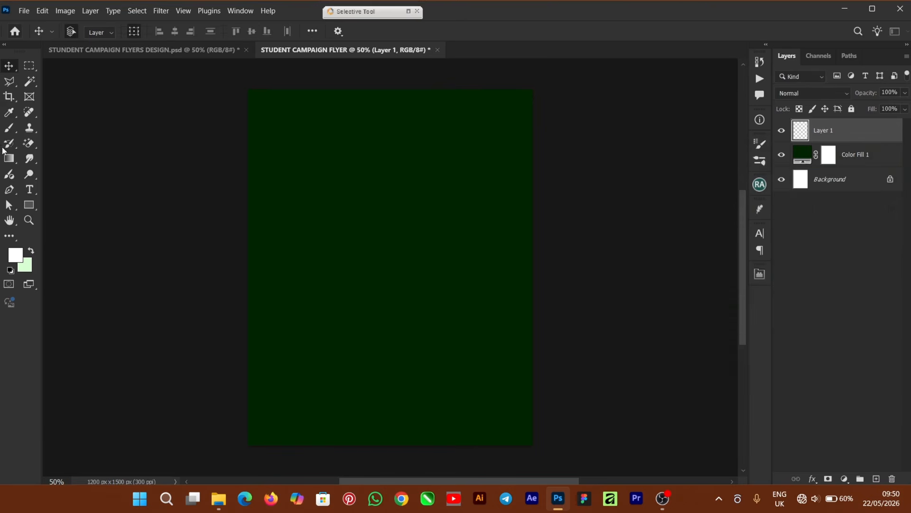
- Paint a soft glow at the top-left with a 900 px Soft Round brush
left_click(9, 133)
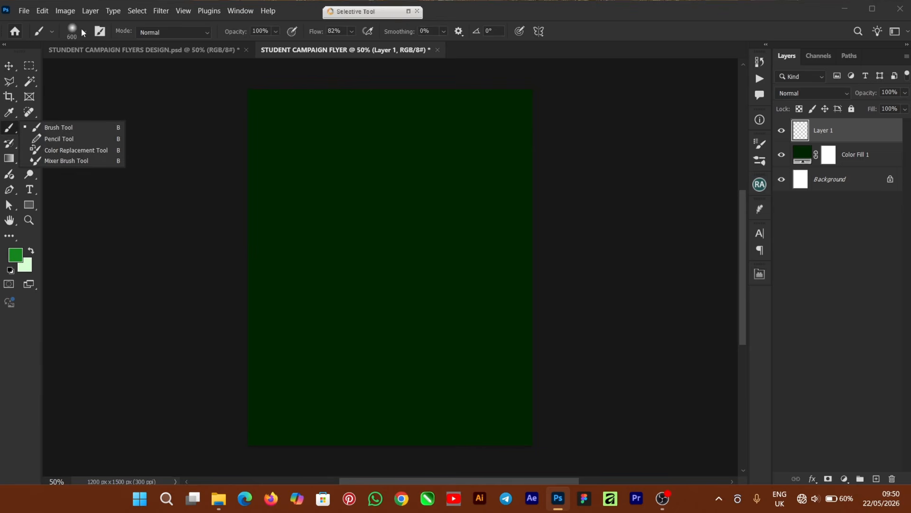
left_click(85, 32)
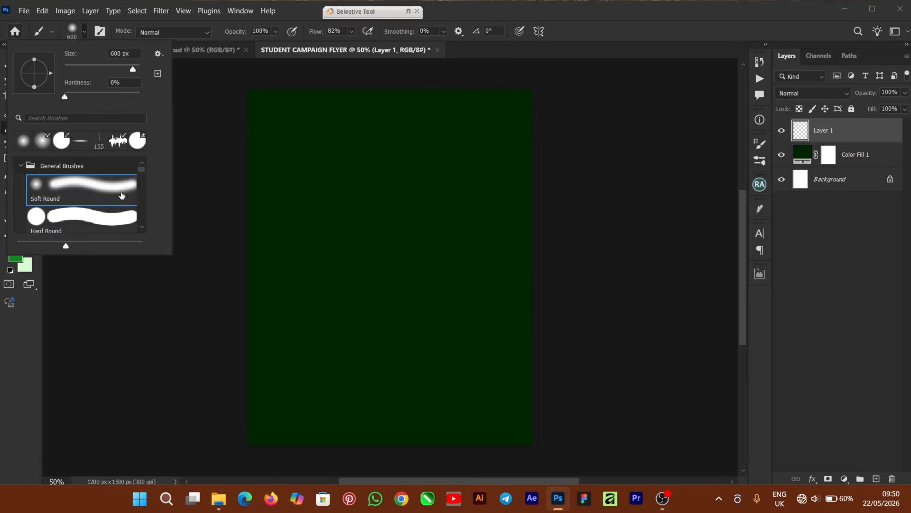
left_click(578, 19)
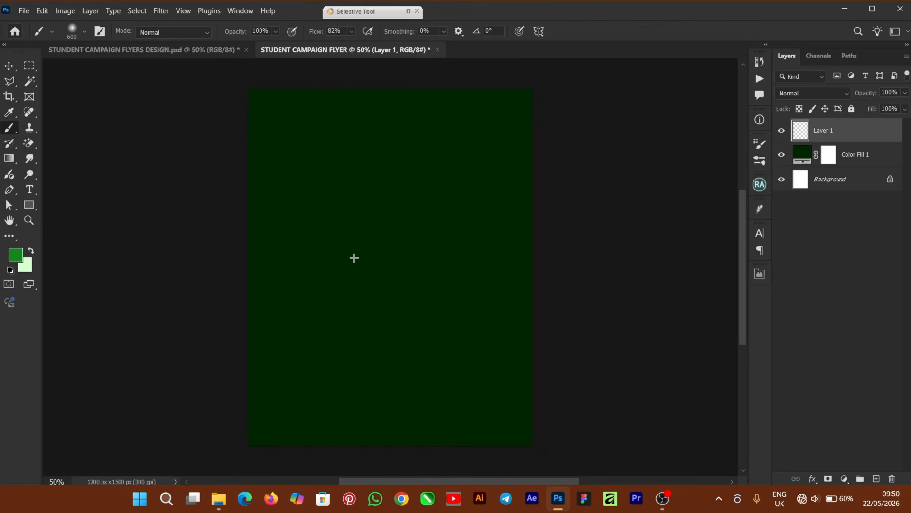
key("Caps_Lock")
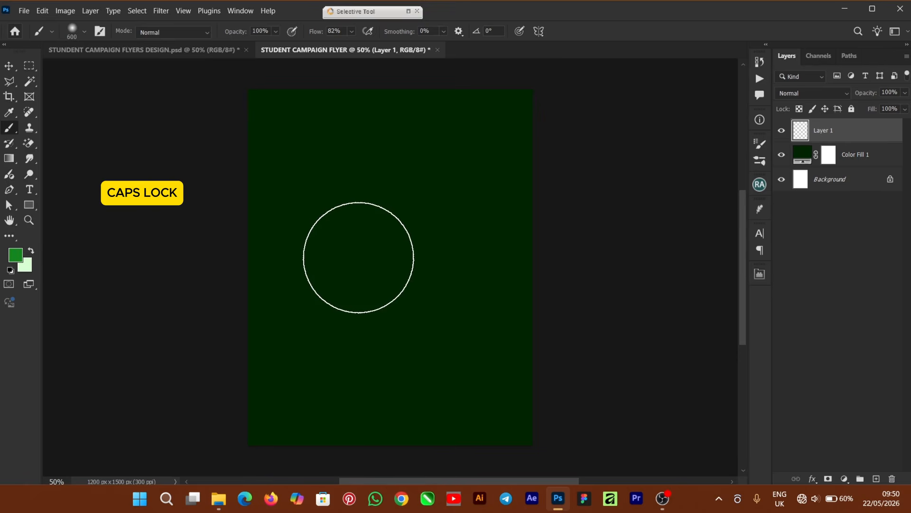
key("bracketright")
key("bracketright")
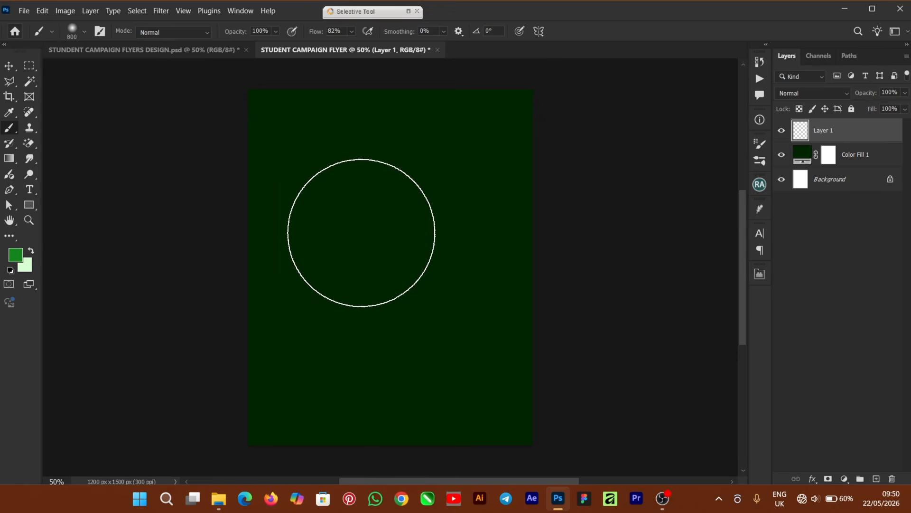
key("bracketright")
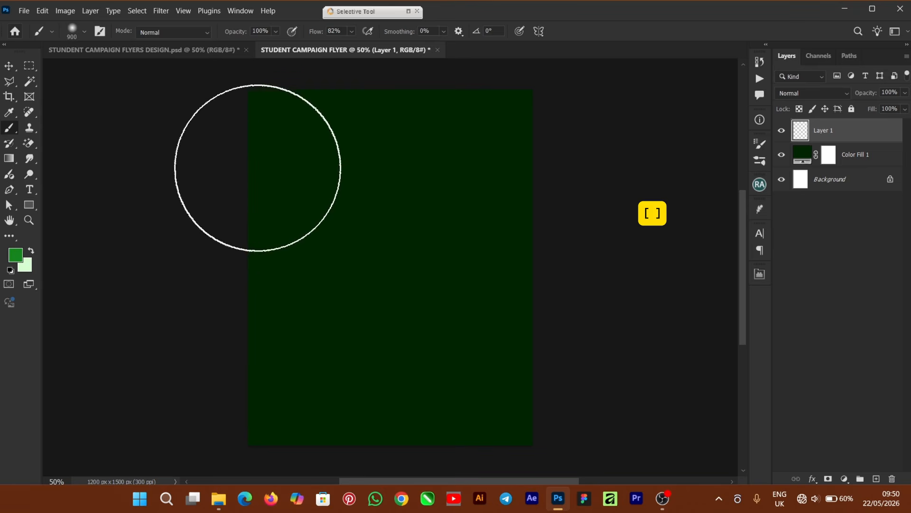
mouse_move(266, 162)
left_mouse_down()
mouse_move(281, 174)
mouse_move(316, 156)
left_mouse_up()
- Brighten the glow with two more dabs and set Layer 1 to Screen blend mode
left_click(315, 156)
left_click(288, 161)
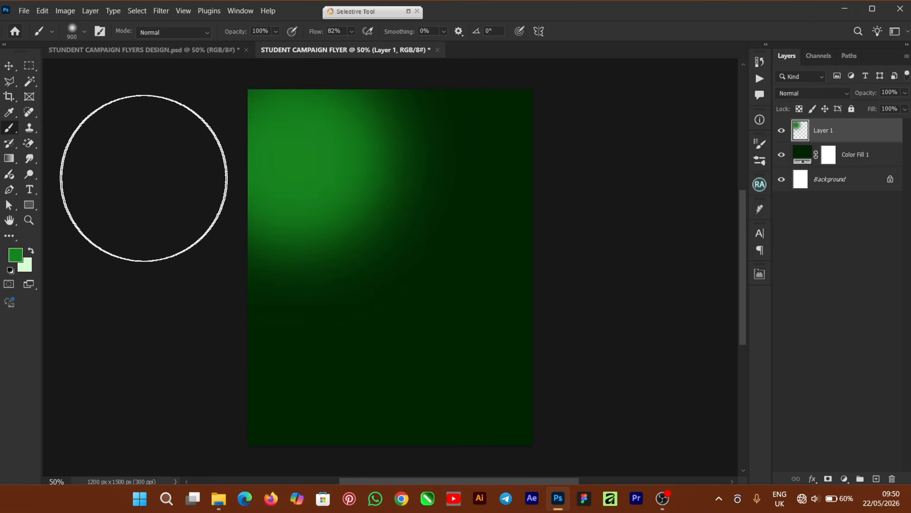
left_click(9, 66)
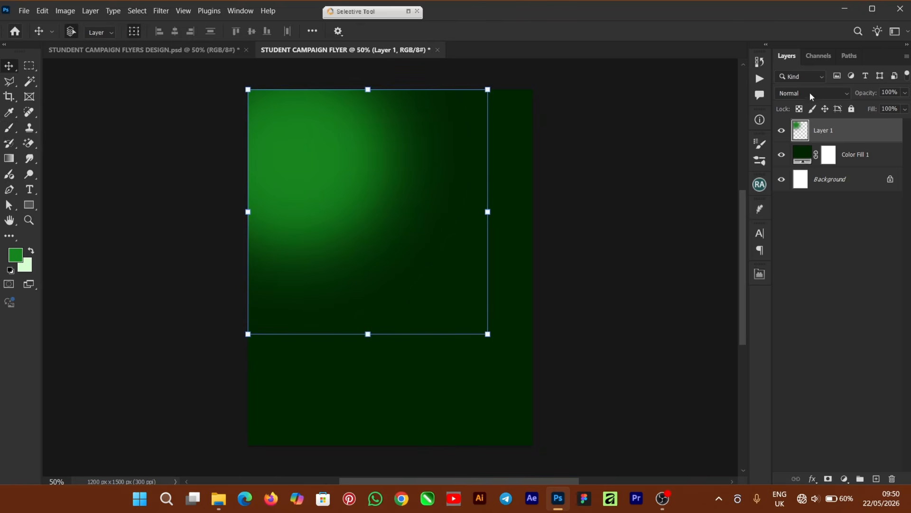
left_click(826, 94)
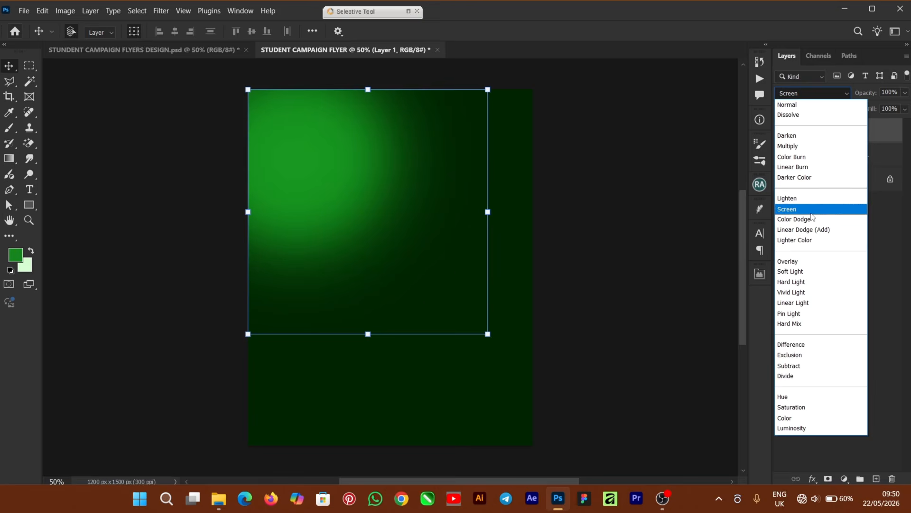
left_click(813, 211)
- Scale the green glow to about 111% and reposition it over the upper-left area
left_click_drag(488, 335, 511, 358)
left_click_drag(354, 195, 348, 176)
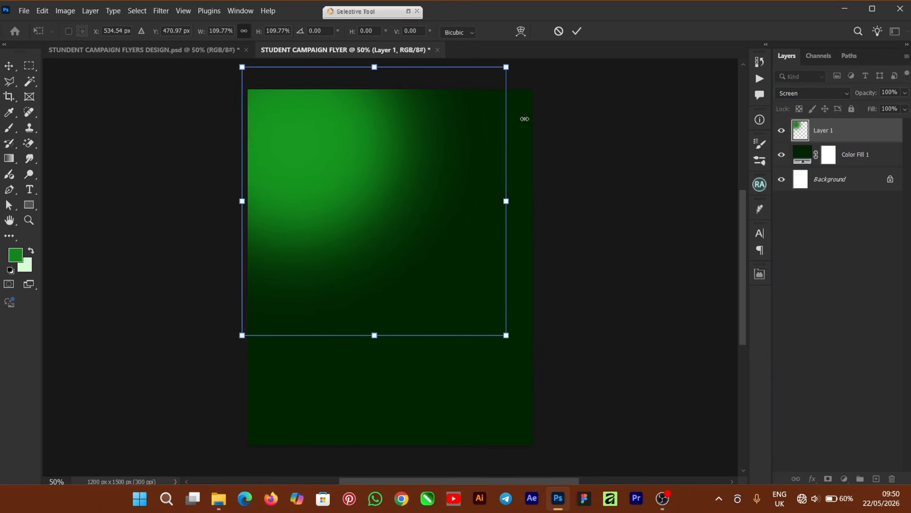
left_click_drag(510, 67, 513, 63)
left_click_drag(398, 155, 397, 158)
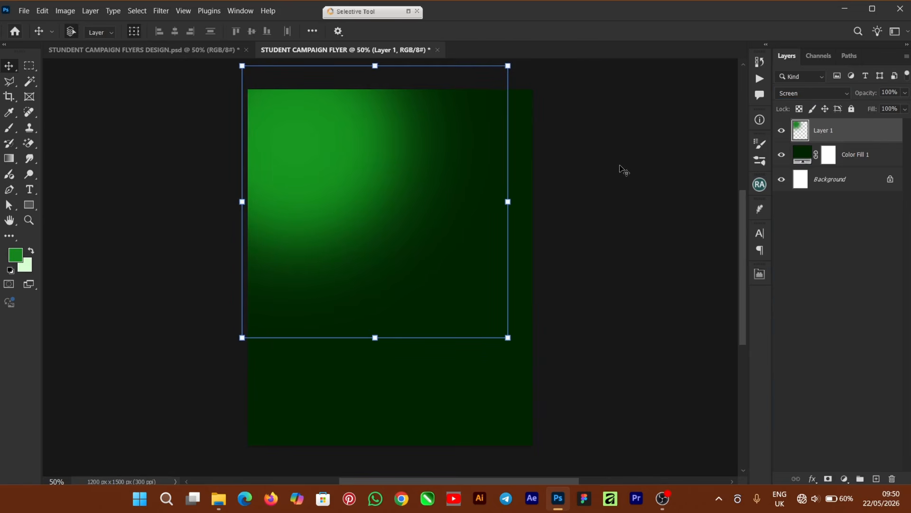
left_click(641, 184)
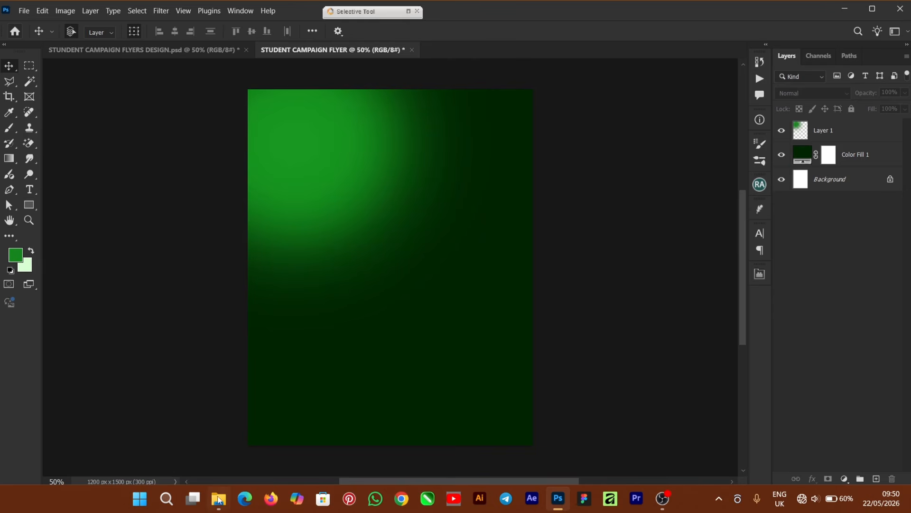
left_click(219, 500)
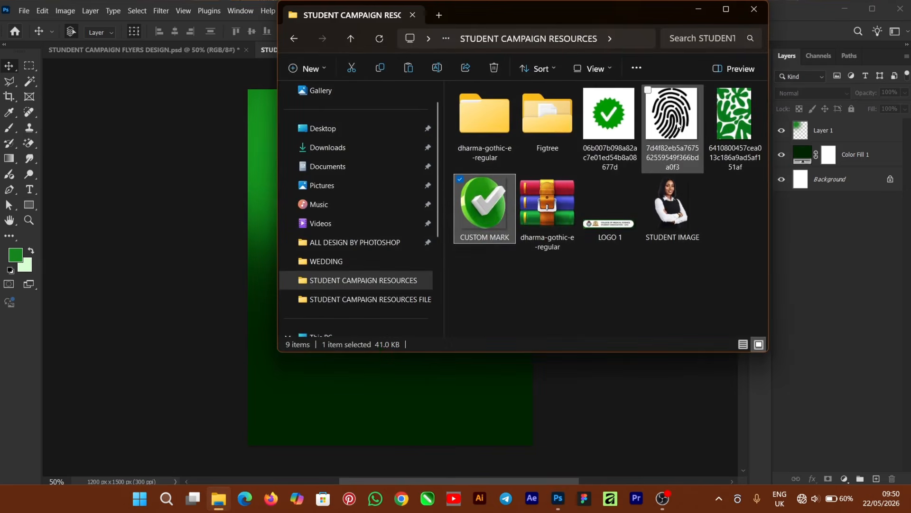
- Place the fingerprint image from File Explorer onto the flyer and rasterize its layer
left_click_drag(678, 122, 390, 323)
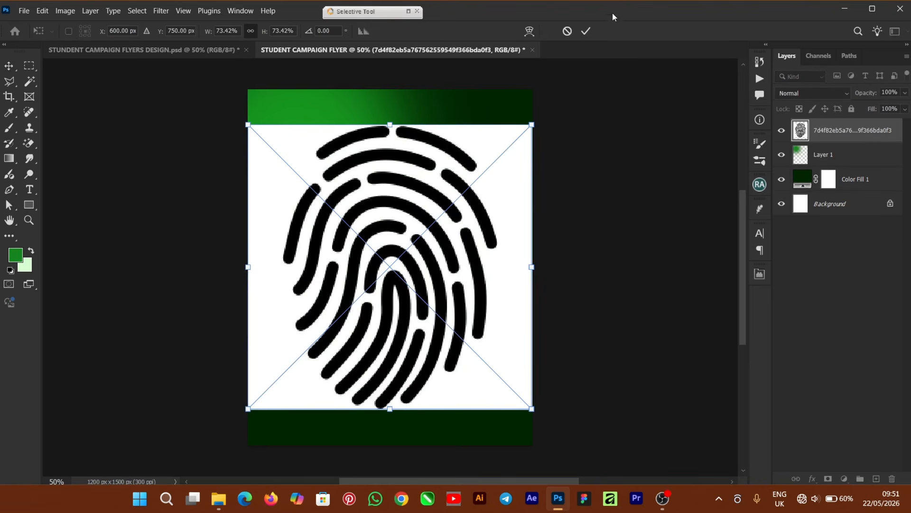
left_click(591, 28)
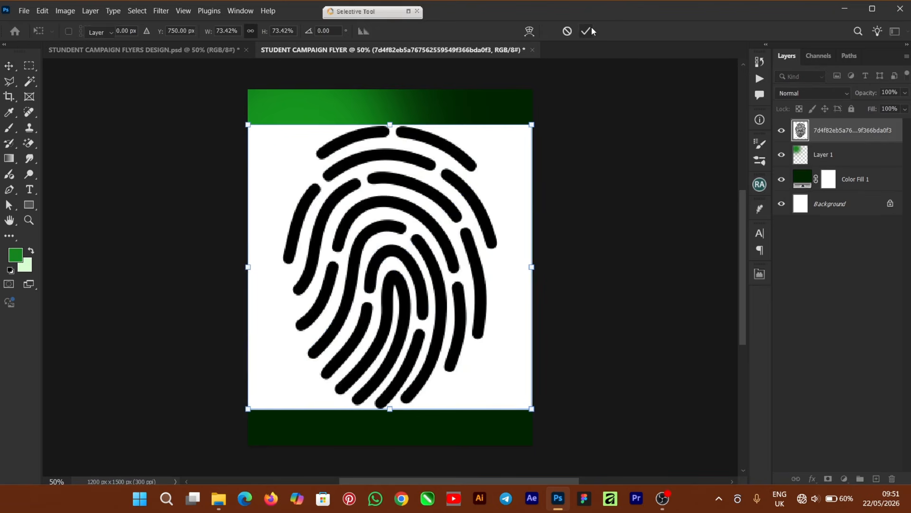
right_click(845, 134)
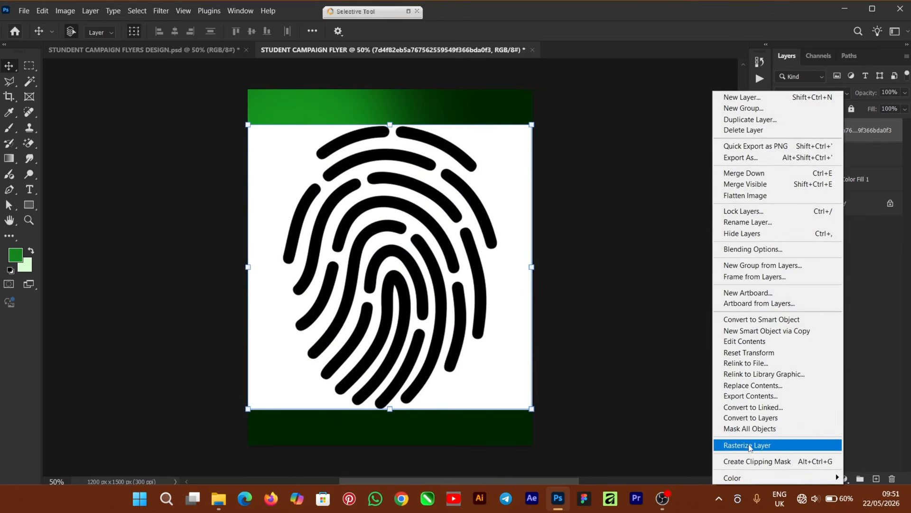
left_click(783, 445)
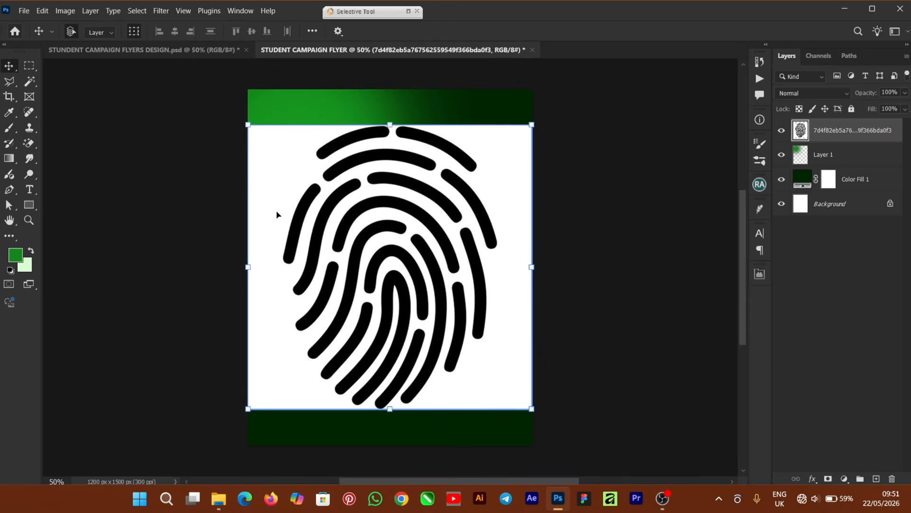
- Delete the fingerprint's white backdrop with the Magic Wand and nudge the fingerprint slightly up
left_click(29, 84)
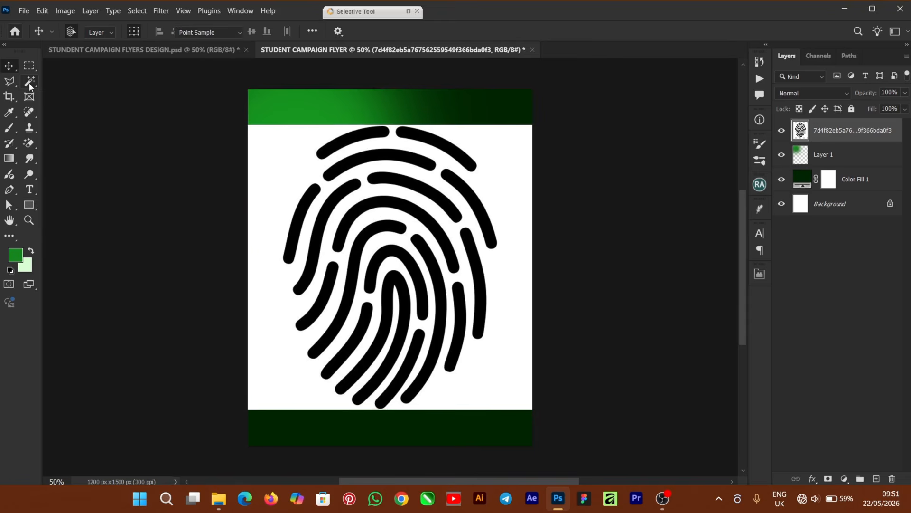
left_click(283, 175)
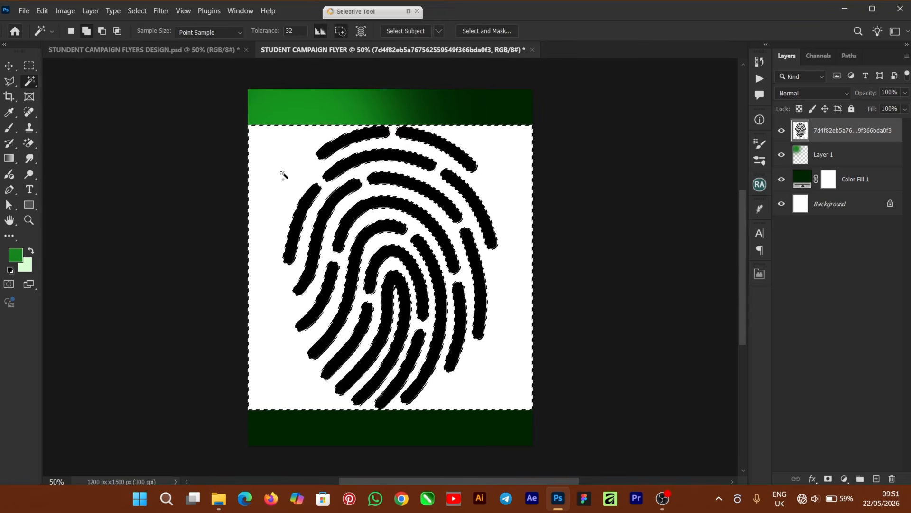
key("BackSpace")
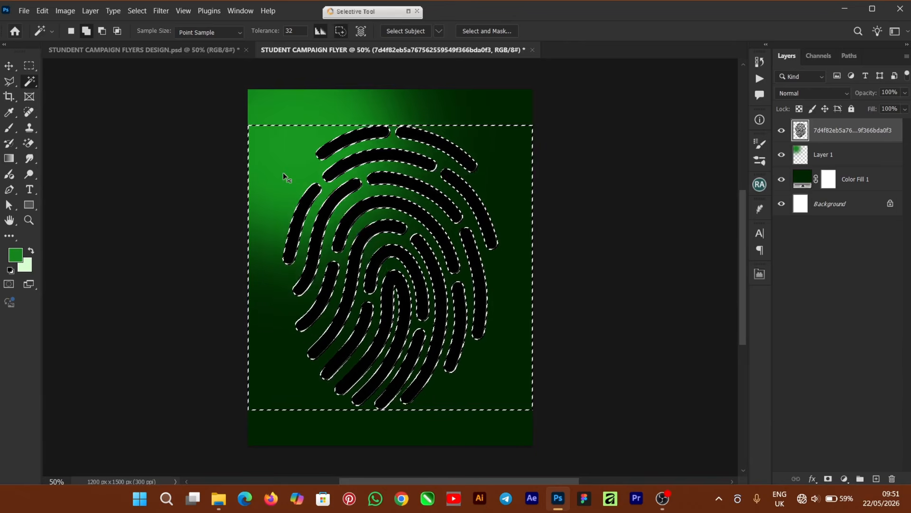
key("ctrl+d")
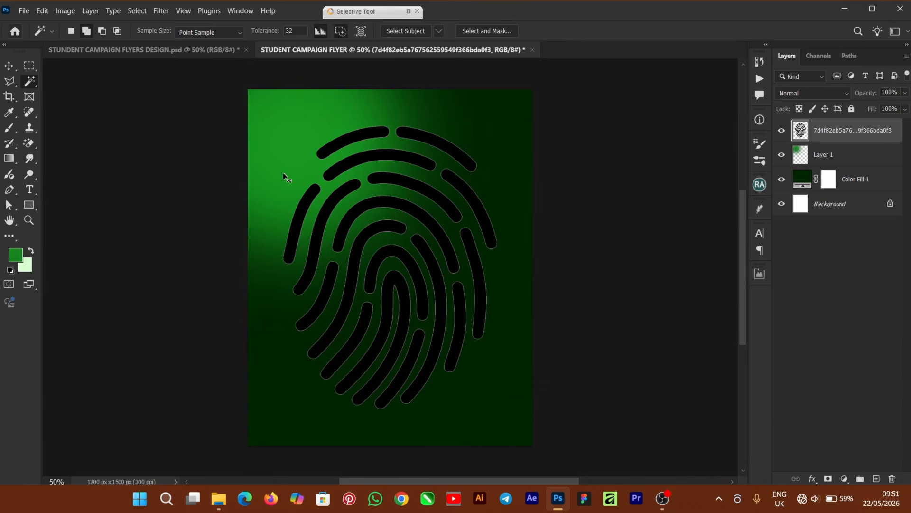
left_click(13, 70)
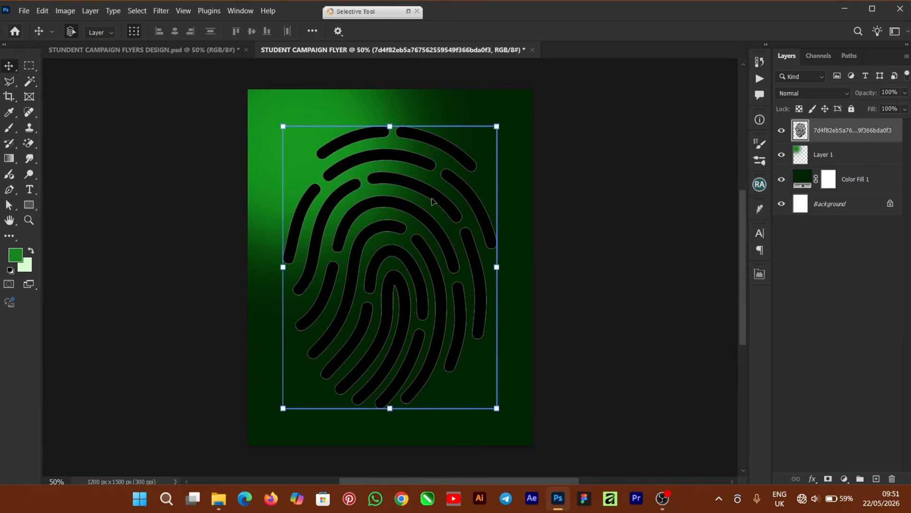
left_click_drag(406, 209, 411, 199)
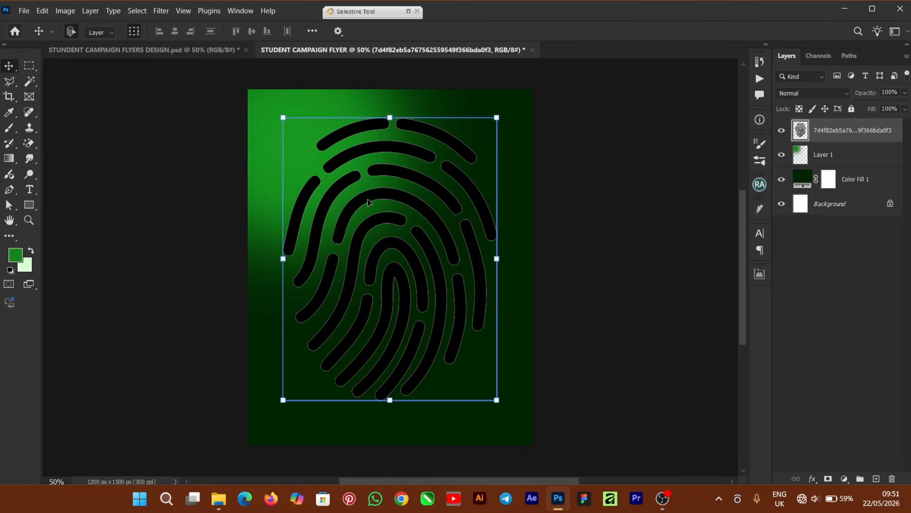
- Give the fingerprint layer a white Color Overlay effect
left_click(813, 479)
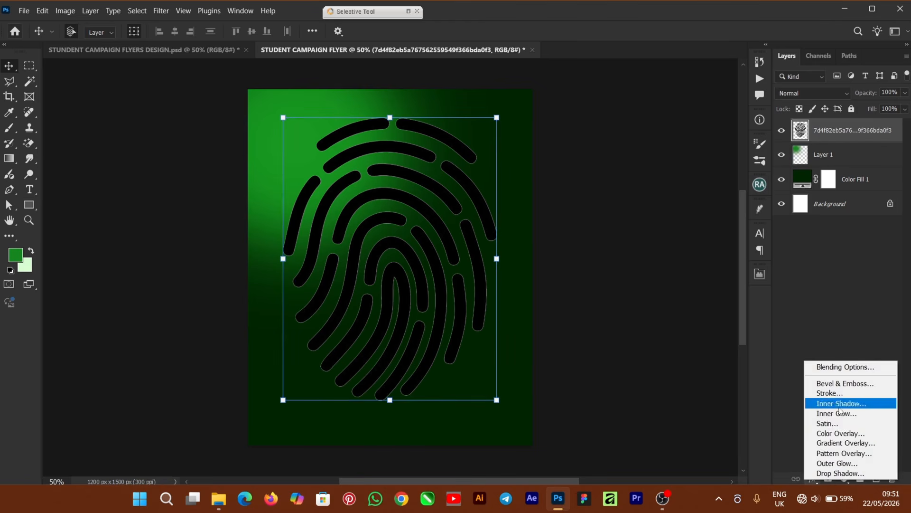
left_click(858, 433)
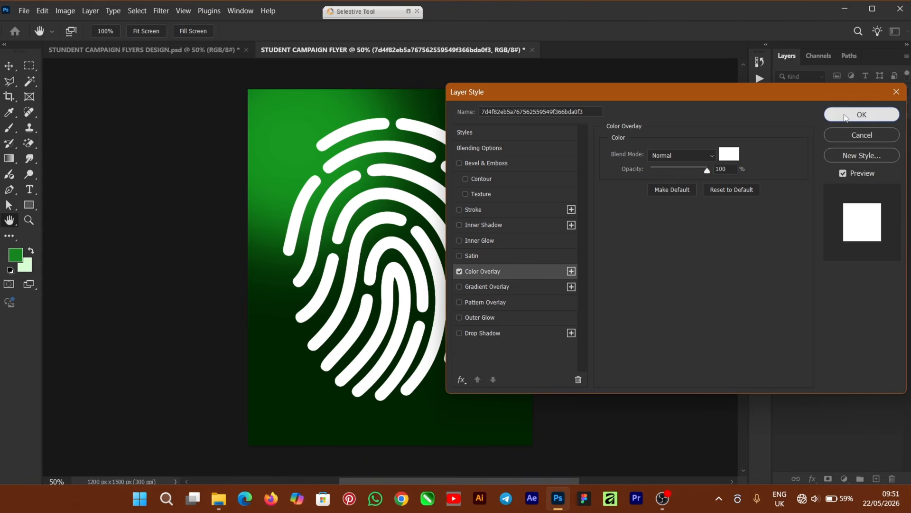
left_click(845, 116)
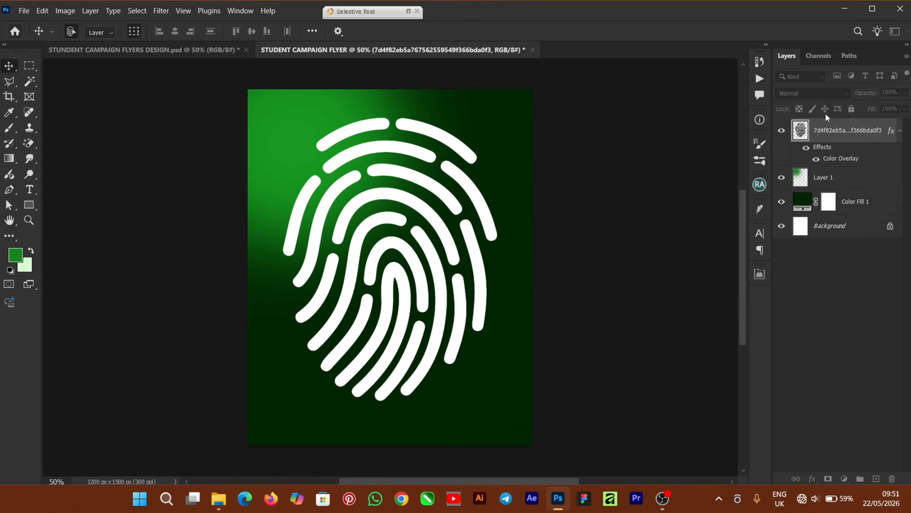
key("ctrl+t")
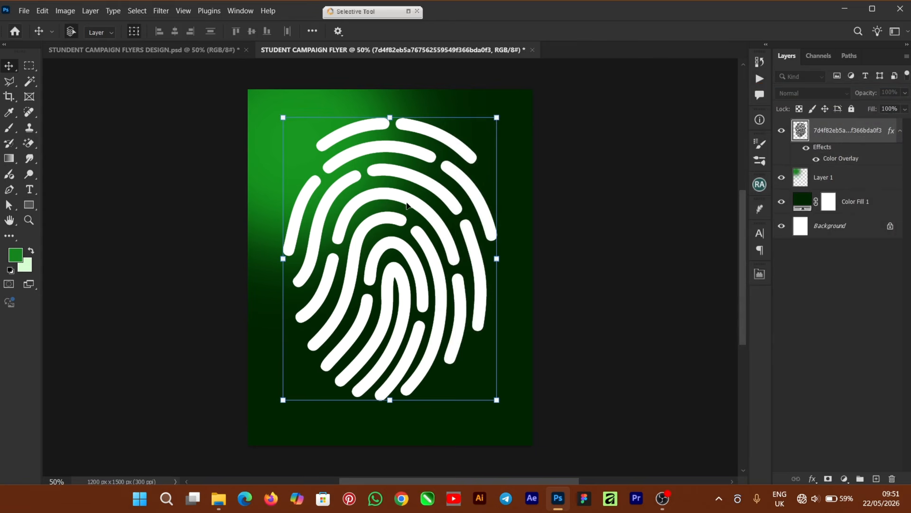
- Move the fingerprint to the top-left corner and fade it to 27% opacity
key("Return")
left_click_drag(409, 217, 323, 141)
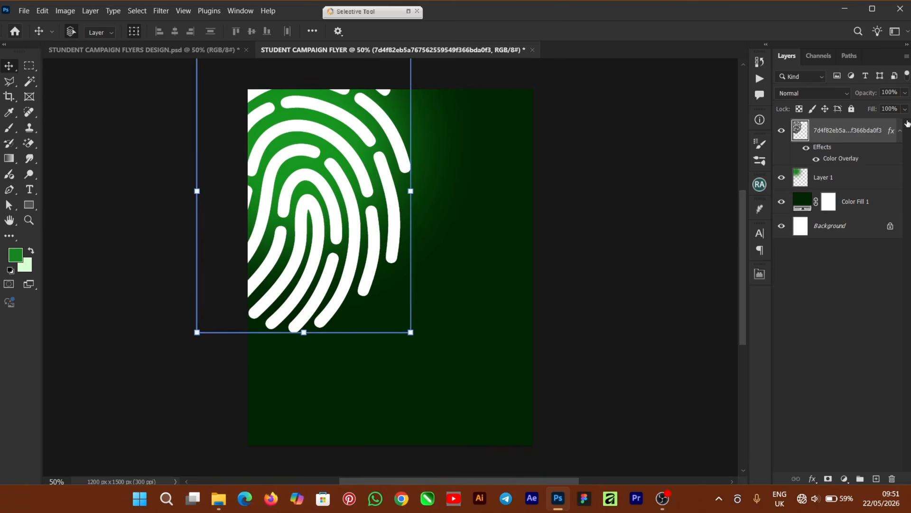
left_click(904, 95)
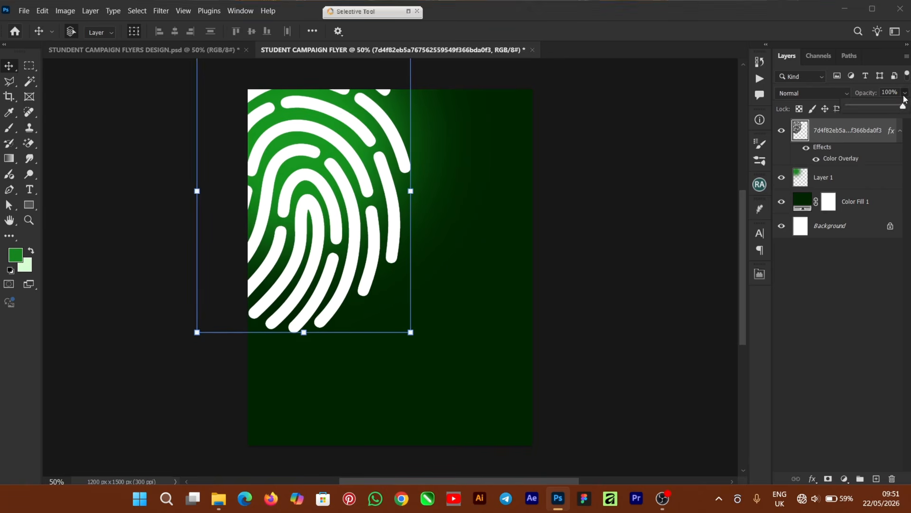
left_click_drag(903, 108, 876, 112)
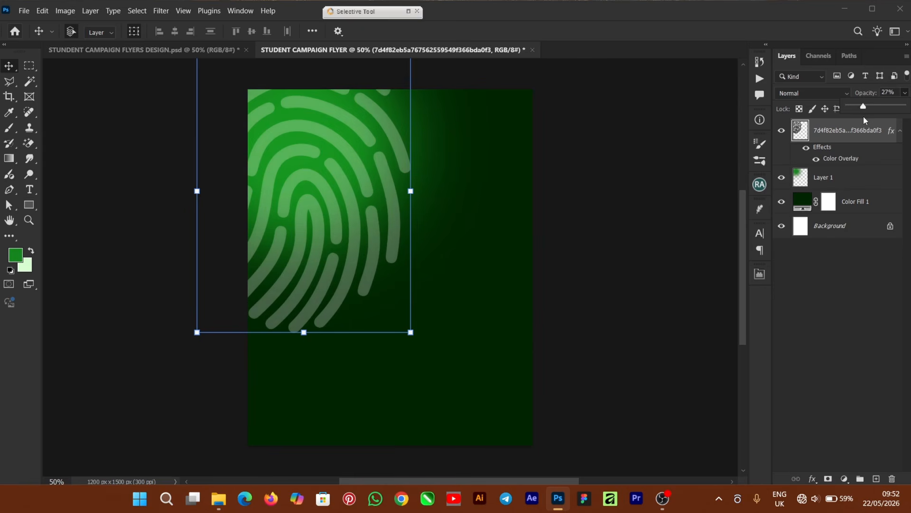
left_click(610, 231)
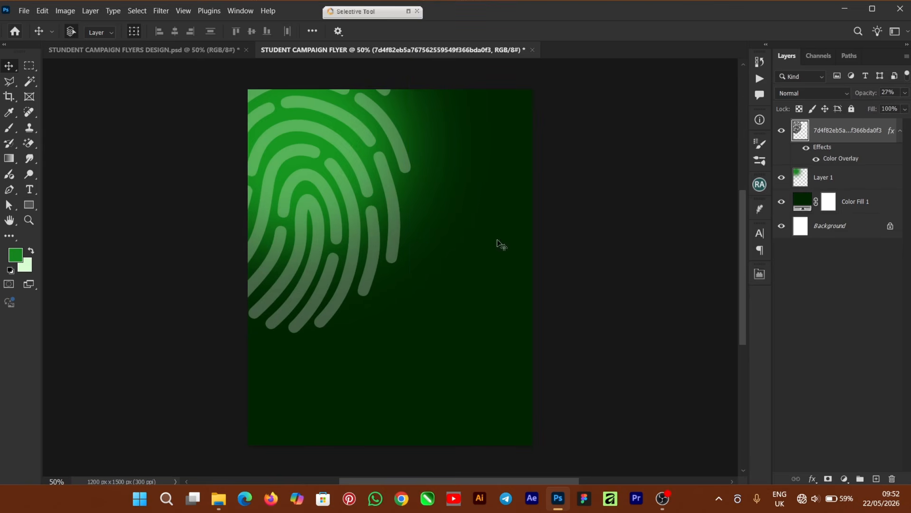
left_click(314, 191)
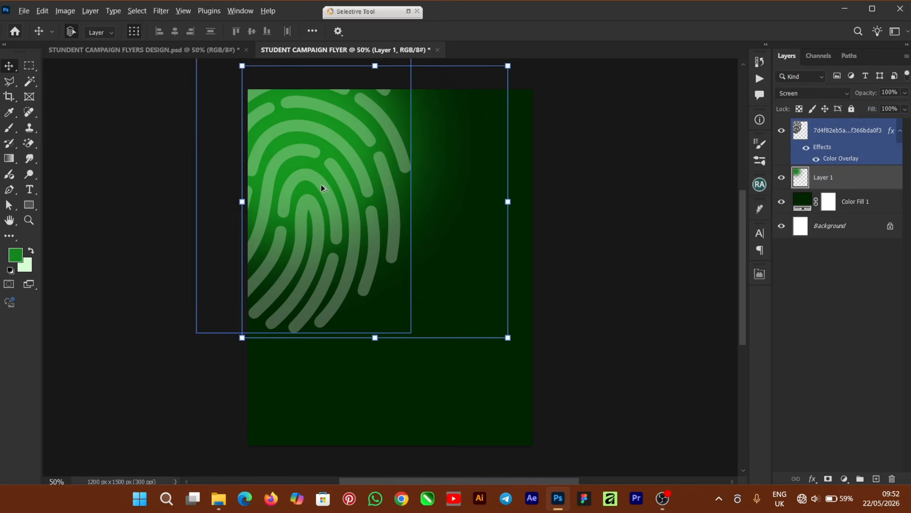
- Duplicate the fingerprint, scale the copy to 69.51%, and place it at the top-right edge
left_click_drag(321, 189, 484, 202)
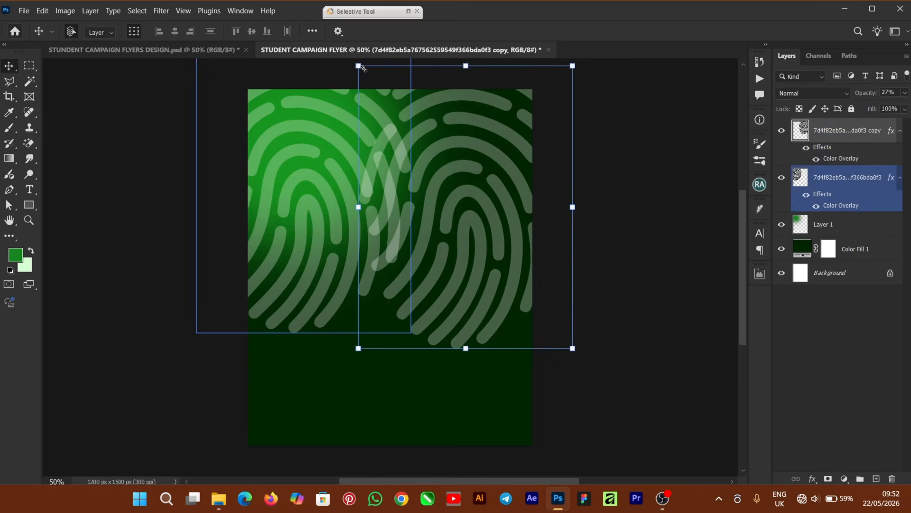
left_click_drag(360, 66, 424, 152)
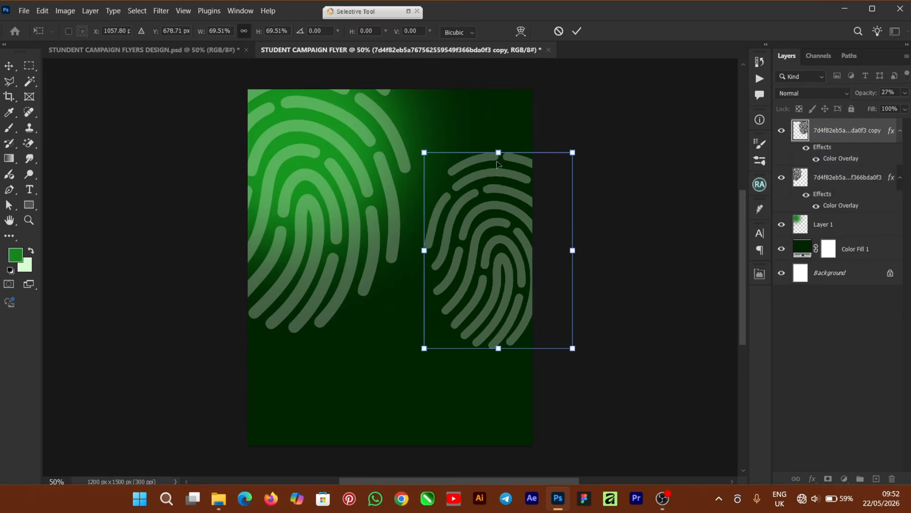
mouse_move(497, 164)
left_mouse_down()
mouse_move(539, 135)
mouse_move(504, 156)
mouse_move(504, 169)
mouse_move(504, 126)
mouse_move(490, 157)
left_mouse_up()
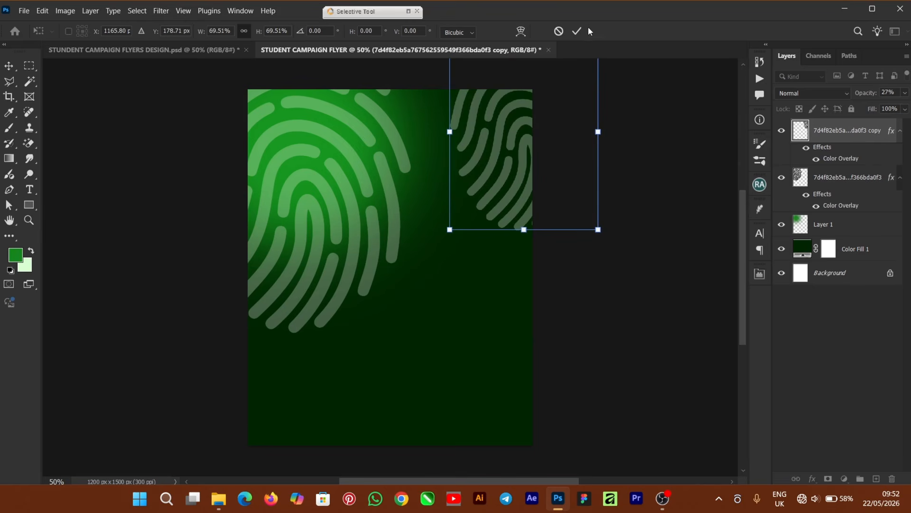
key("Return")
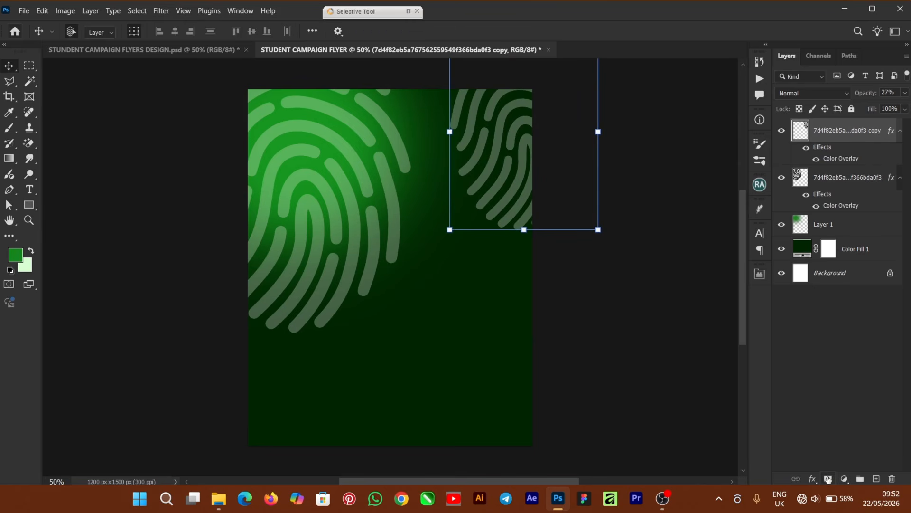
- Mask the top-right copy with soft black brushing, leaving faint ridges near the top edge
left_click(828, 478)
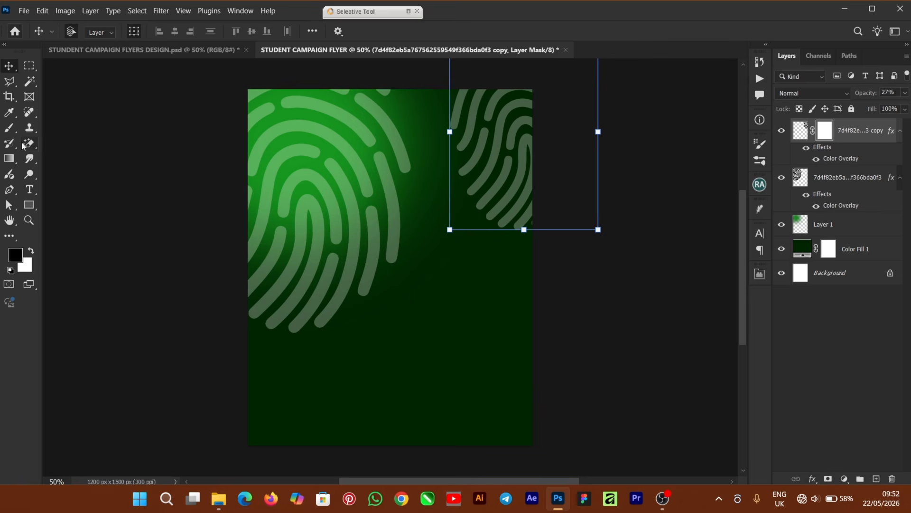
left_click(7, 129)
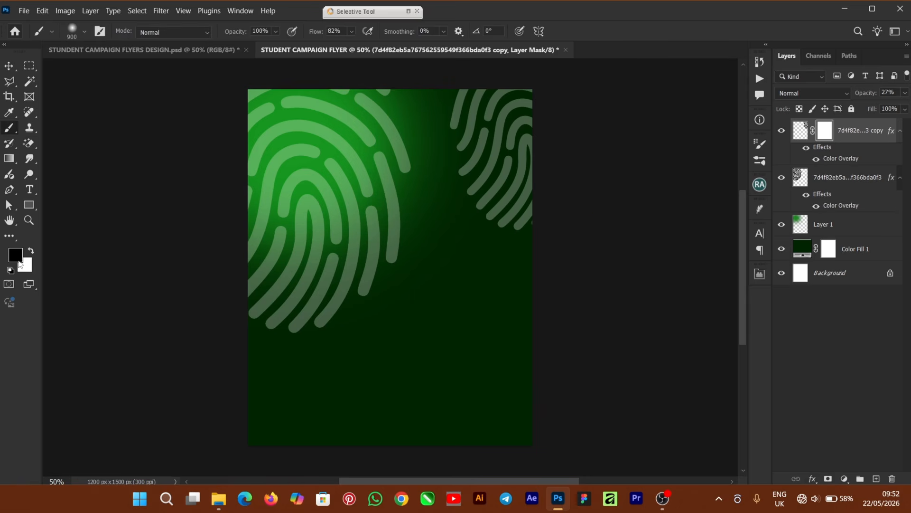
mouse_move(496, 240)
left_mouse_down()
mouse_move(612, 221)
mouse_move(545, 202)
mouse_move(533, 236)
mouse_move(521, 215)
mouse_move(508, 223)
mouse_move(541, 198)
mouse_move(556, 165)
left_mouse_up()
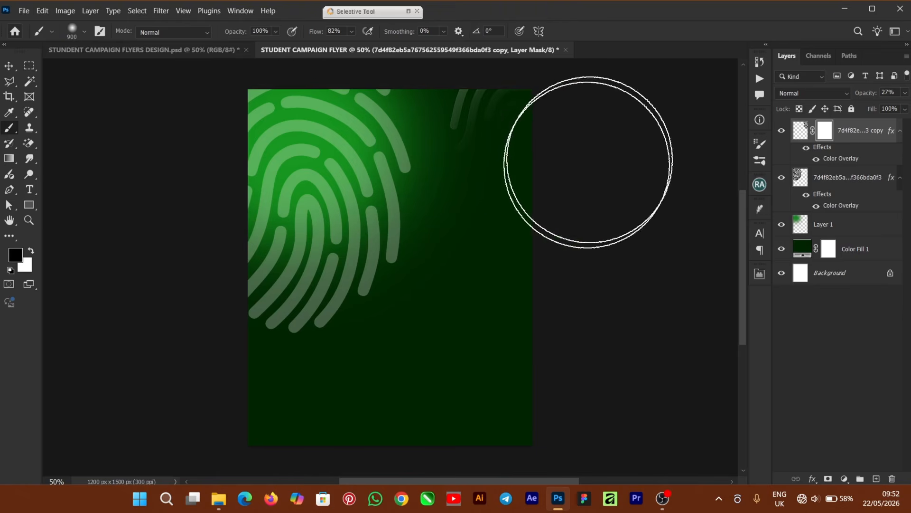
left_click(8, 65)
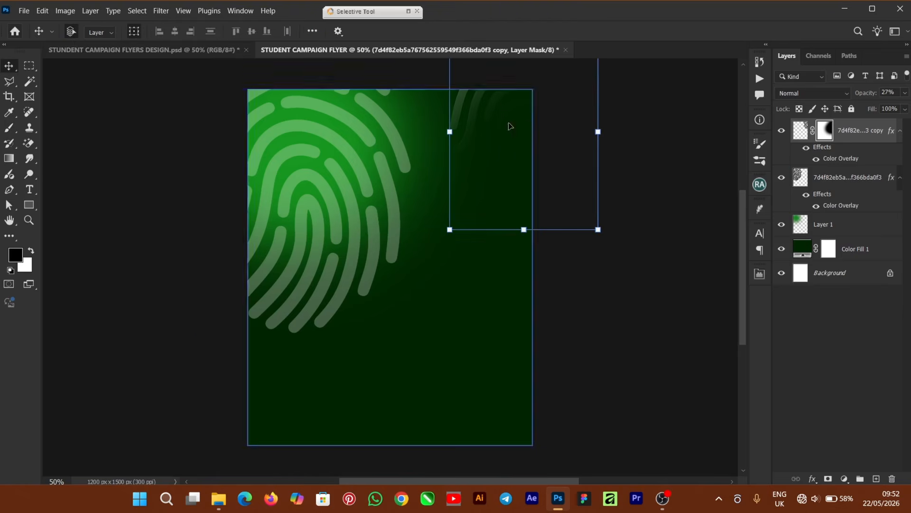
left_click_drag(467, 100, 475, 106)
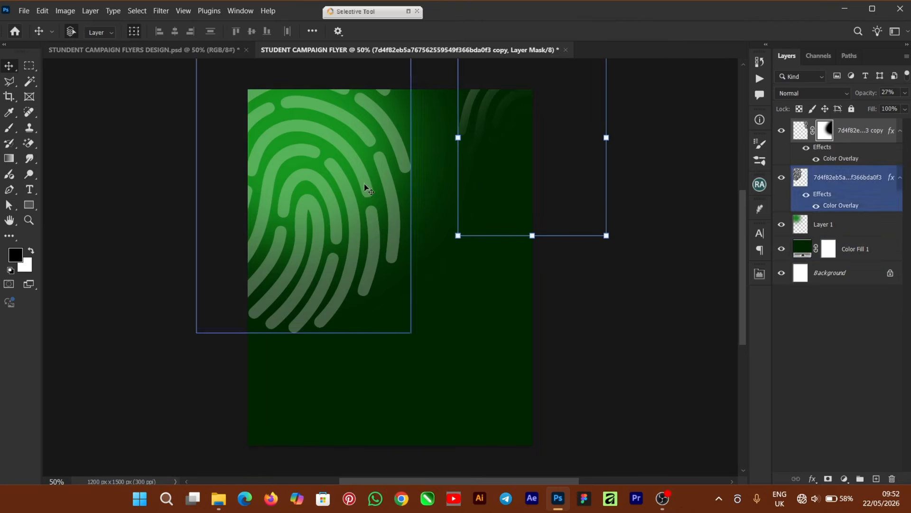
left_click(452, 232)
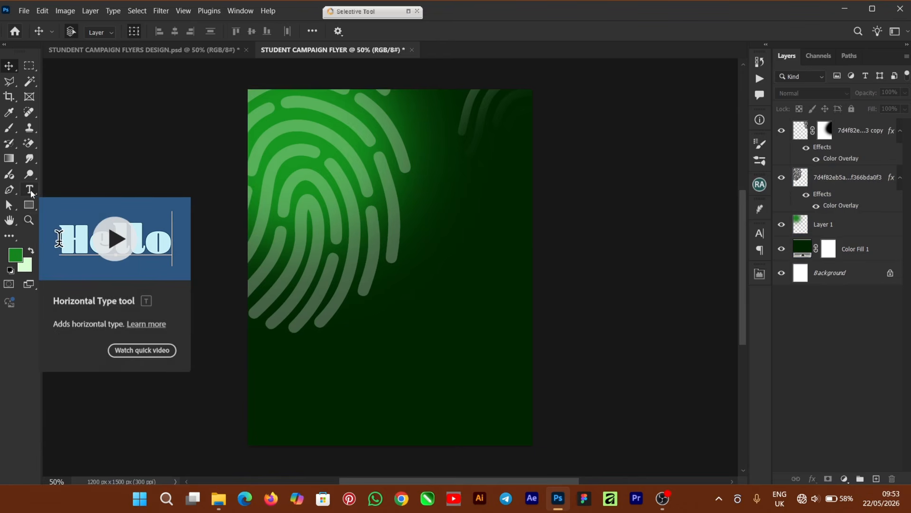
- With the Type tool active, set the text colour to white
left_click(30, 190)
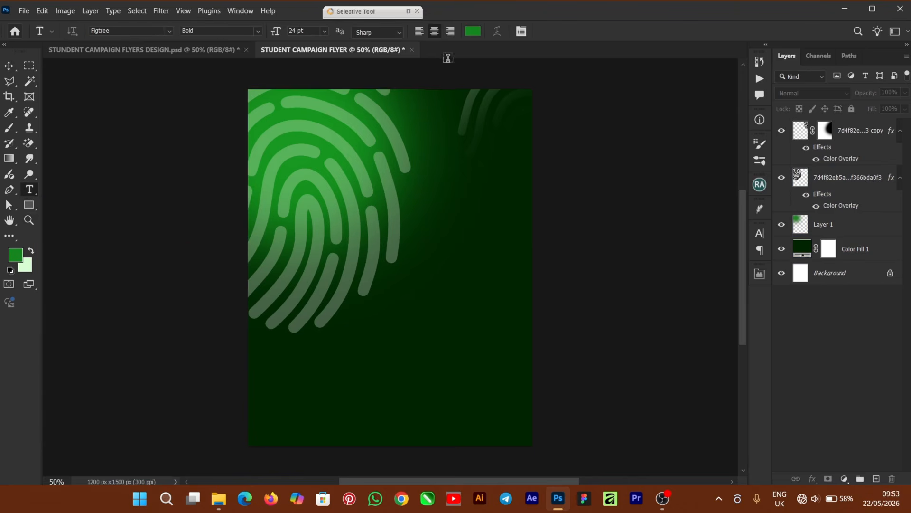
left_click(472, 31)
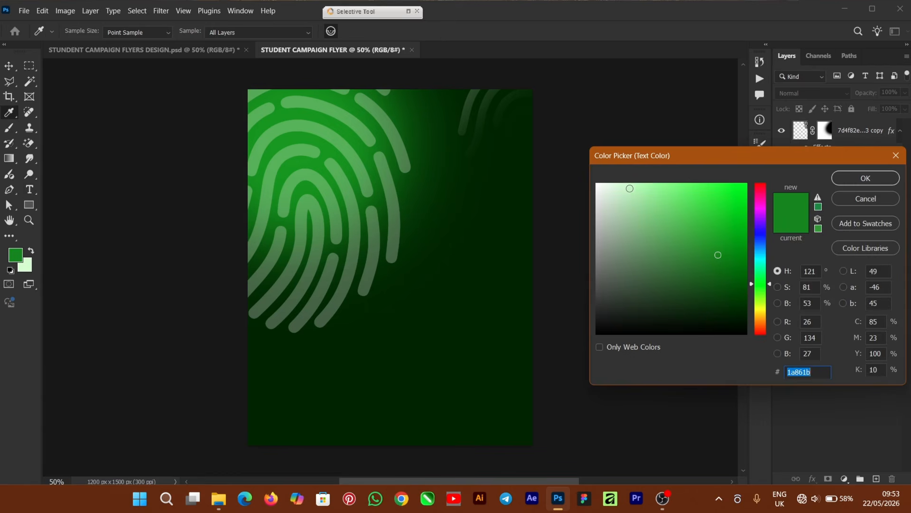
left_click_drag(617, 196, 530, 161)
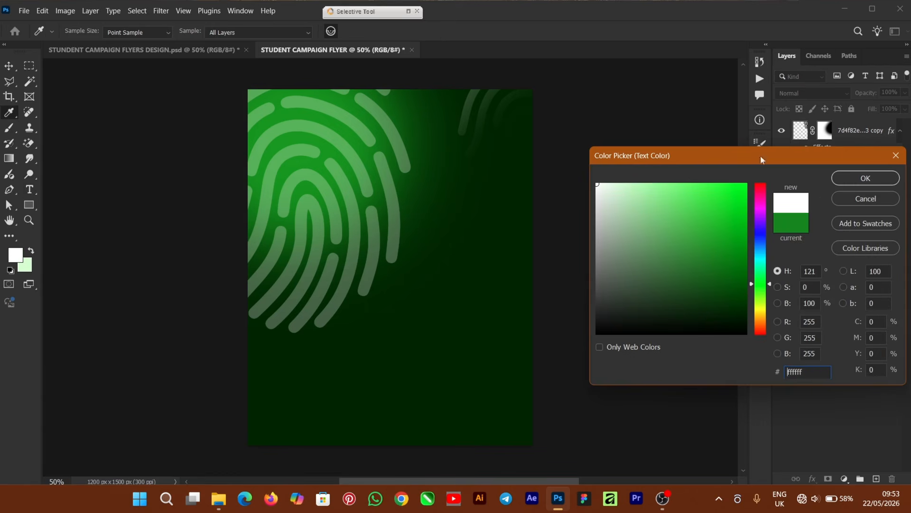
left_click(864, 180)
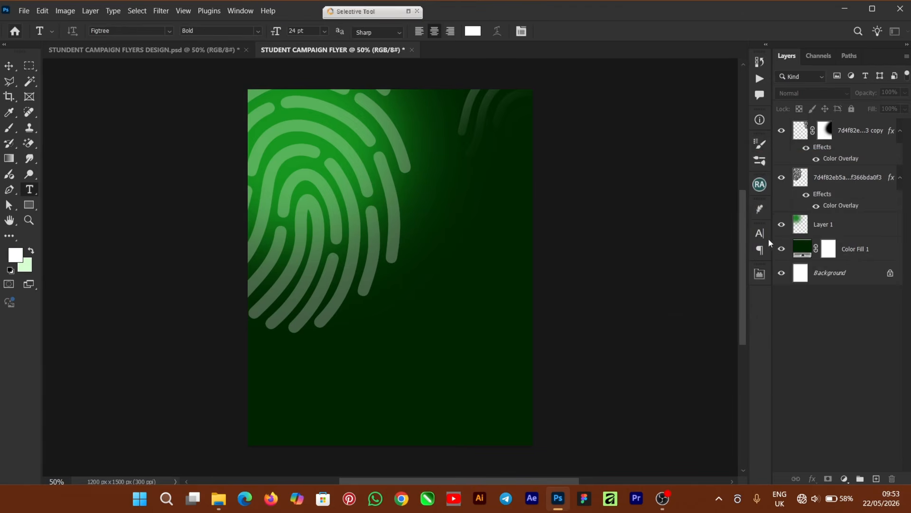
- Choose Dharma Gothic E in the Character panel and start a text layer mid-flyer
left_click(760, 233)
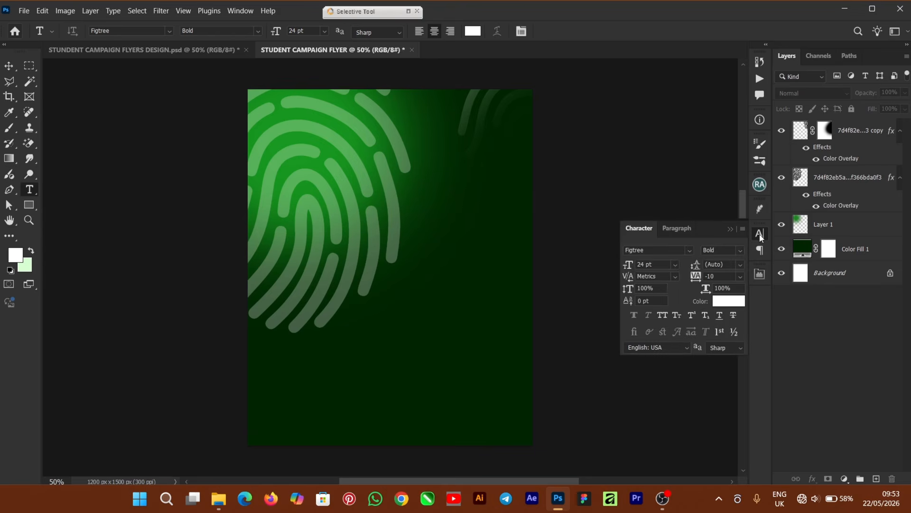
left_click(689, 251)
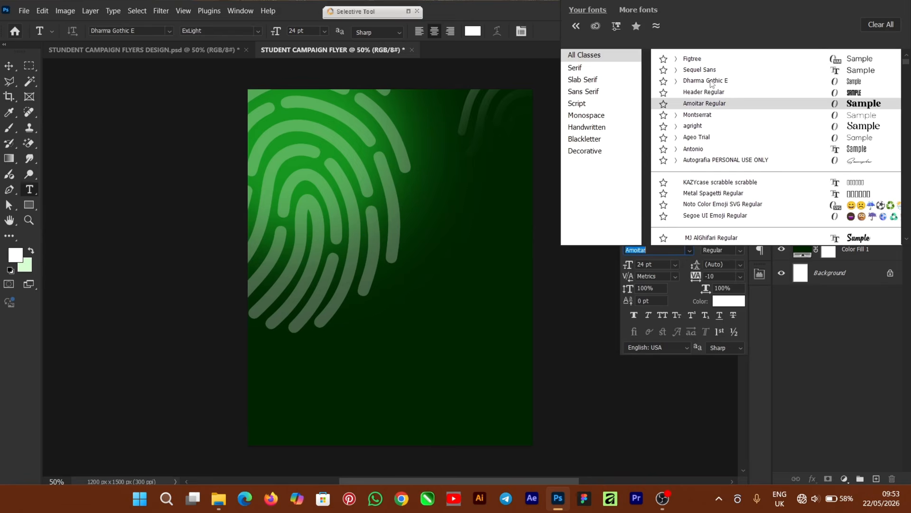
left_click(708, 81)
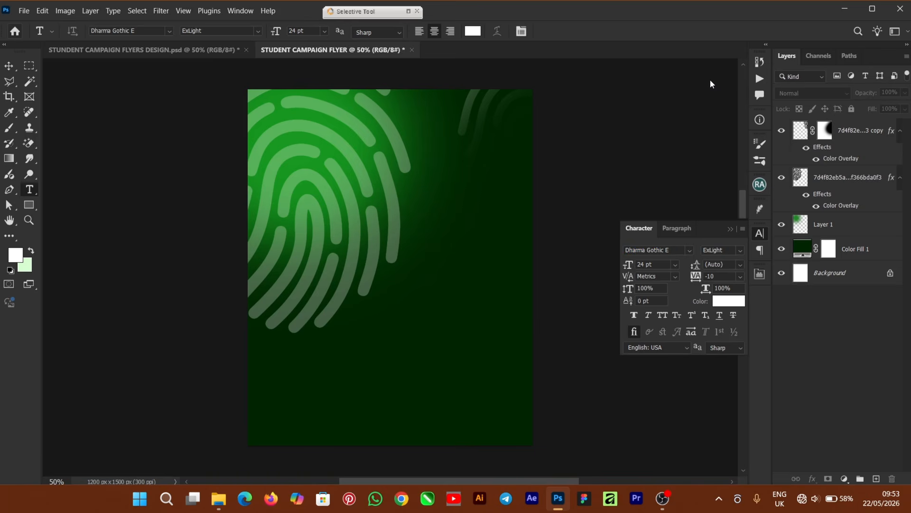
left_click(347, 236)
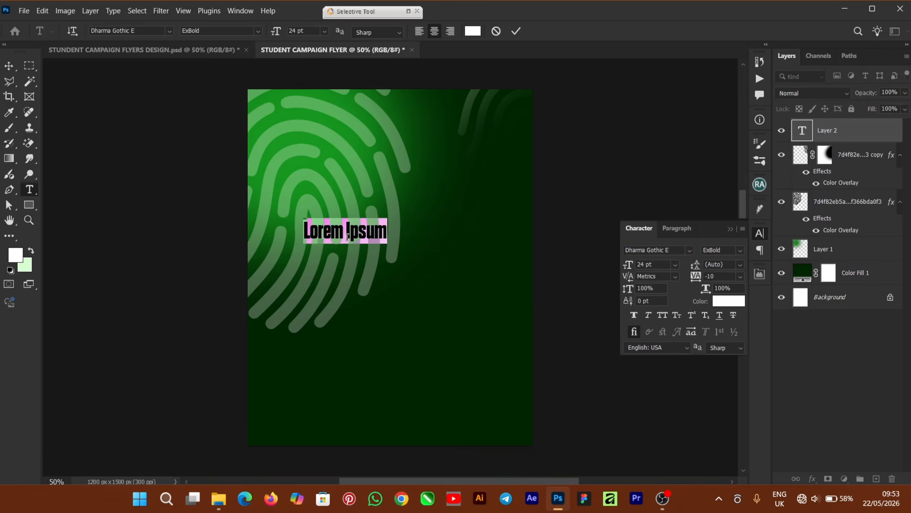
- Type VOTE, enlarge it toward the top of the flyer, and set it to Bold
type("VOTE")
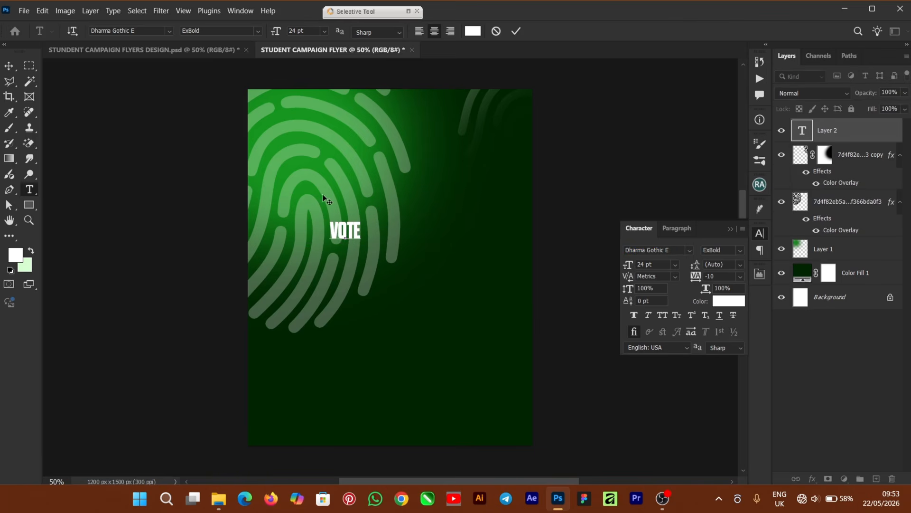
left_click(9, 69)
left_click_drag(365, 241, 494, 350)
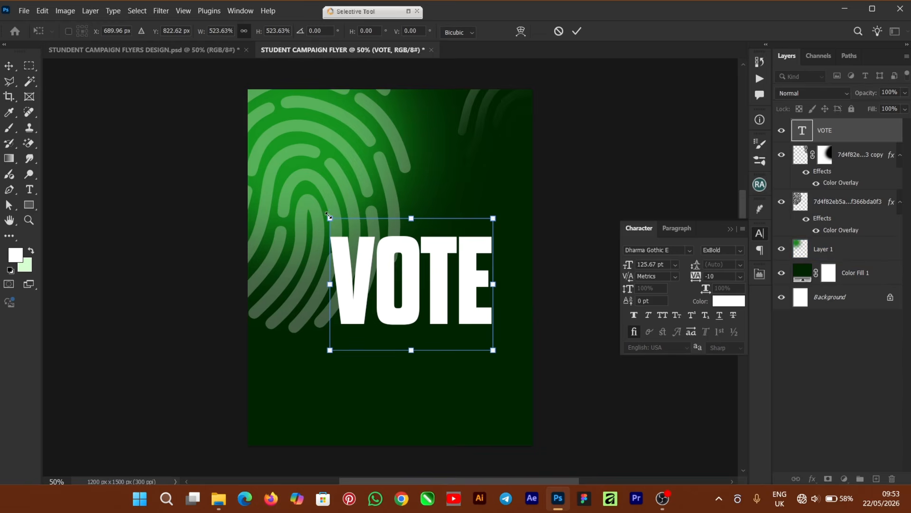
left_click_drag(328, 215, 271, 171)
left_click_drag(498, 172, 517, 152)
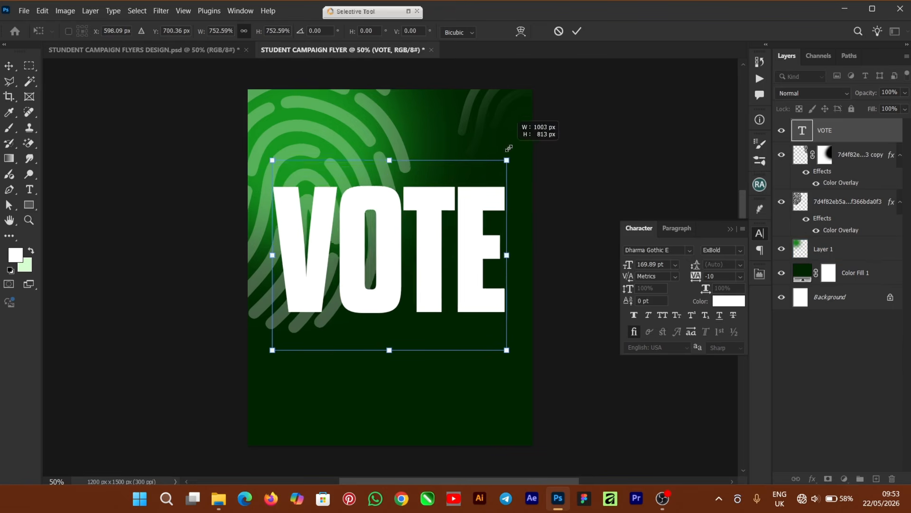
left_click_drag(429, 267, 427, 231)
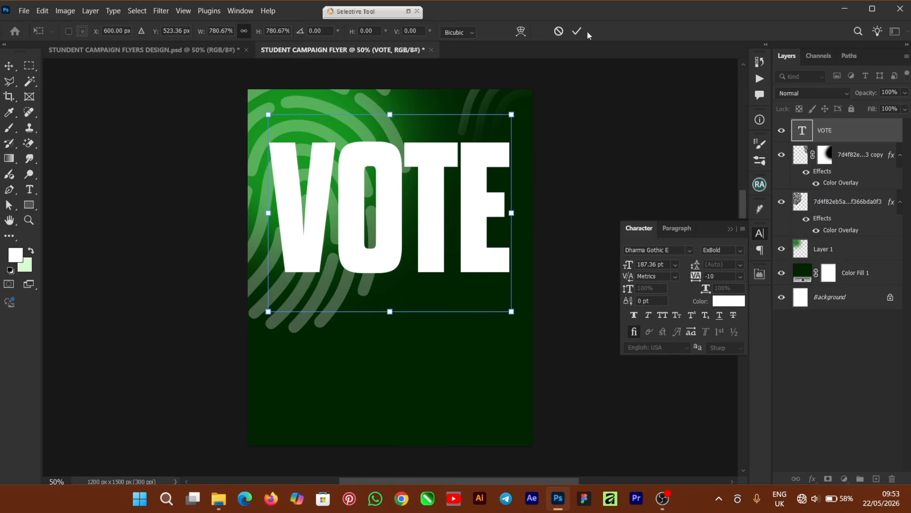
key("Return")
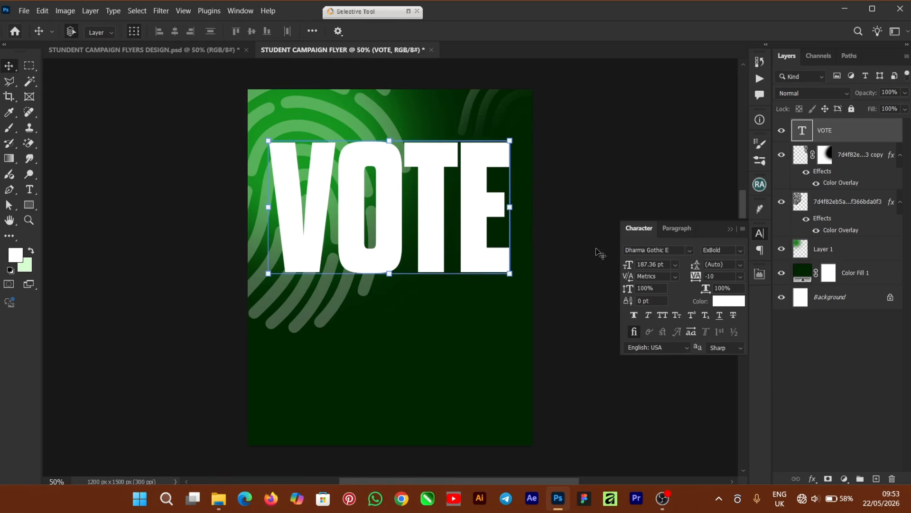
left_click(739, 250)
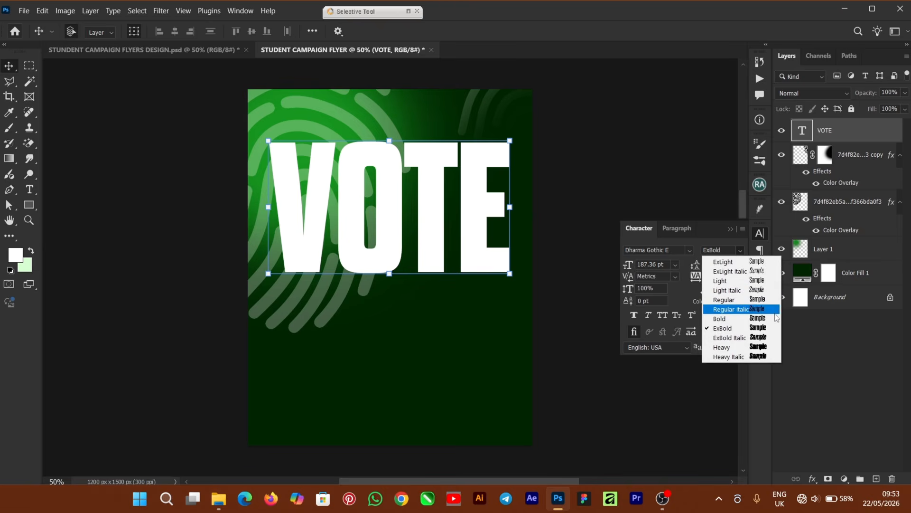
left_click(762, 317)
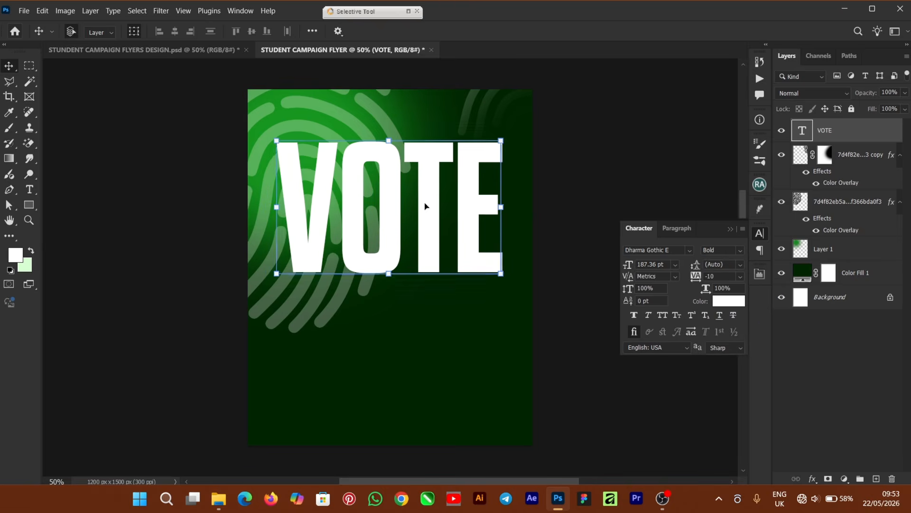
left_click_drag(430, 207, 434, 210)
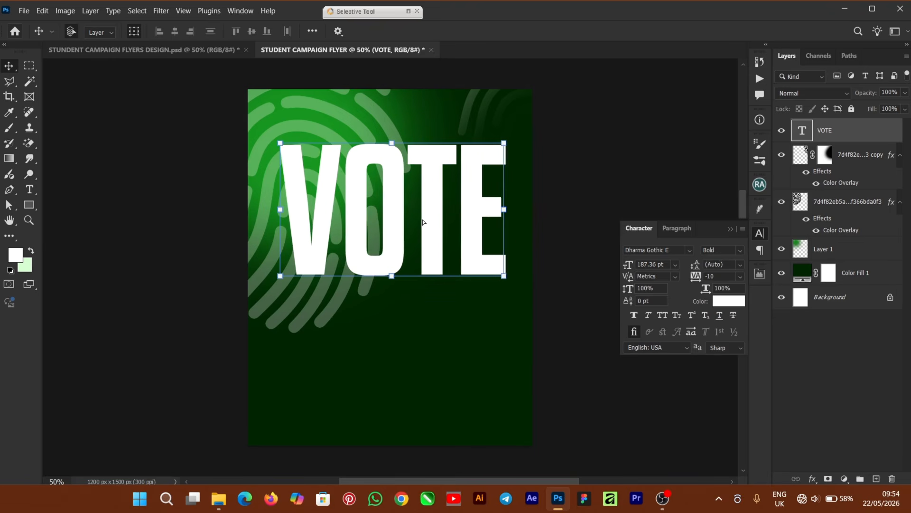
- Stretch the VOTE headline taller with Free Transform and commit it
key("ctrl+t")
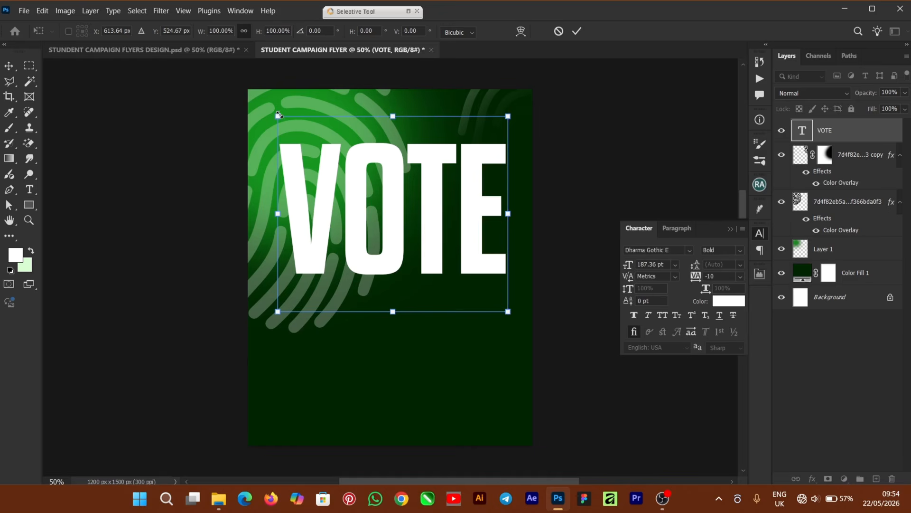
mouse_move(278, 115)
left_mouse_down()
mouse_move(262, 102)
mouse_move(271, 111)
left_mouse_up()
left_click_drag(380, 190, 384, 191)
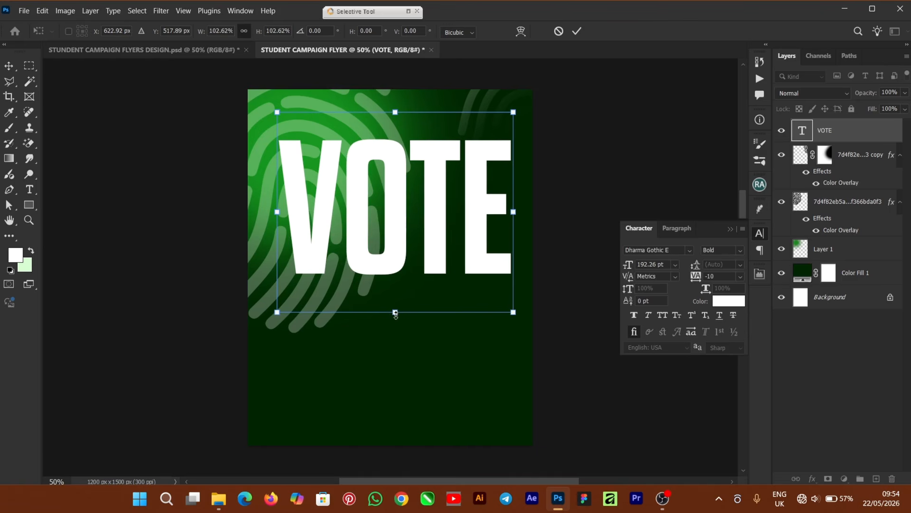
left_click_drag(395, 312, 395, 333)
left_click_drag(397, 111, 397, 97)
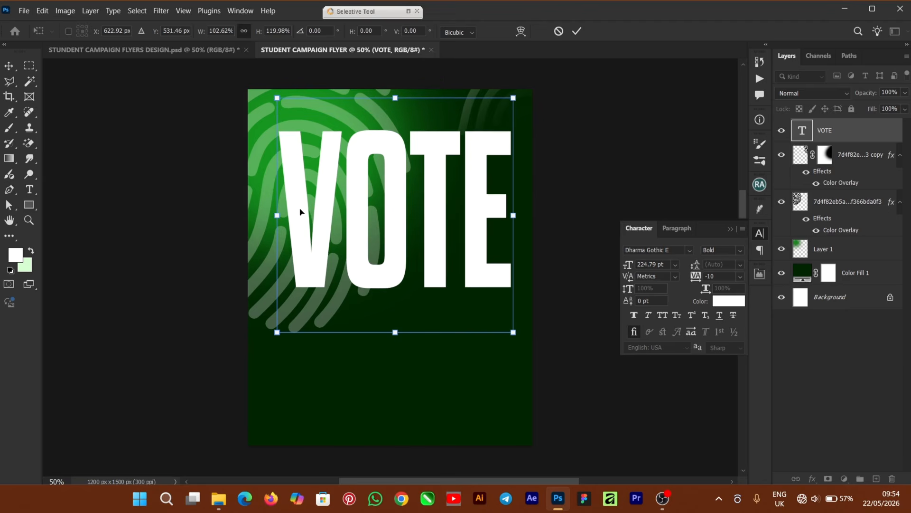
left_click_drag(395, 333, 394, 338)
left_click_drag(394, 97, 396, 89)
left_click(577, 32)
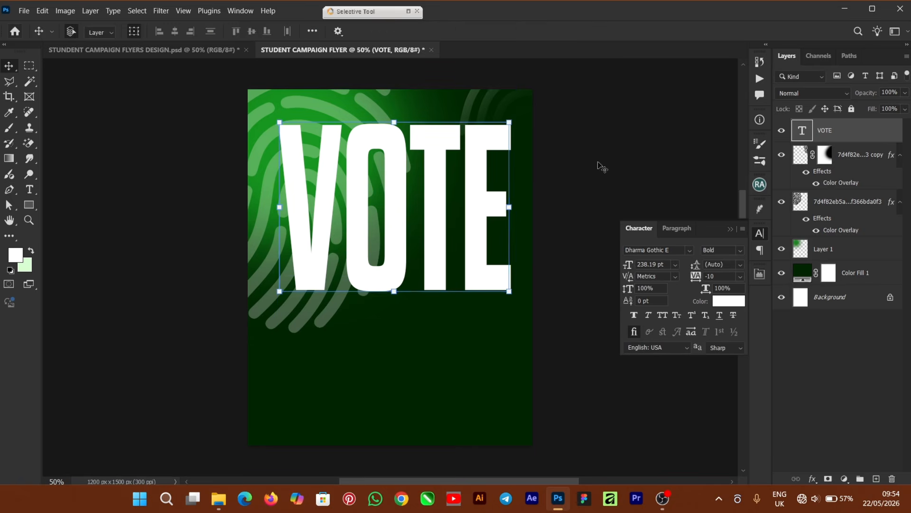
left_click(627, 155)
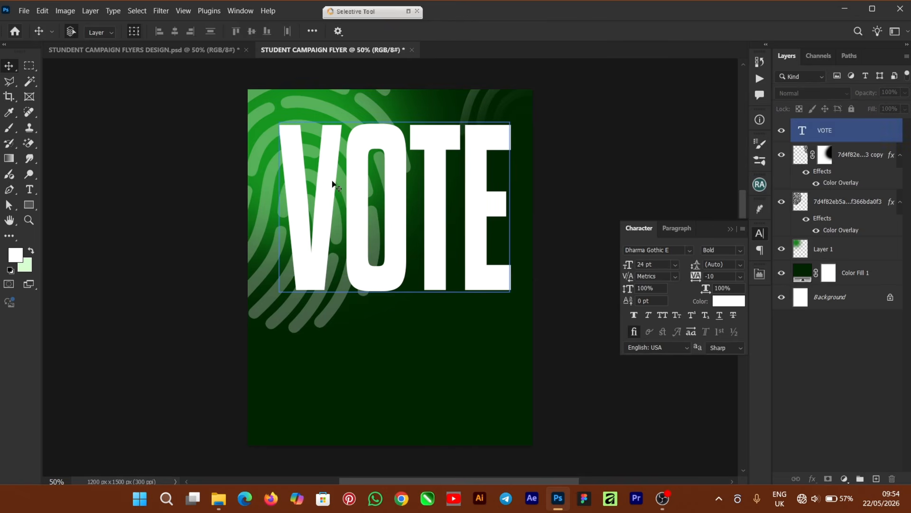
- Add an empty Layer 2 above VOTE and swap the foreground and background colours
left_click(884, 445)
left_click(877, 479)
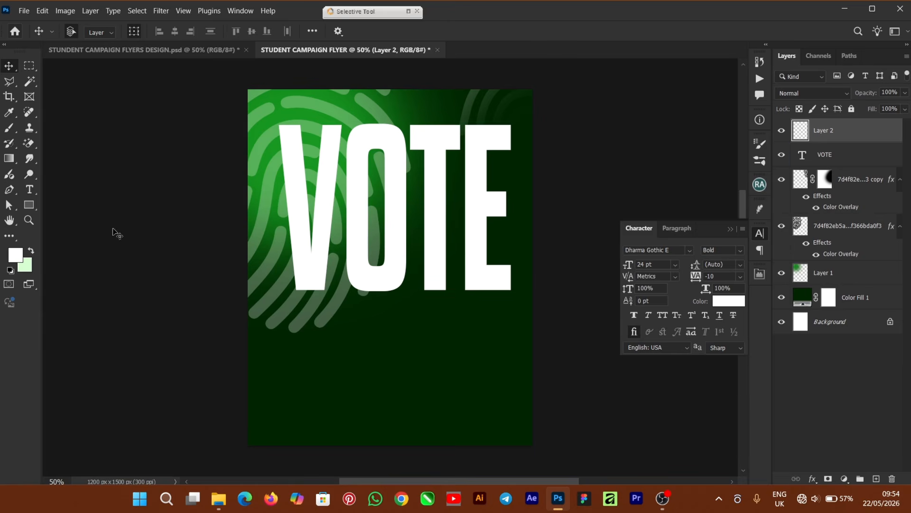
left_click(32, 252)
- Set the foreground colour to light green d6ffd0, copying its hex code
left_click(20, 261)
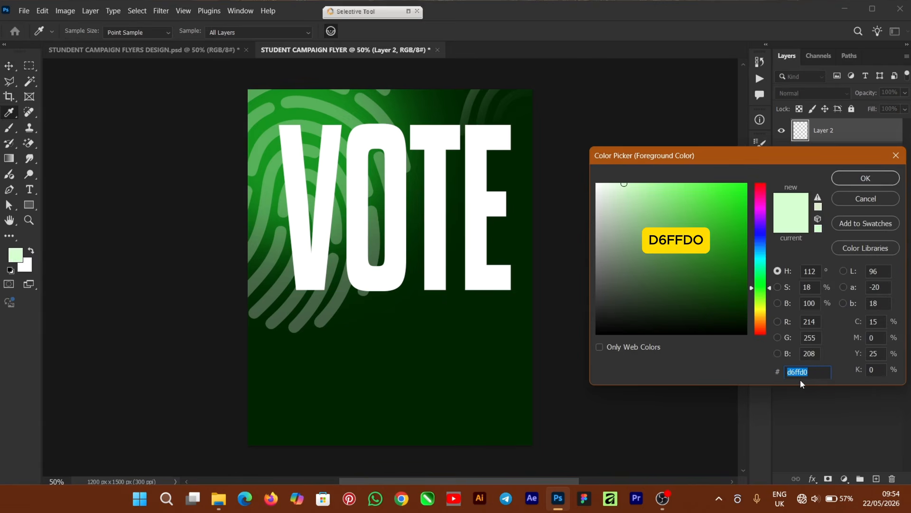
right_click(799, 373)
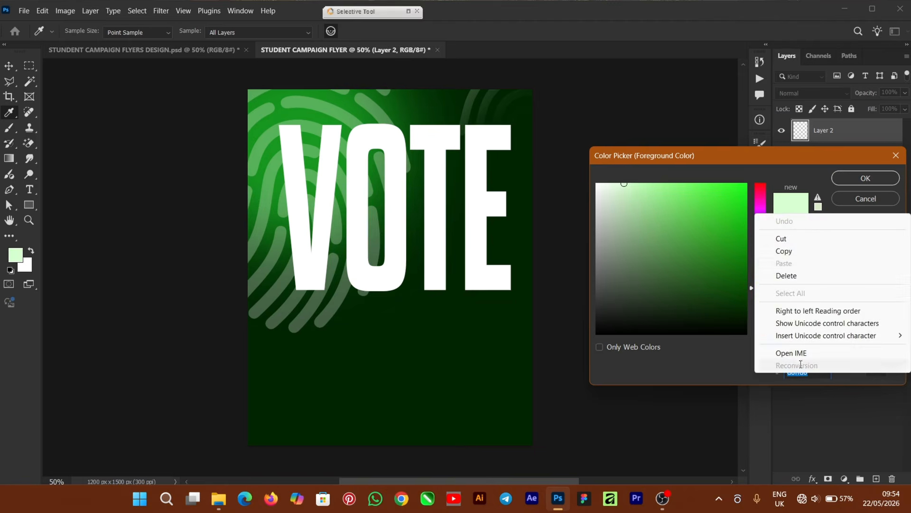
left_click(787, 253)
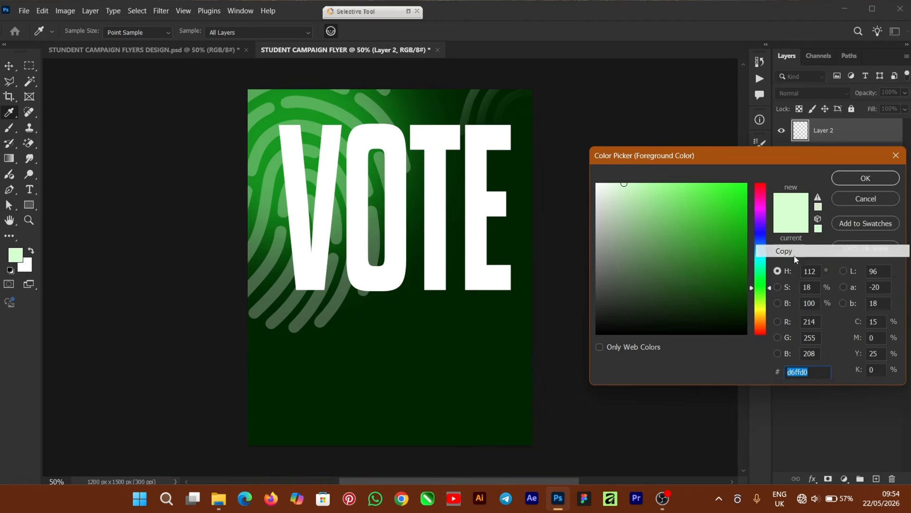
left_click(855, 178)
key("v")
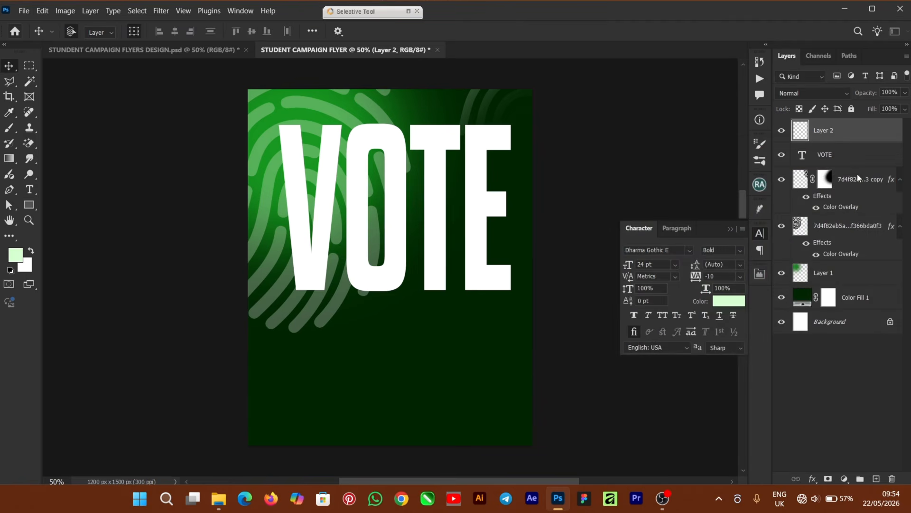
left_click(10, 84)
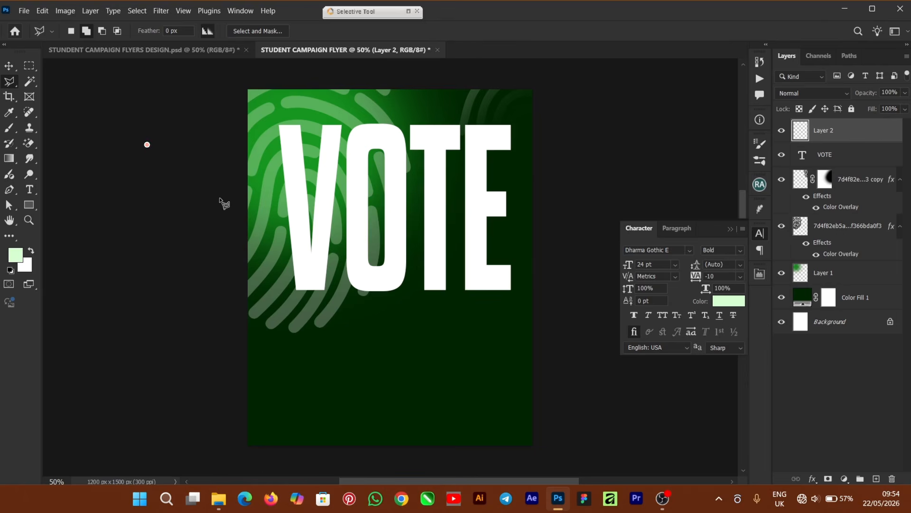
- Draw a four-sided Polygonal Lasso band slanting across VOTE from upper right to lower left
left_click(243, 193)
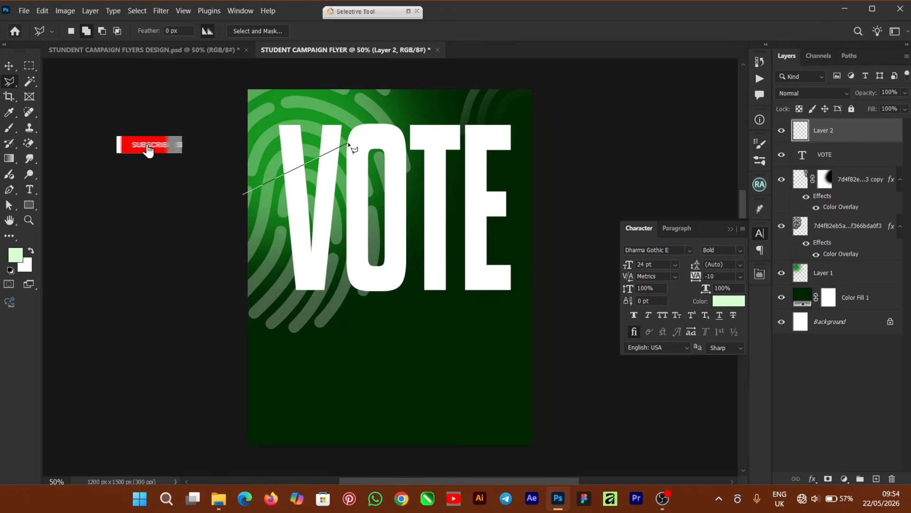
left_click(356, 117)
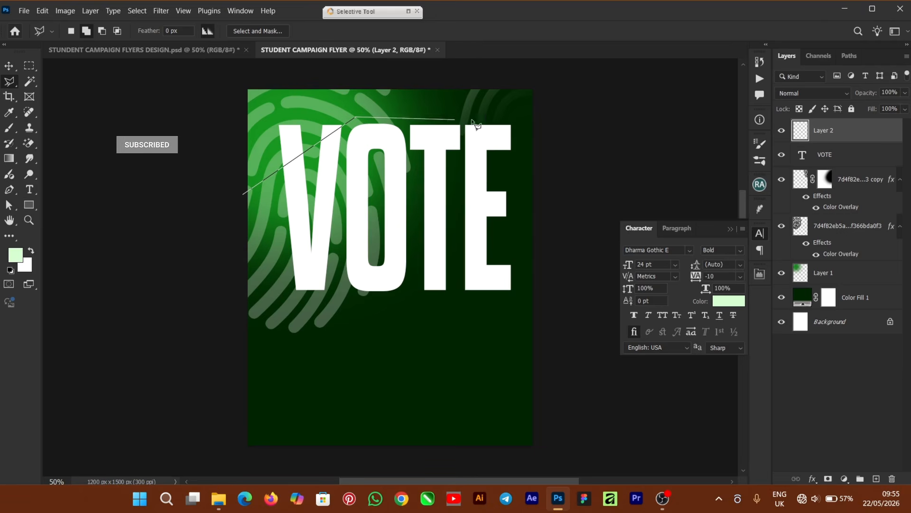
left_click(520, 120)
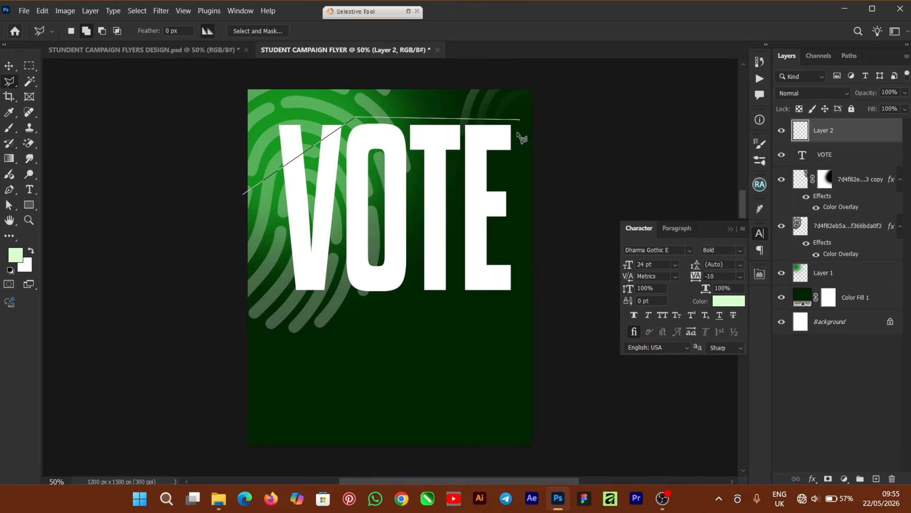
left_click(519, 186)
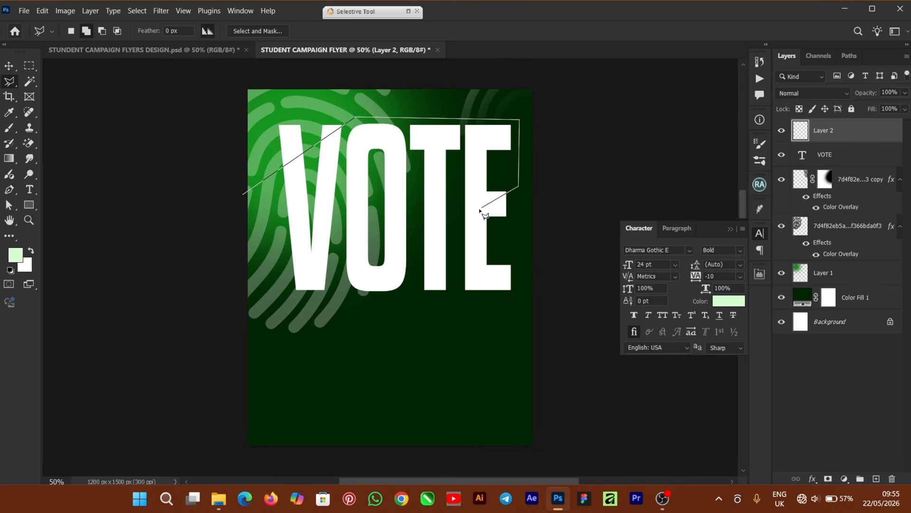
left_click(289, 311)
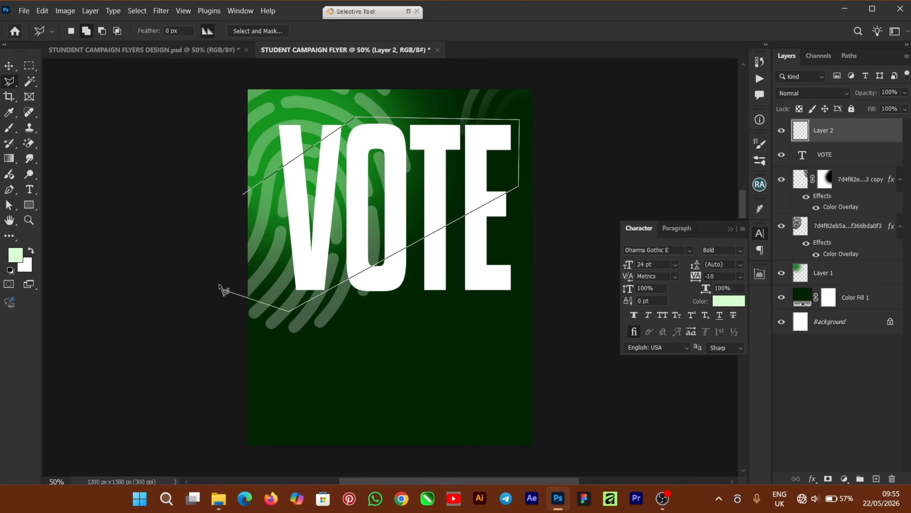
left_click(242, 195)
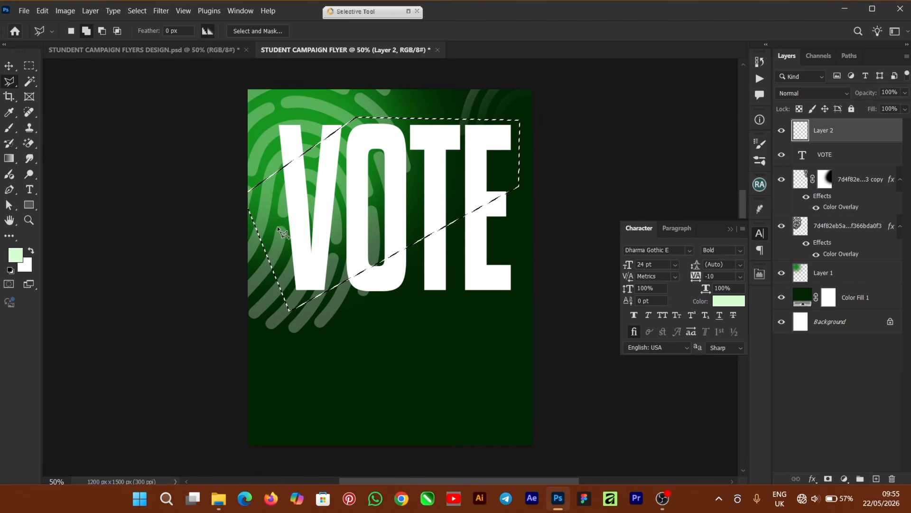
right_click(356, 185)
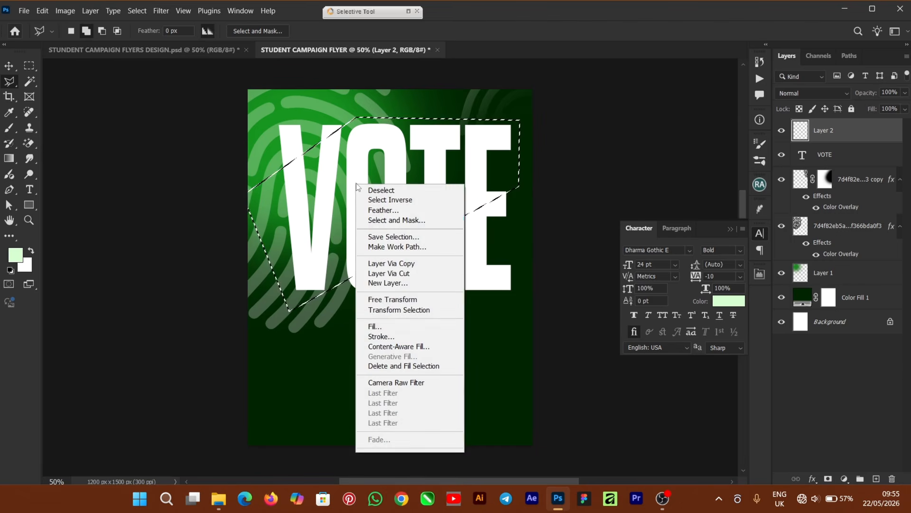
- Fill the slanted selection on Layer 2 with pale green #D6FFD0
left_click(382, 327)
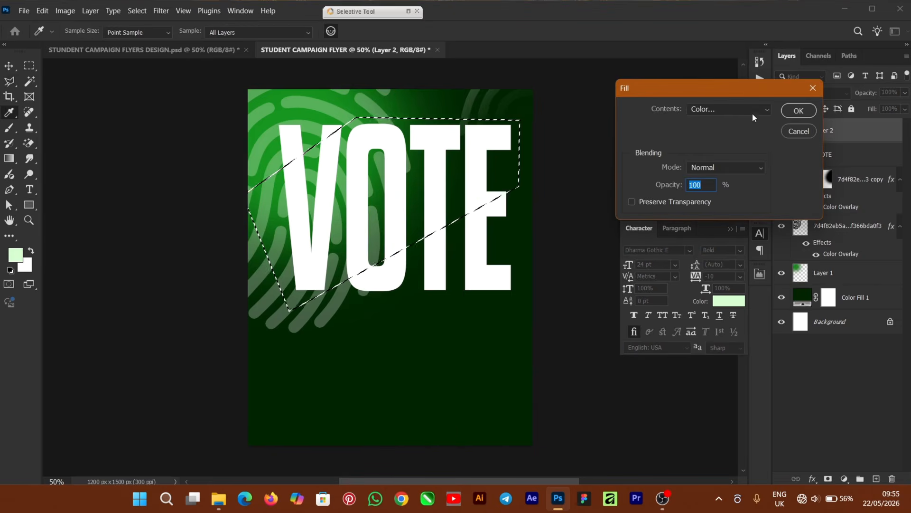
left_click(753, 110)
left_click(722, 140)
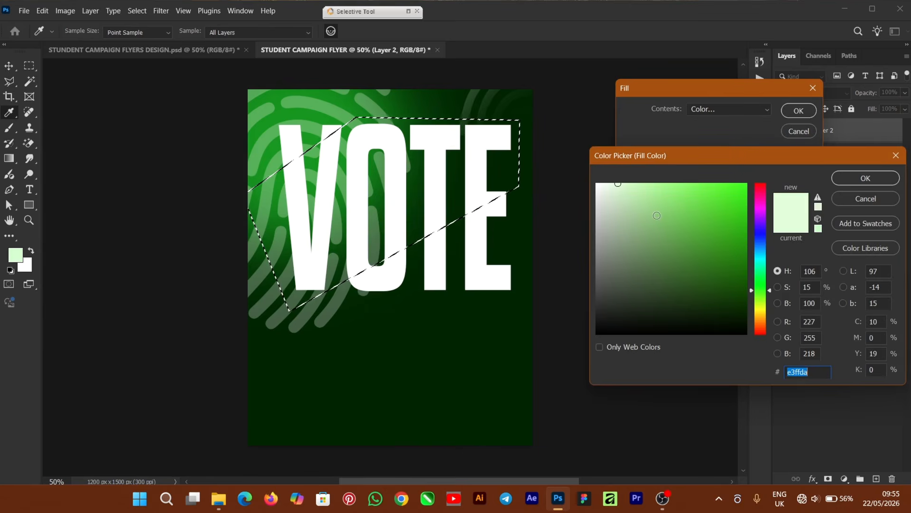
right_click(807, 371)
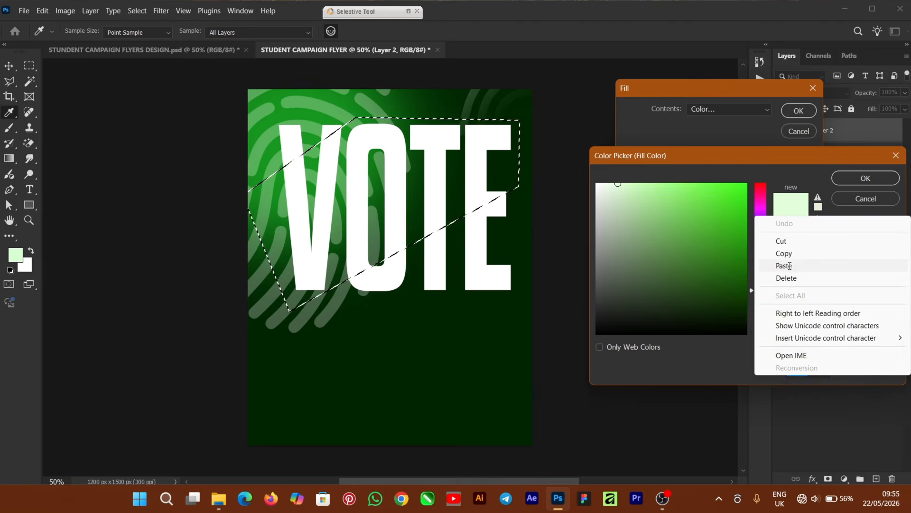
left_click(786, 265)
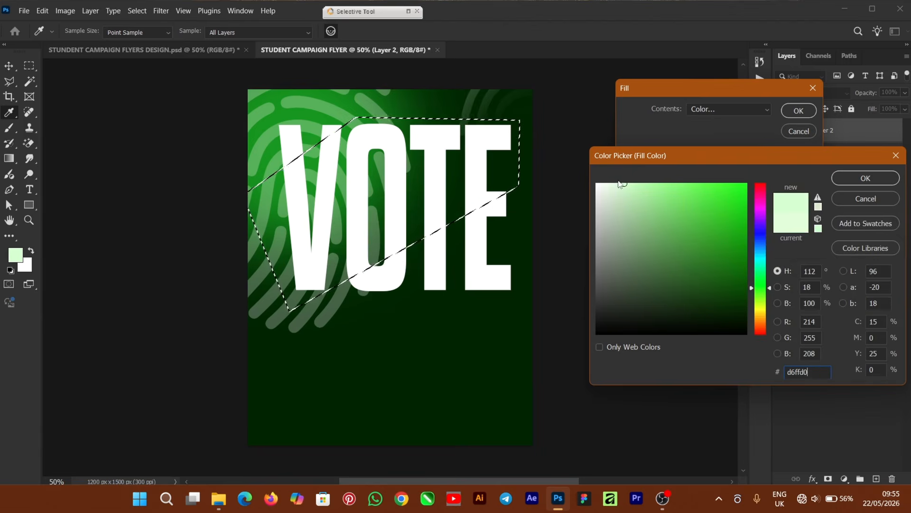
left_click(621, 185)
left_click(866, 179)
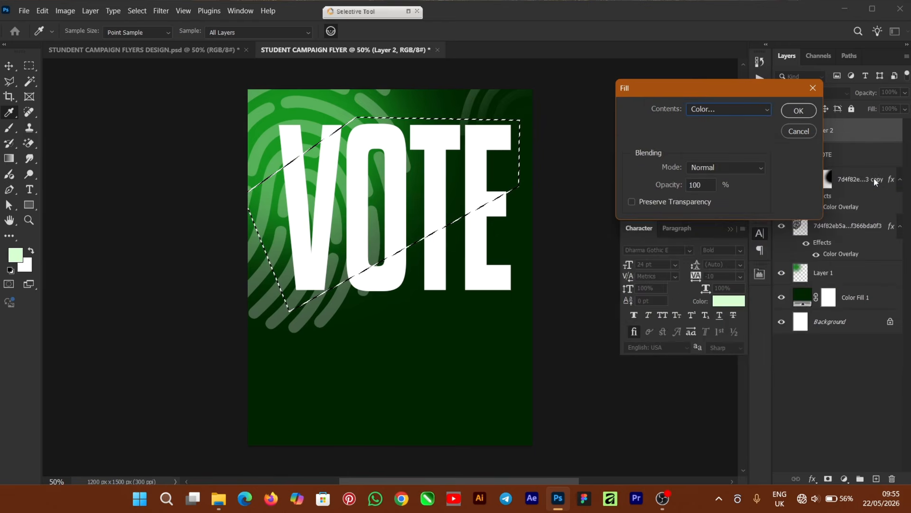
left_click(799, 111)
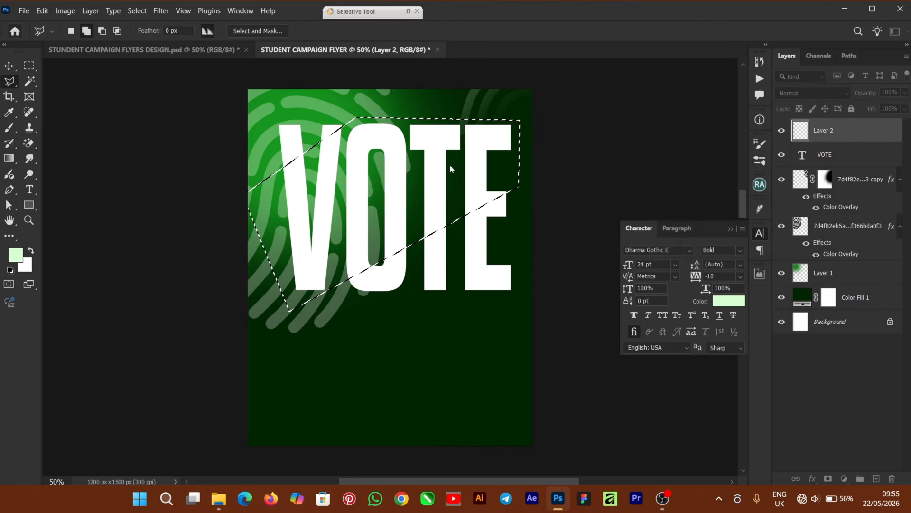
key("alt+BackSpace")
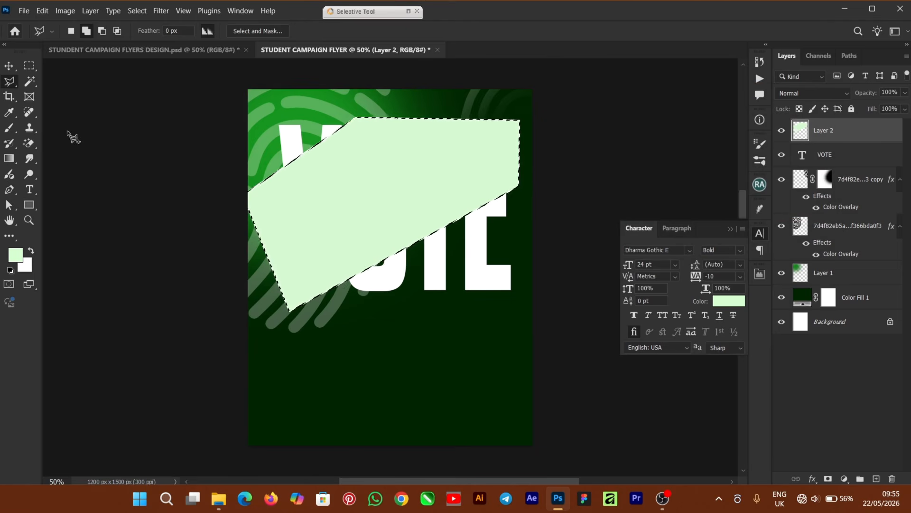
- Deselect and set the pale-green Layer 2 to Multiply blending at 49% opacity
key("v")
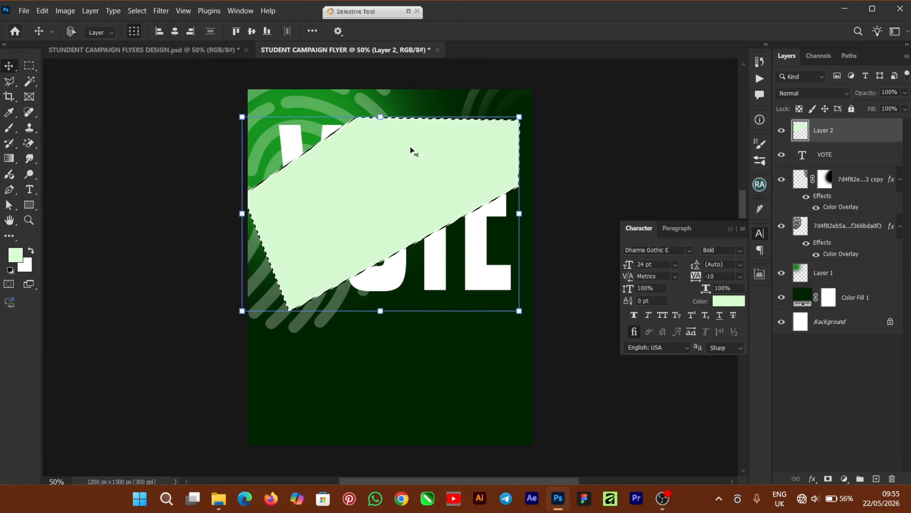
key("ctrl+d")
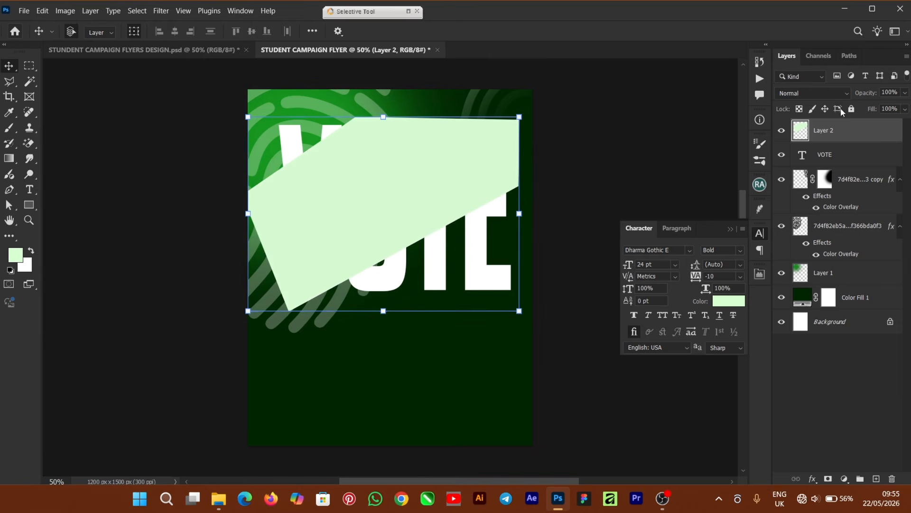
left_click(810, 94)
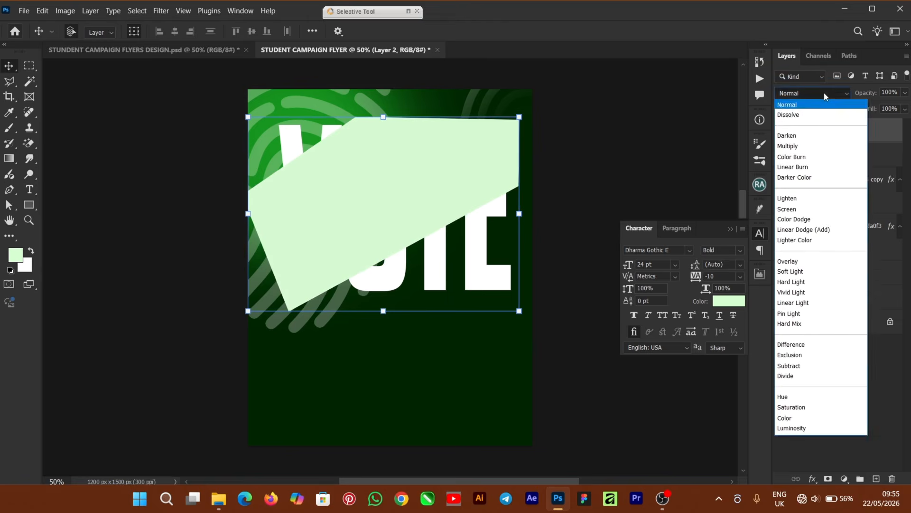
left_click(803, 148)
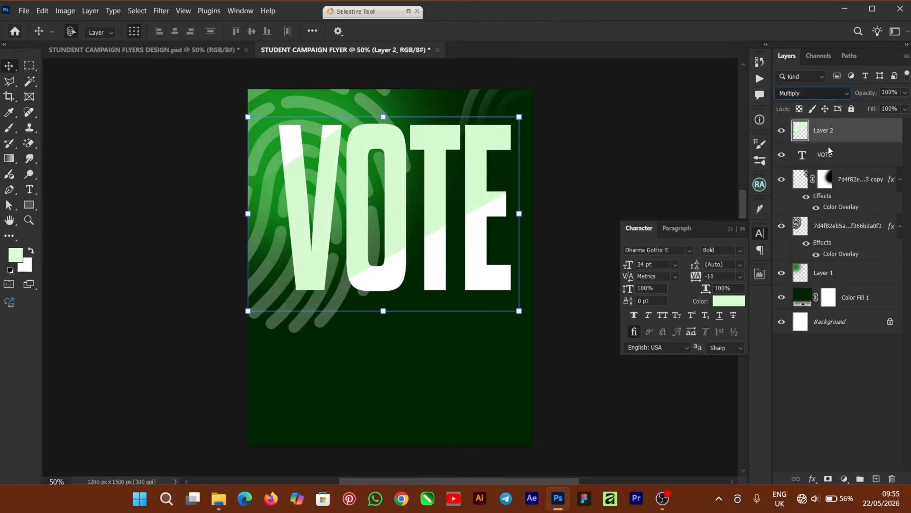
left_click(905, 93)
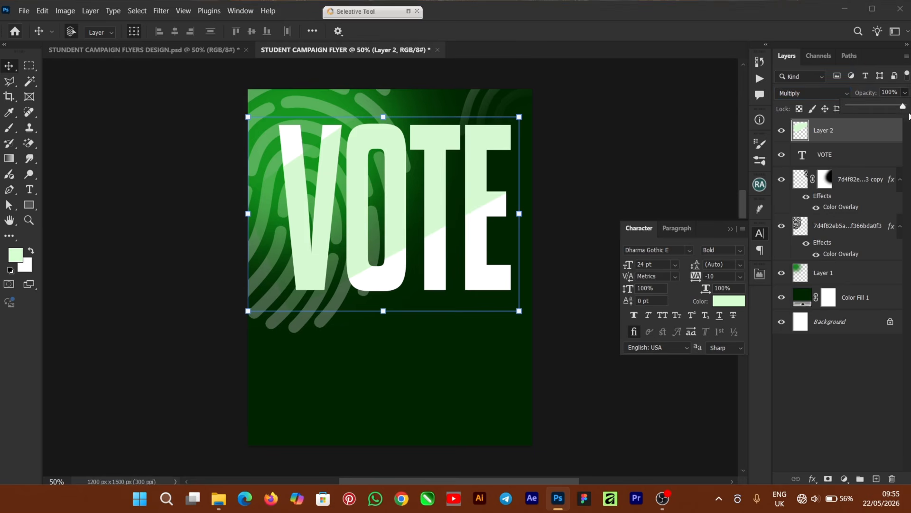
left_click_drag(903, 106, 901, 109)
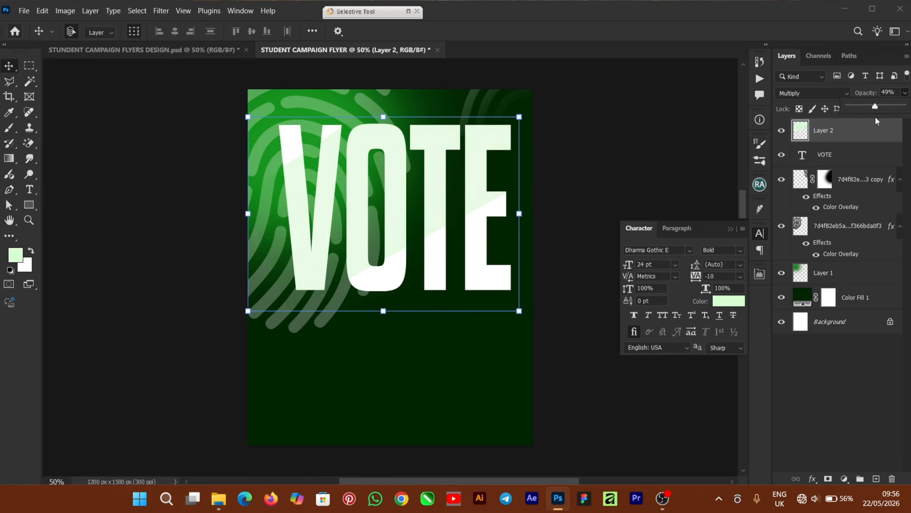
- Move VOTE and the green shine 20 px down, then drop LOGO 1 into the flyer
left_click(587, 163)
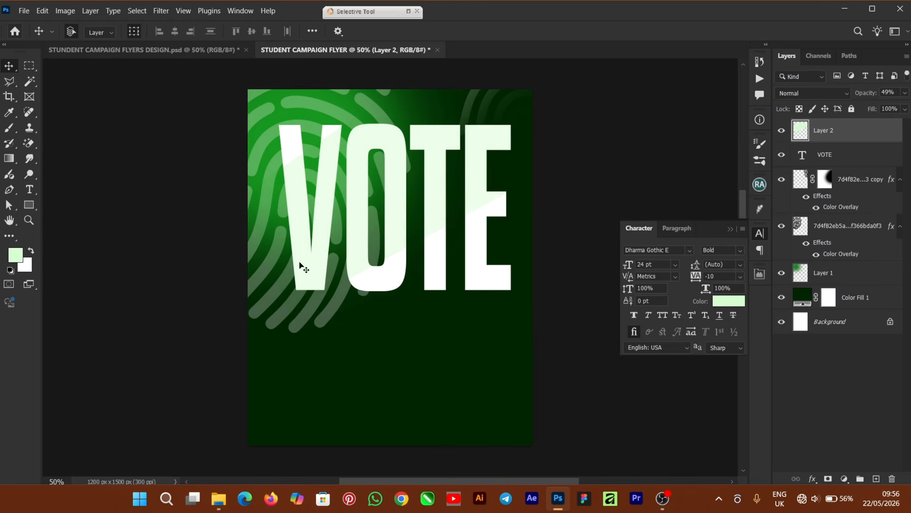
left_click(335, 247)
left_click(848, 154)
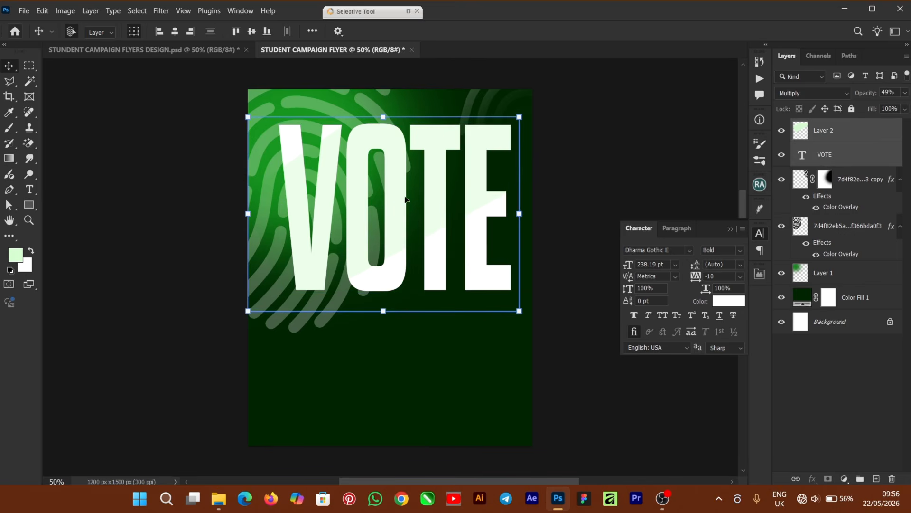
left_click_drag(403, 201, 401, 205)
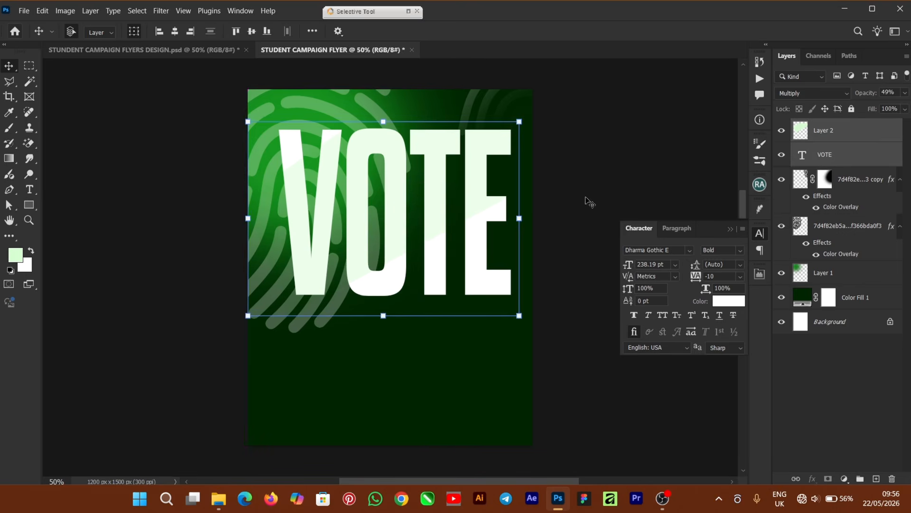
left_click(598, 199)
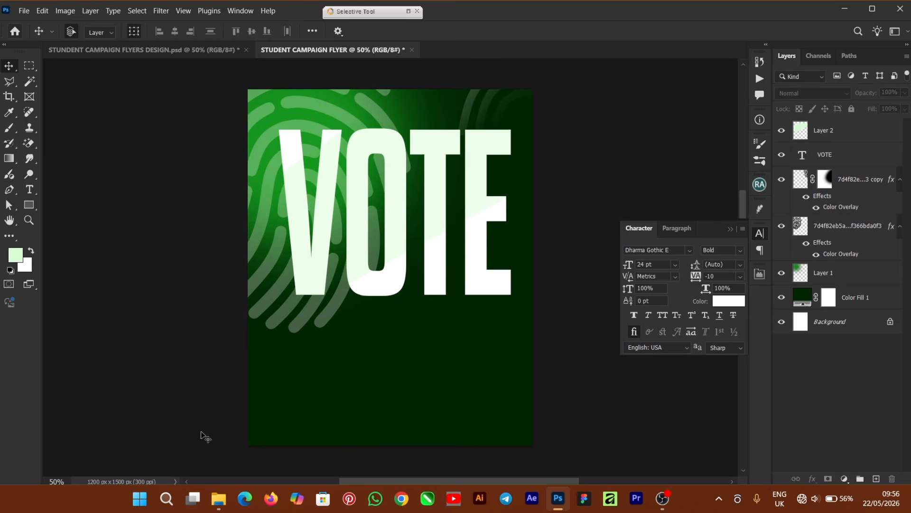
left_click(226, 498)
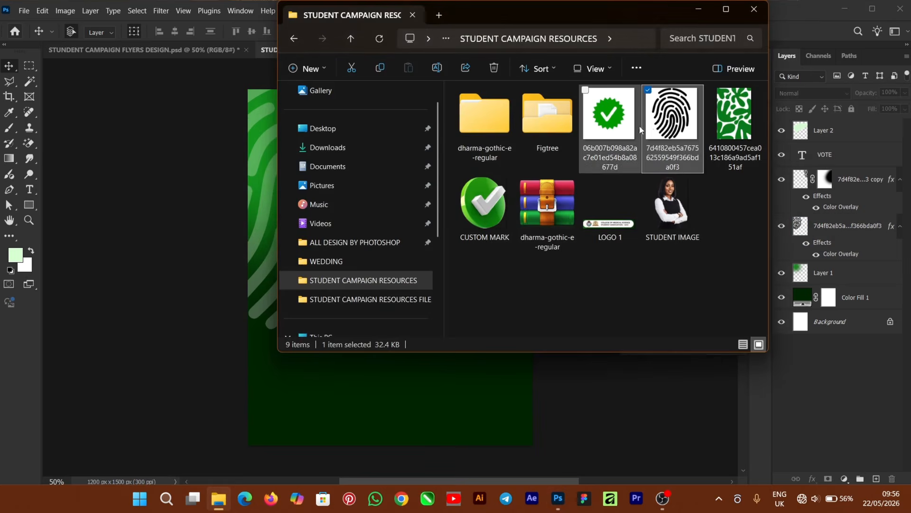
left_click_drag(610, 229, 244, 362)
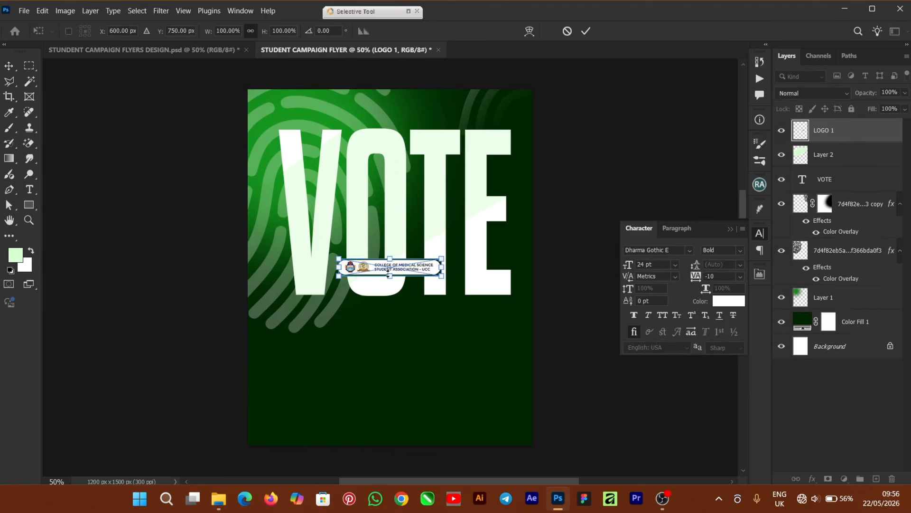
- Move LOGO 1 to the top above VOTE and centre it horizontally on the canvas
left_click_drag(403, 270, 418, 113)
left_click(586, 31)
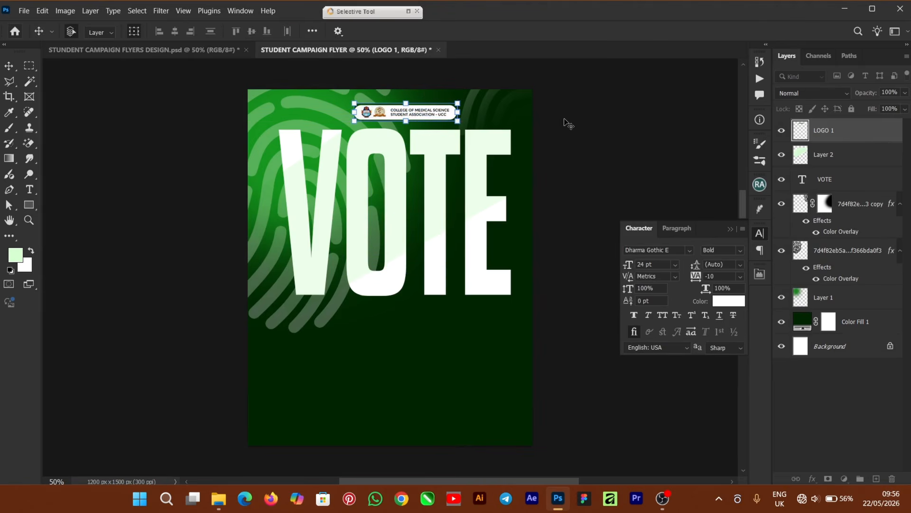
key("ctrl+a")
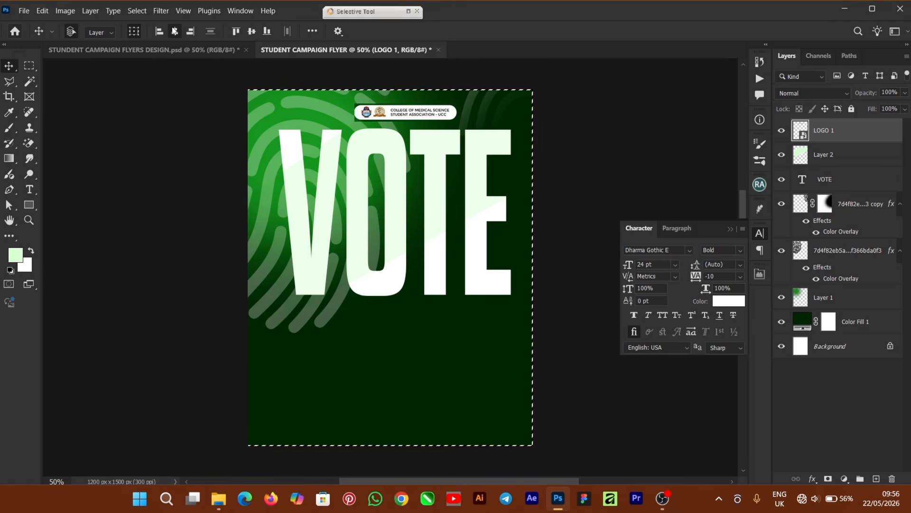
left_click(174, 32)
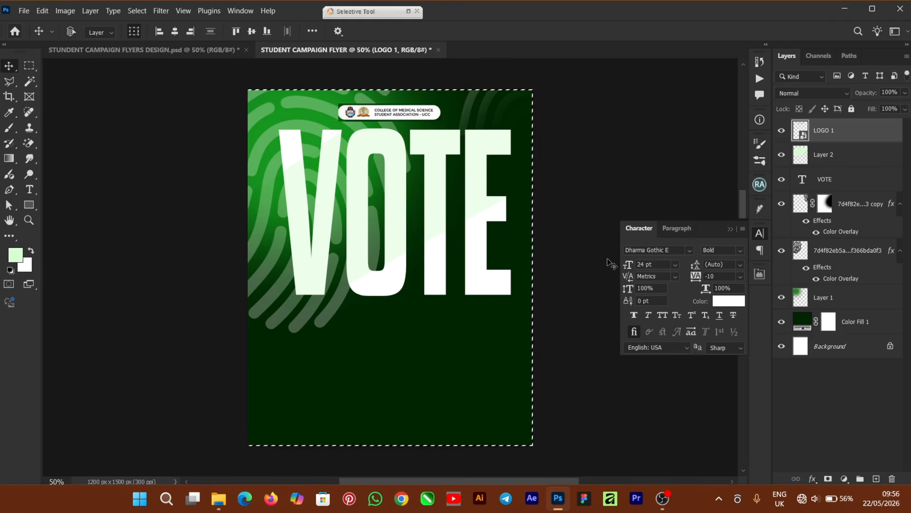
key("ctrl+d")
left_click(576, 240)
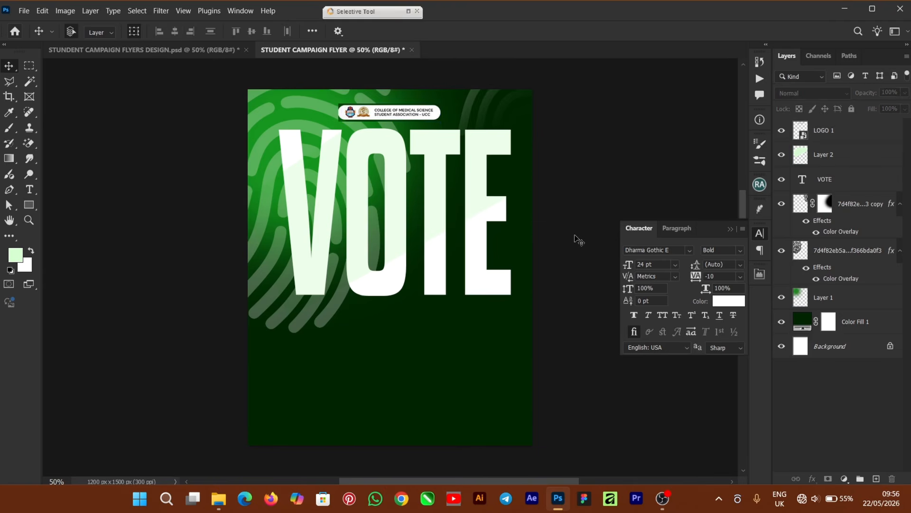
left_click(510, 258)
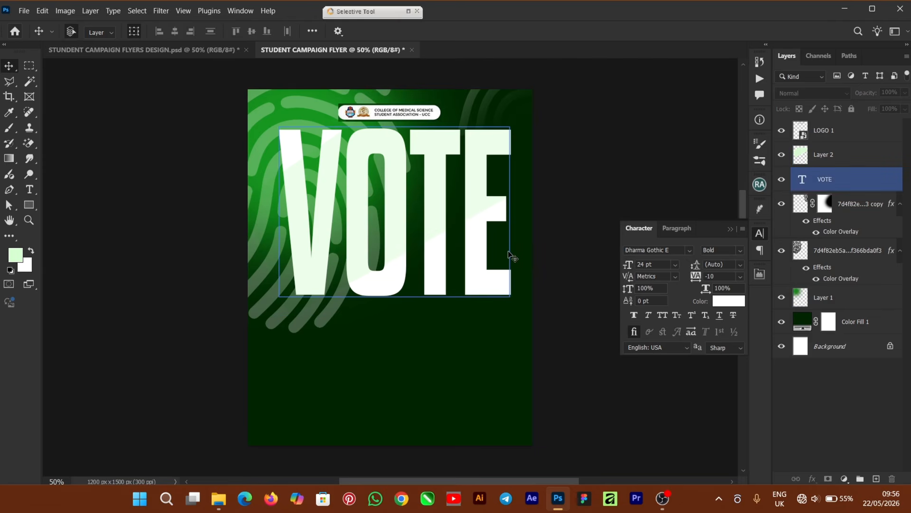
left_click(454, 346)
left_click(148, 319)
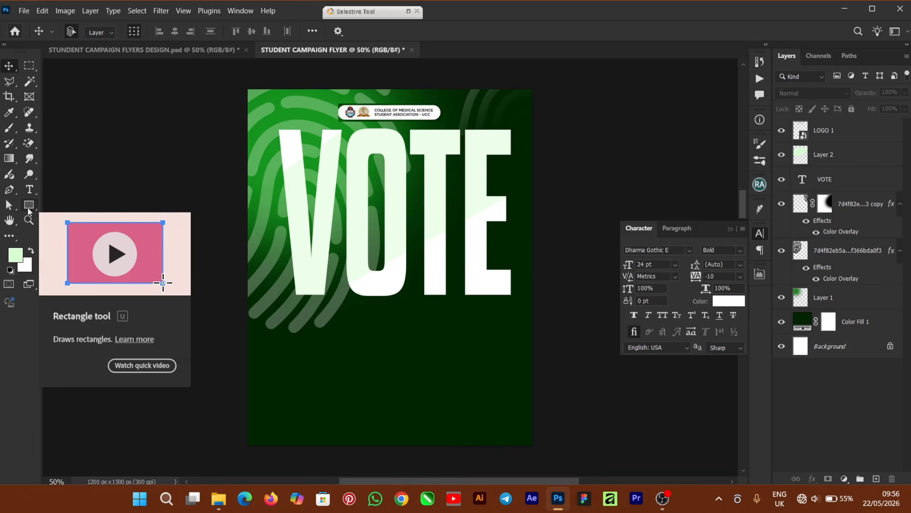
- Draw a rectangle across the flyer's lower section and open its Gradient Fill editor
left_click(29, 205)
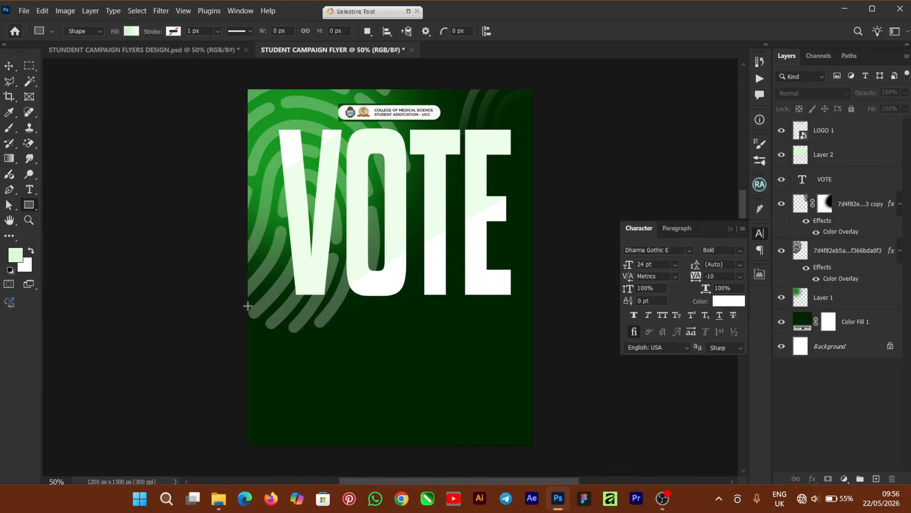
left_click_drag(248, 305, 543, 451)
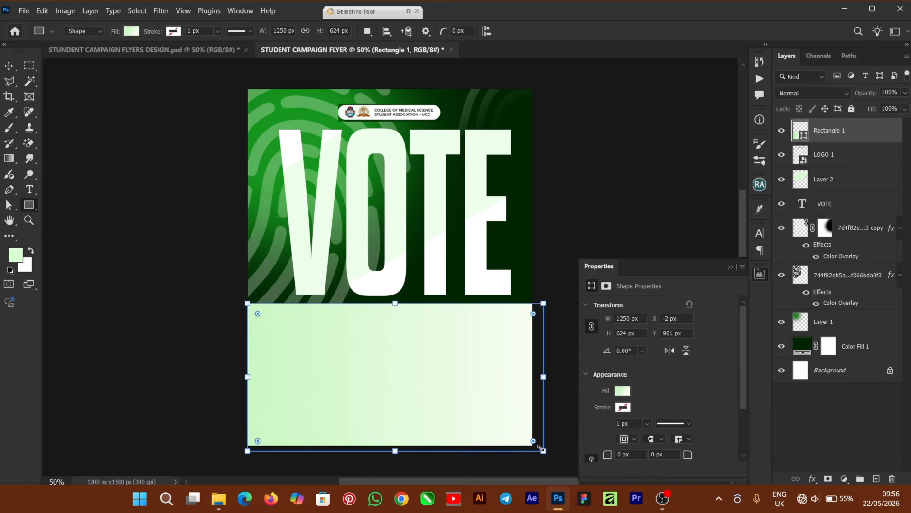
left_click(9, 66)
left_click(730, 267)
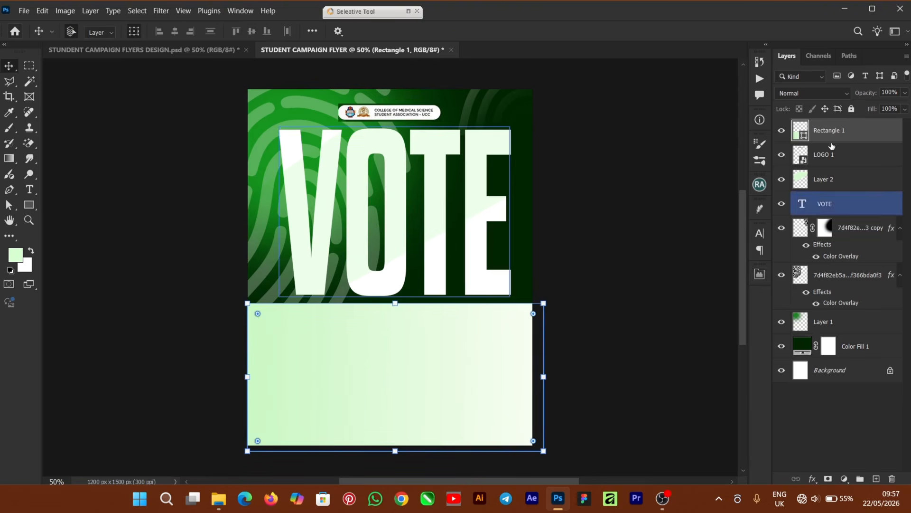
double_click(805, 136)
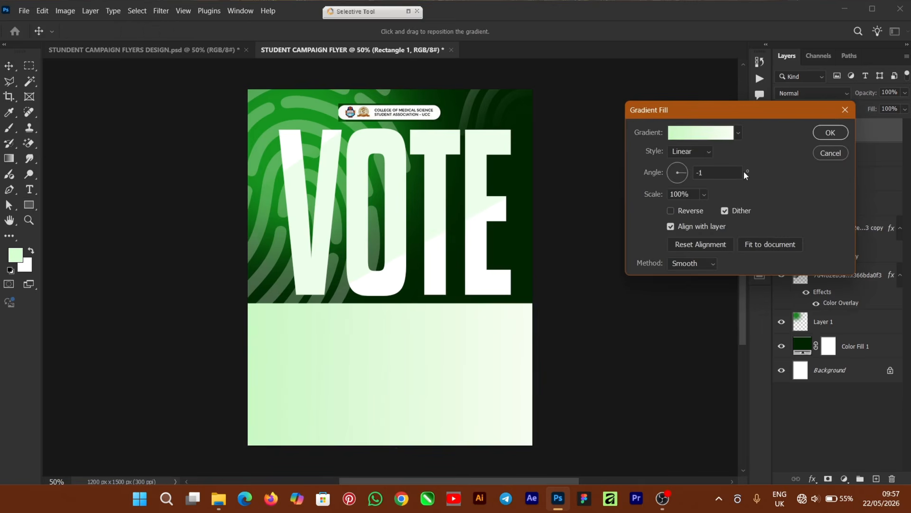
left_click(707, 135)
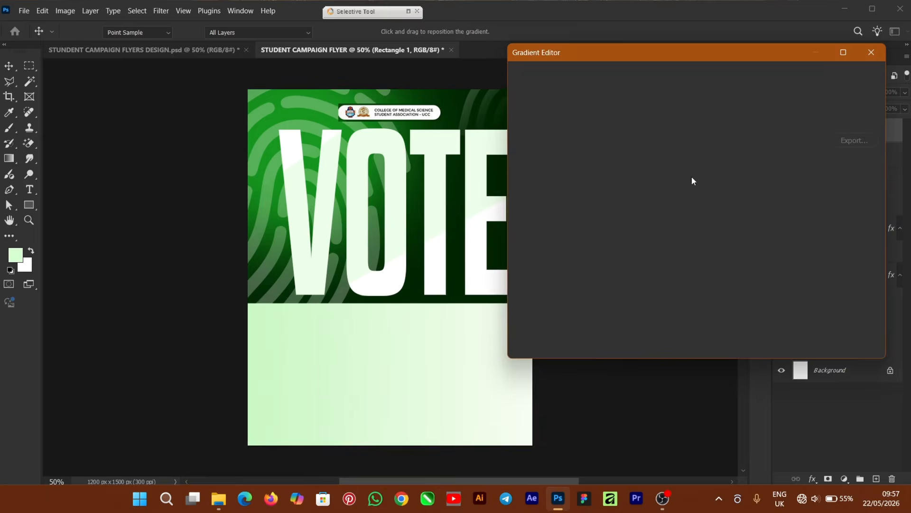
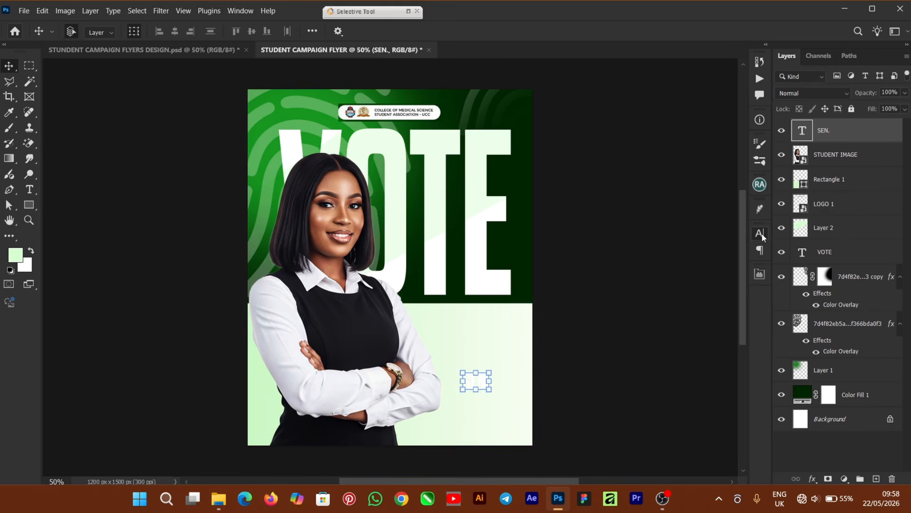
- Set the SEN. text to Figtree Bold and colour it black (000000)
left_click(760, 233)
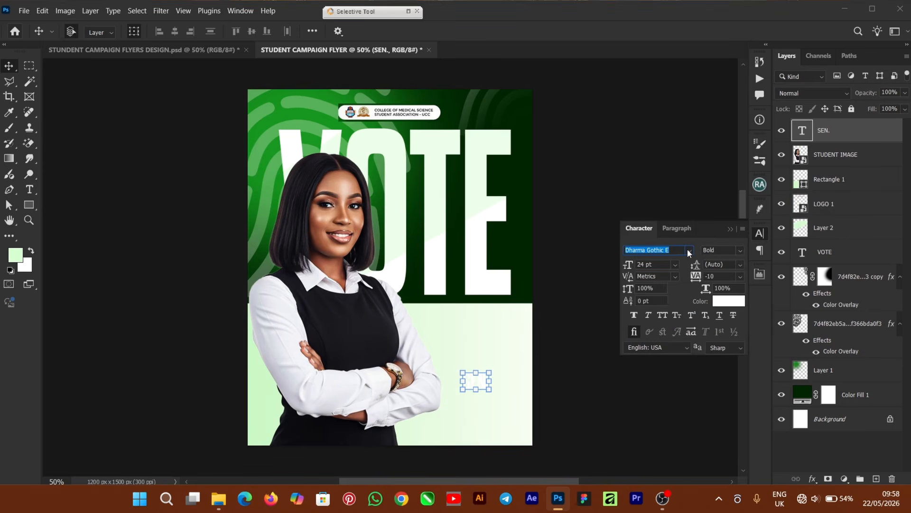
left_click(688, 250)
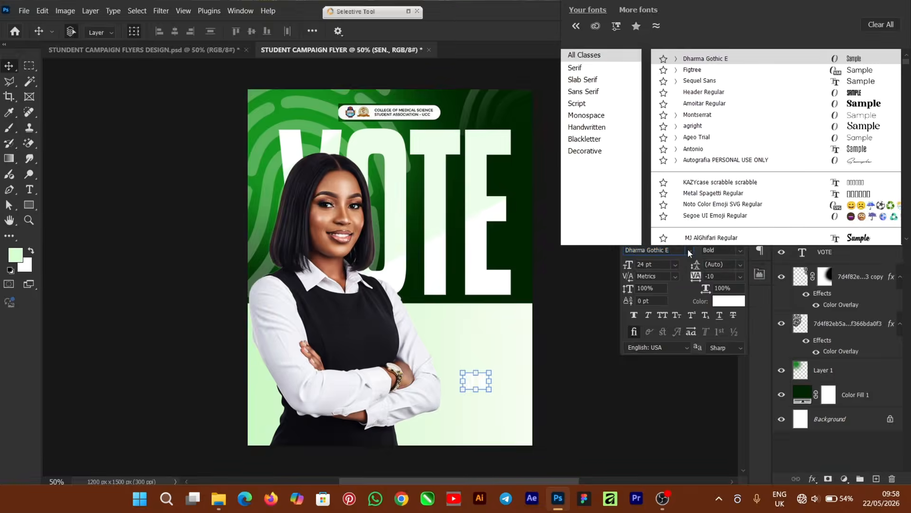
left_click(703, 69)
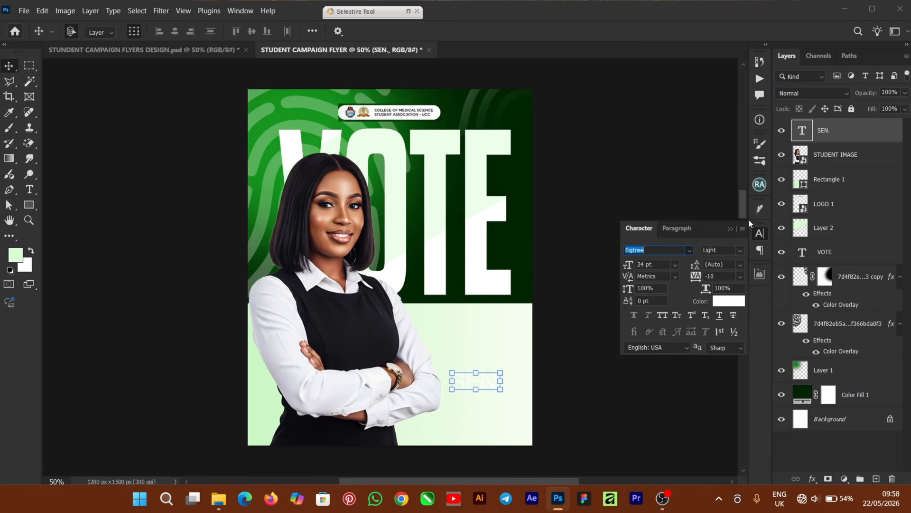
left_click(739, 251)
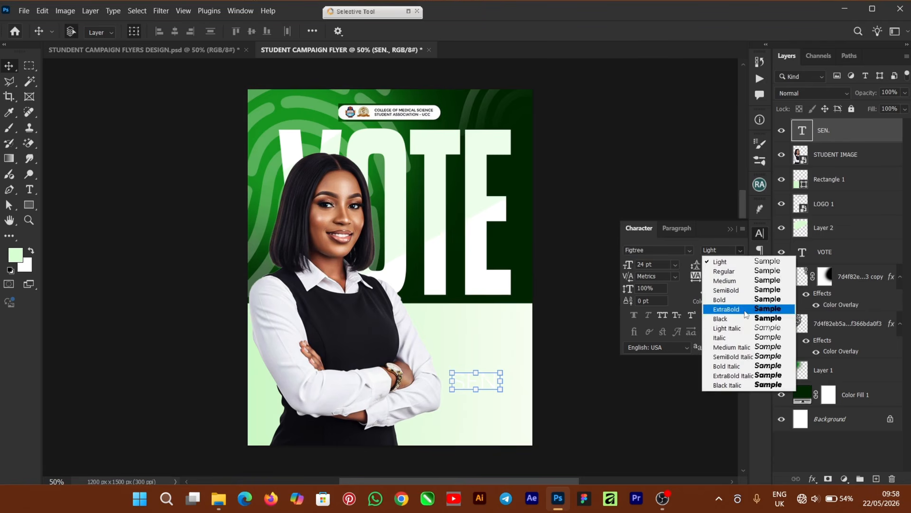
left_click(752, 299)
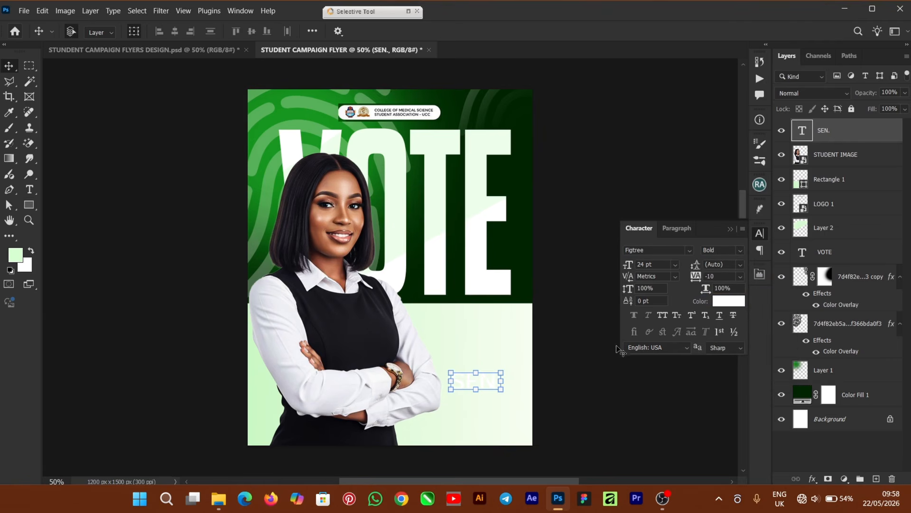
left_click(735, 302)
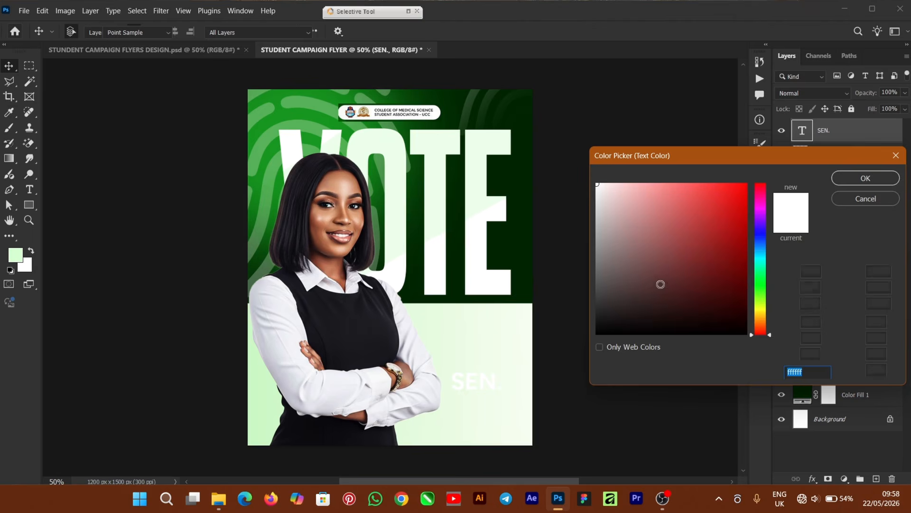
type("000000")
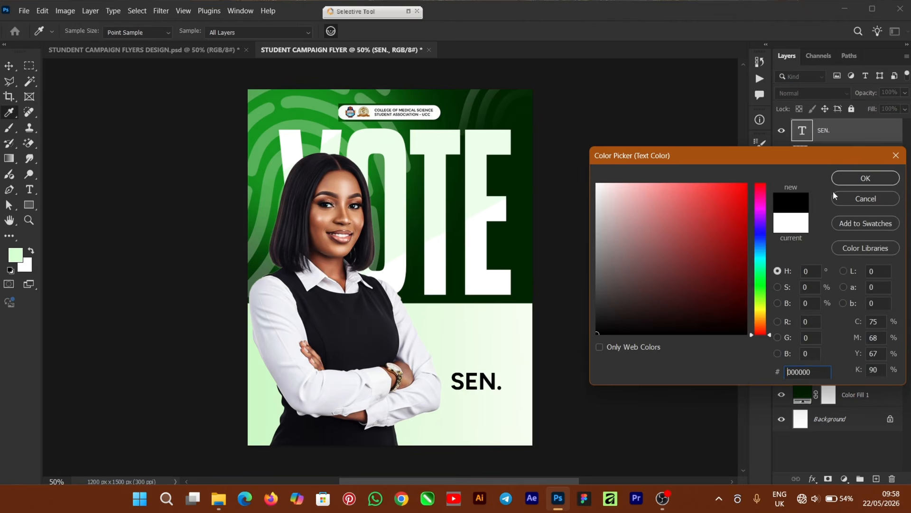
left_click(849, 181)
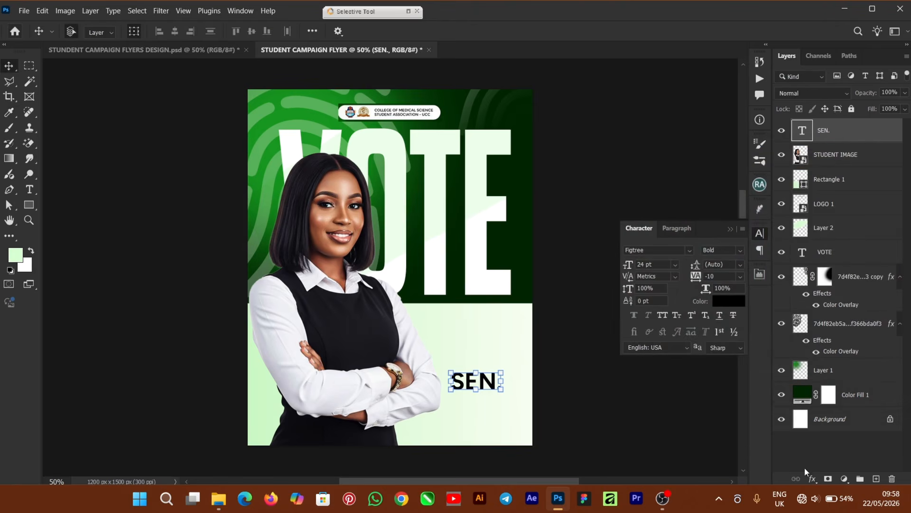
left_click(814, 480)
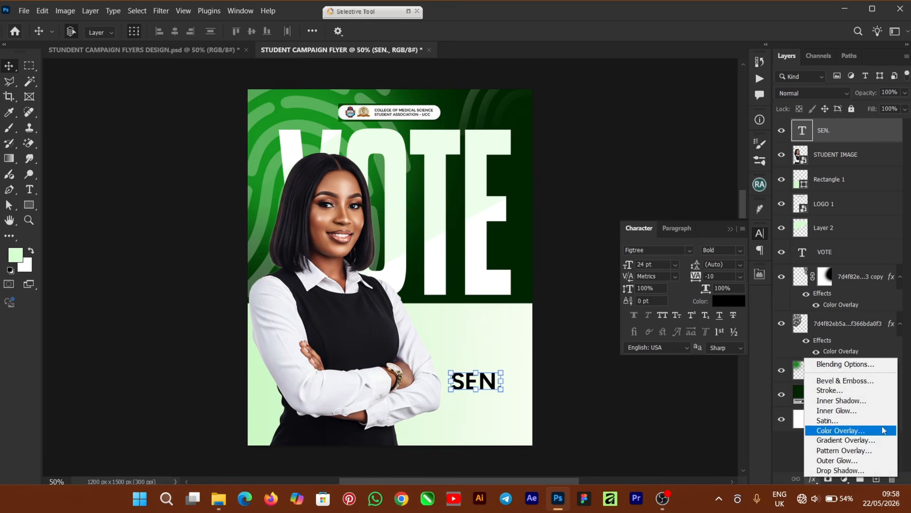
- Add a Gradient Overlay to SEN. from #4ad04e to #143f13, reversed at -176° and 150% scale
left_click(858, 440)
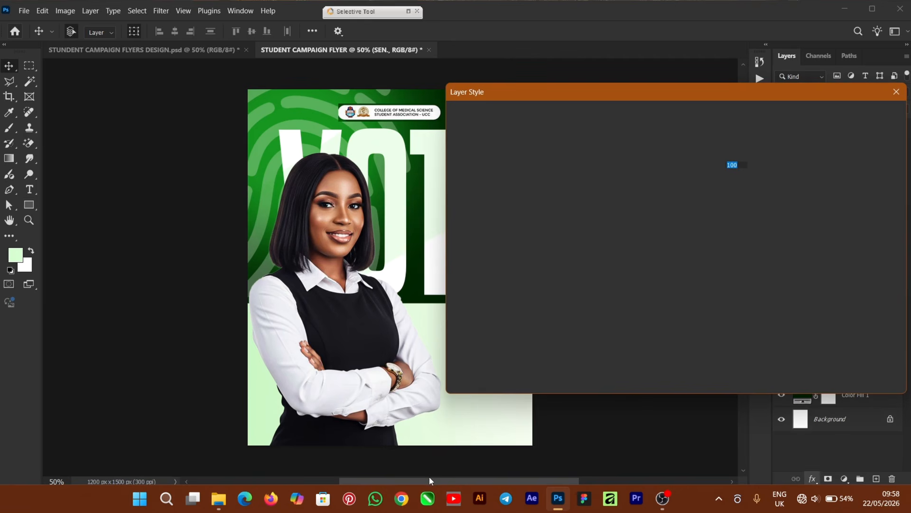
left_click_drag(444, 480, 486, 479)
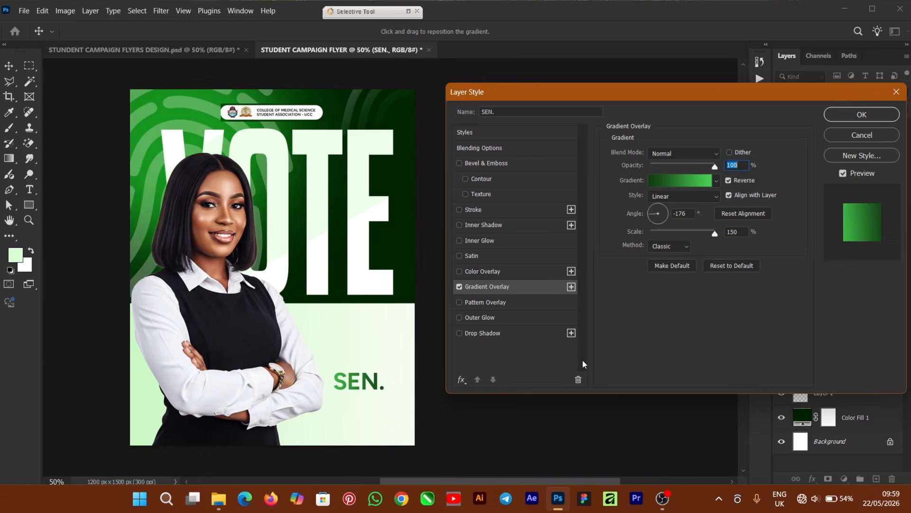
left_click(686, 184)
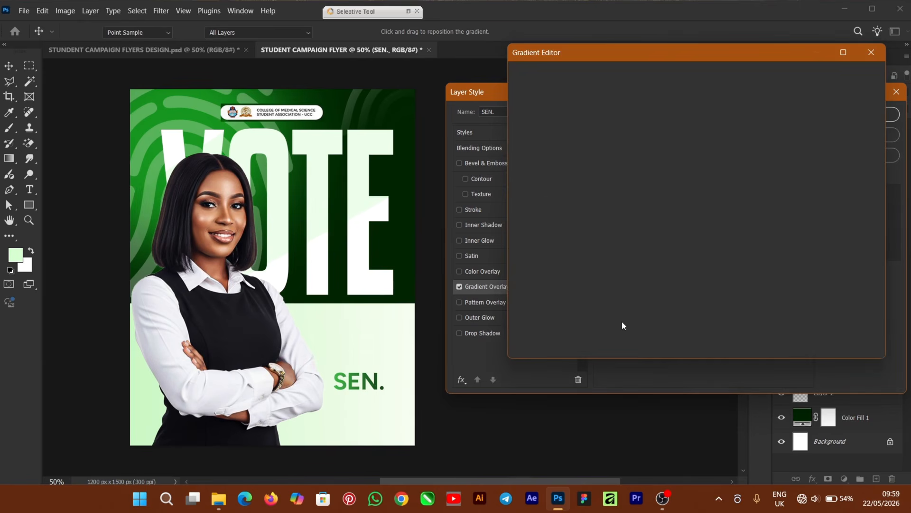
left_click(525, 275)
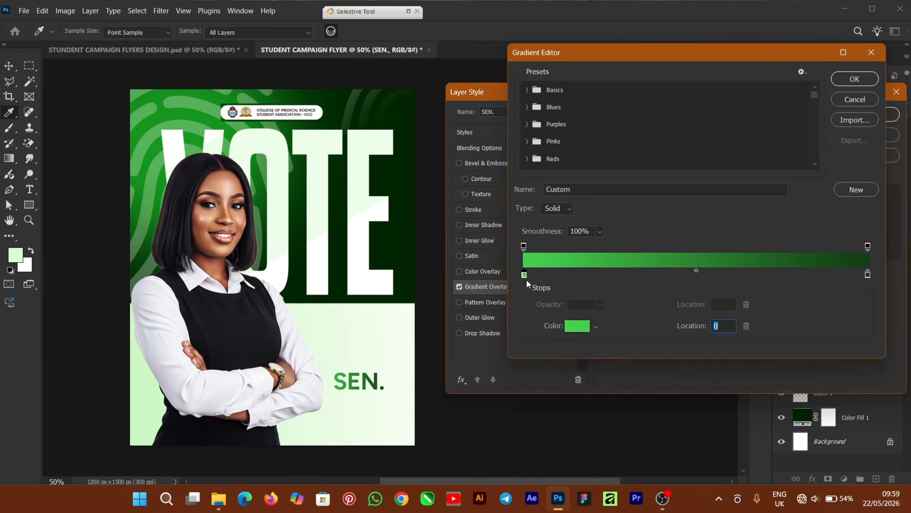
left_click(576, 328)
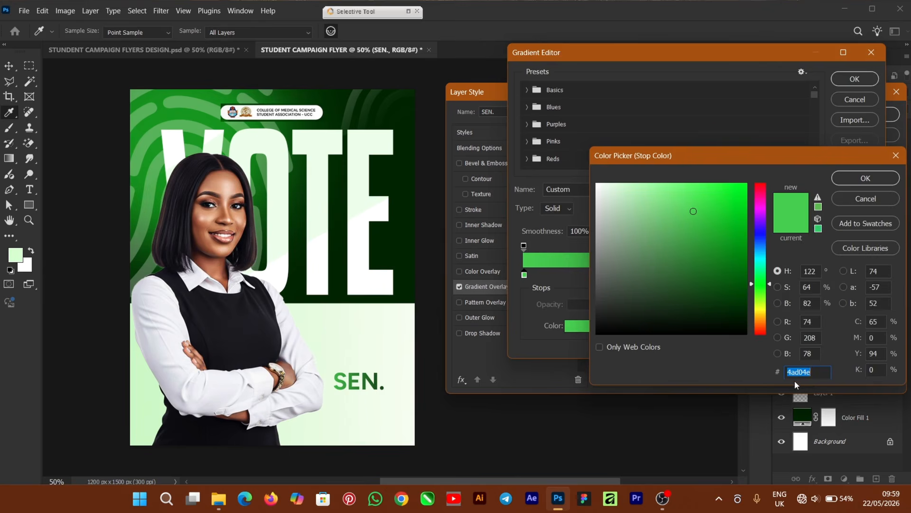
left_click(866, 178)
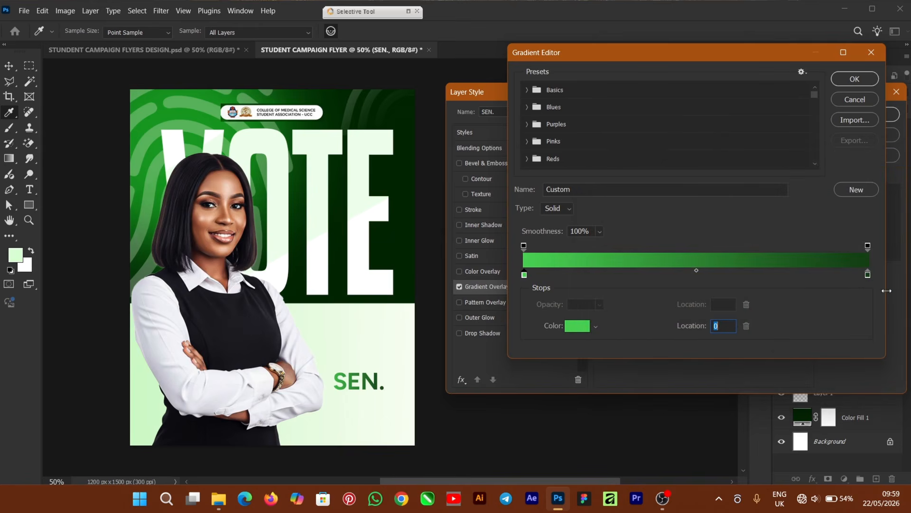
left_click(868, 276)
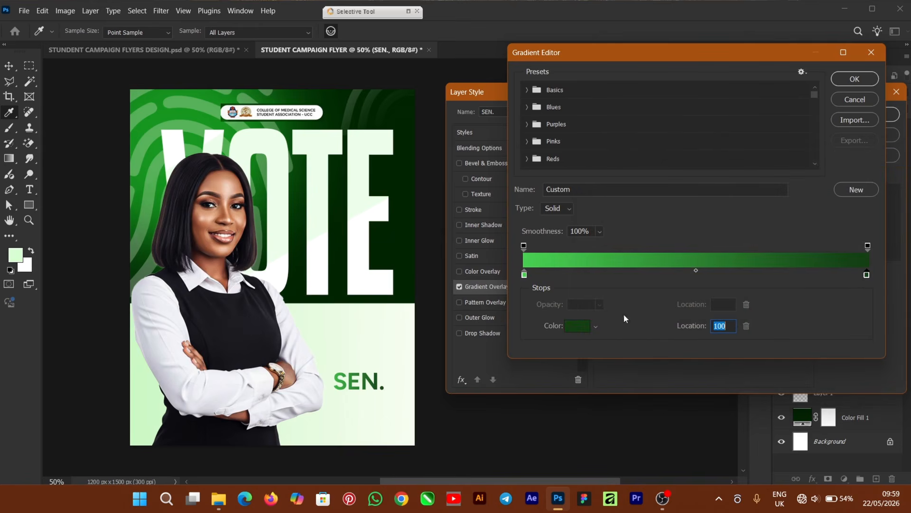
left_click(578, 327)
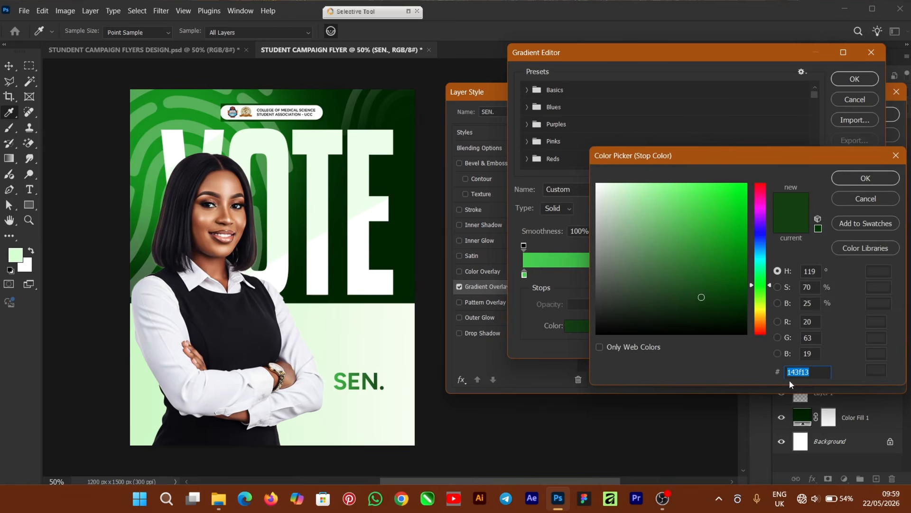
left_click(864, 179)
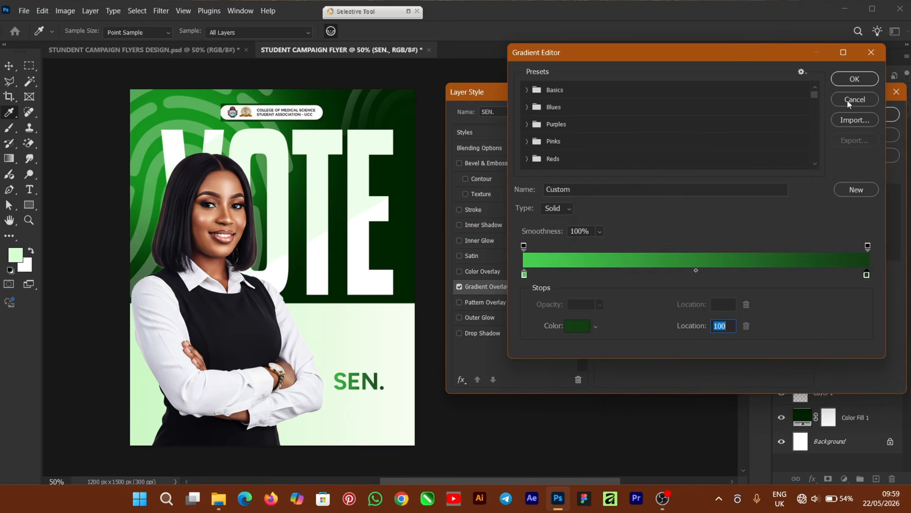
left_click(854, 77)
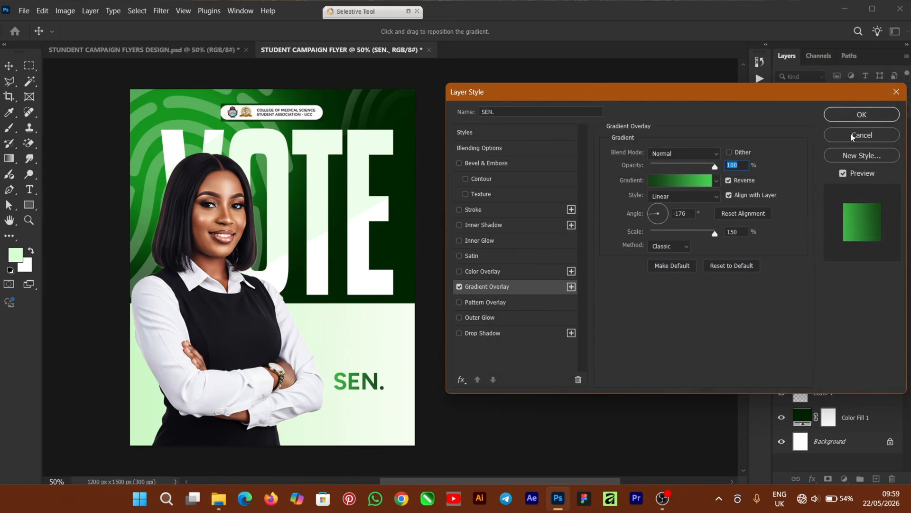
left_click(857, 118)
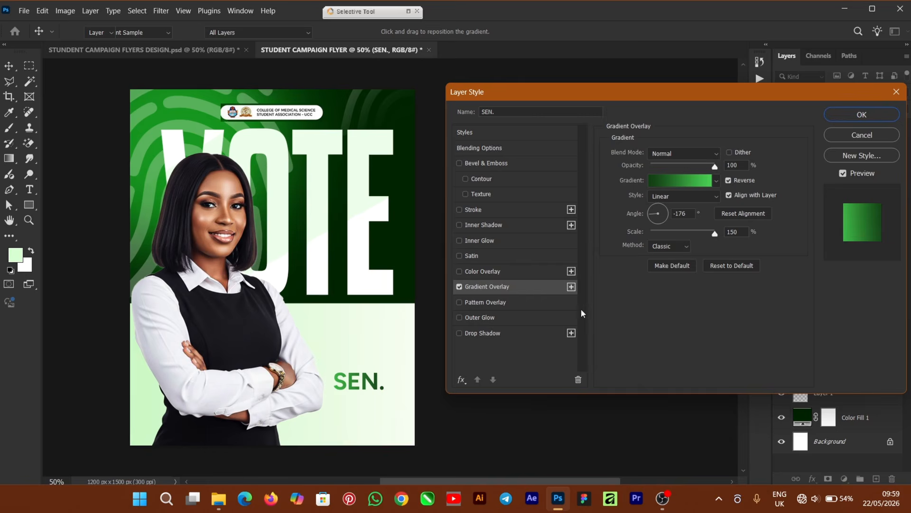
key("Return")
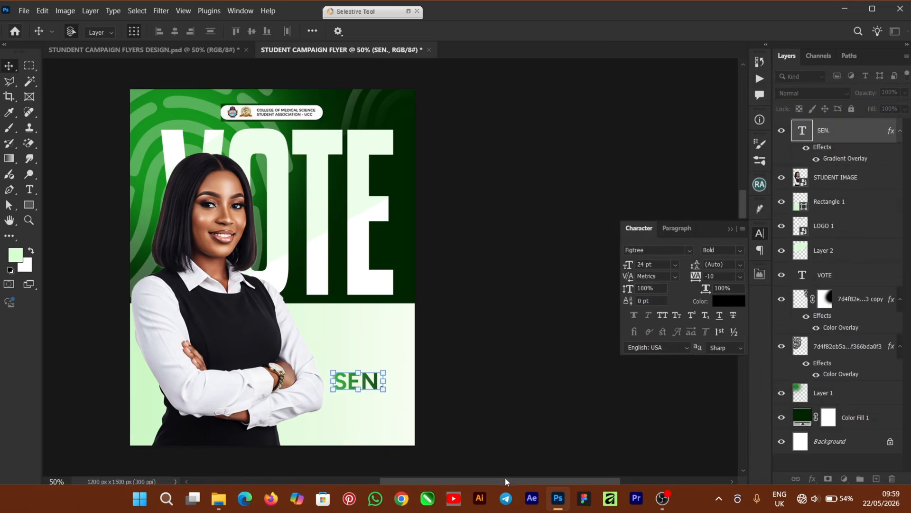
- Move SEN. just below VOTE's right edge and scale it to about 76% (18.25 pt)
left_click_drag(542, 480, 505, 477)
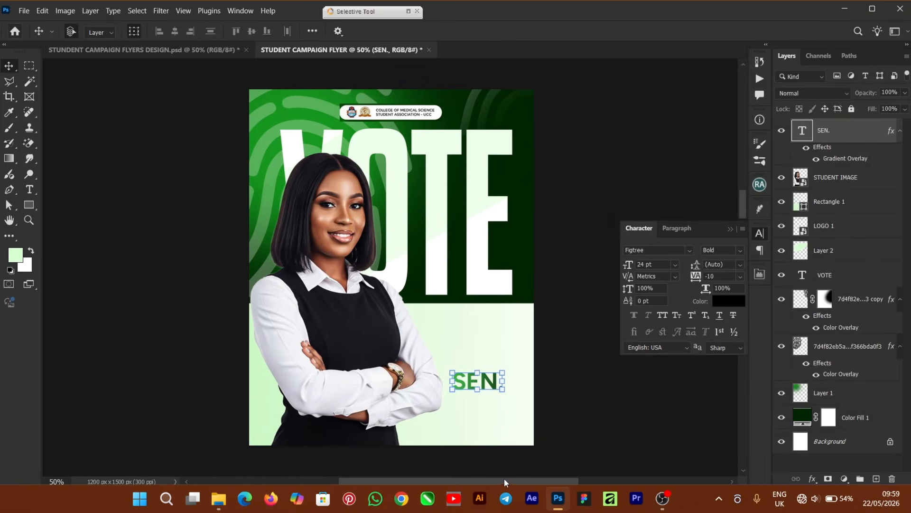
left_click_drag(492, 385, 494, 325)
key("ctrl+plus")
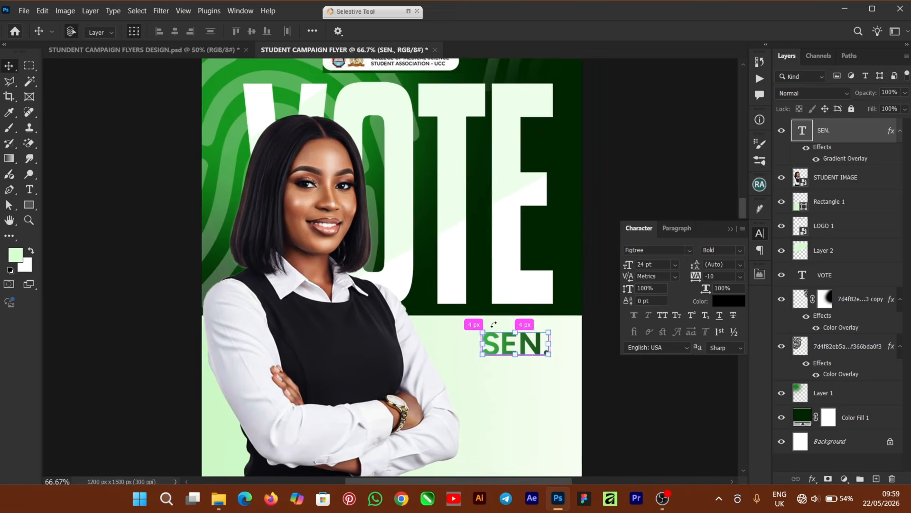
left_click_drag(548, 333, 535, 348)
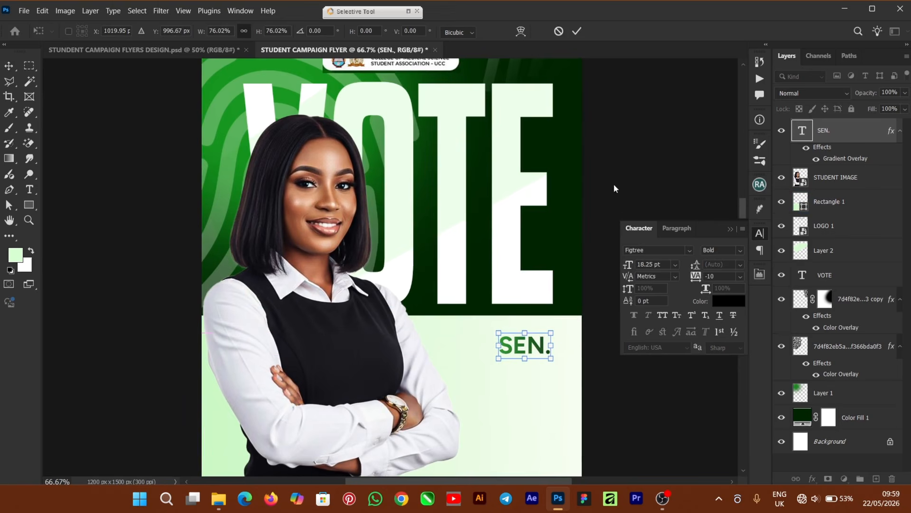
left_click(577, 31)
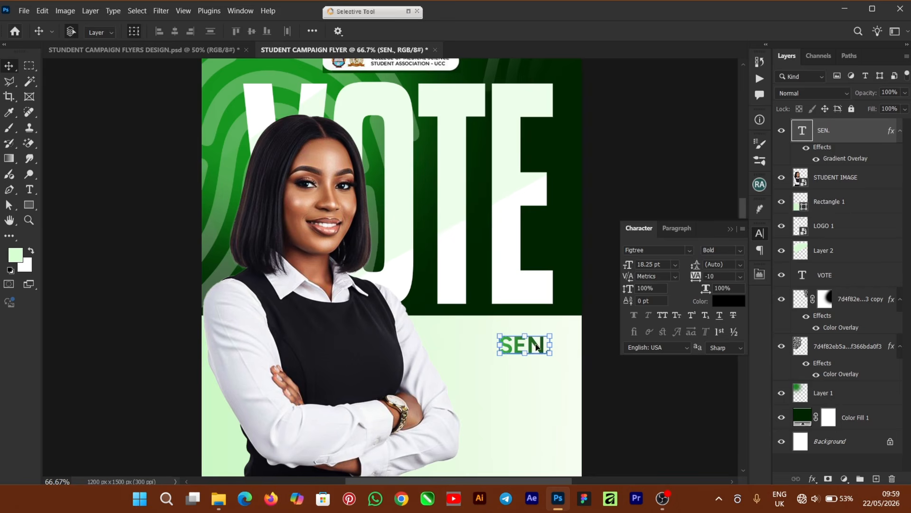
left_click_drag(538, 346, 538, 346)
left_click(627, 371)
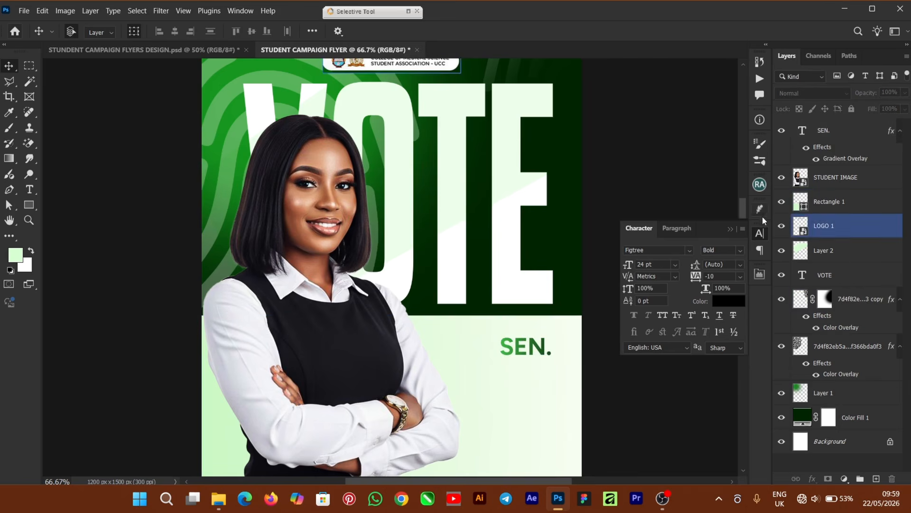
left_click(732, 229)
left_click_drag(745, 219, 698, 250)
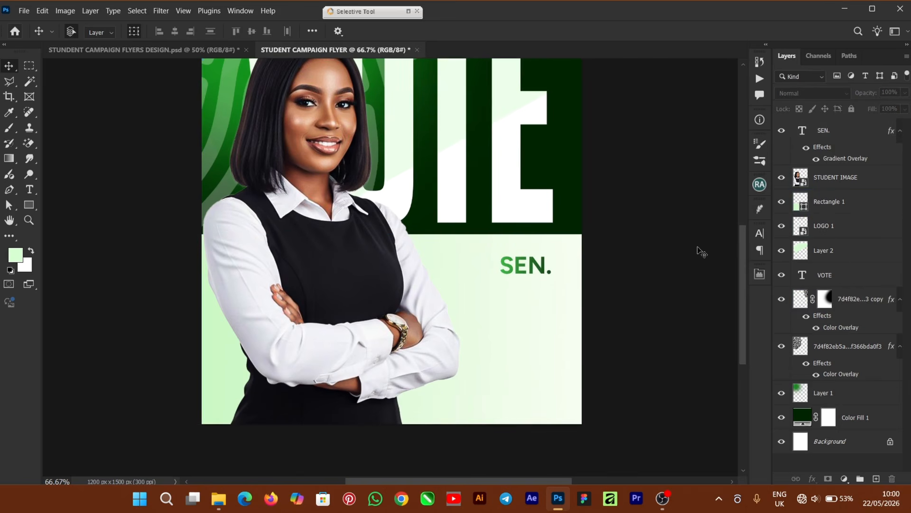
- Type the candidate's first name beside the crossed arms and enlarge it to about 128%
left_click(34, 191)
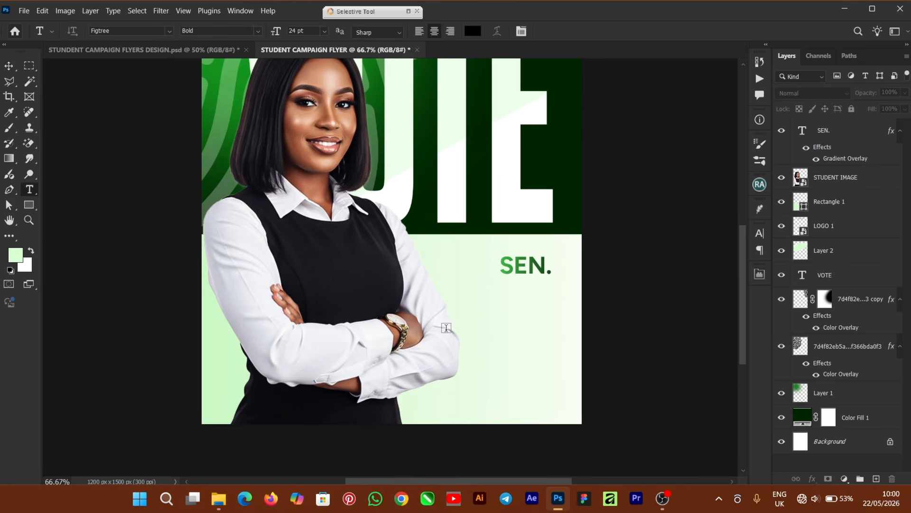
left_click(447, 328)
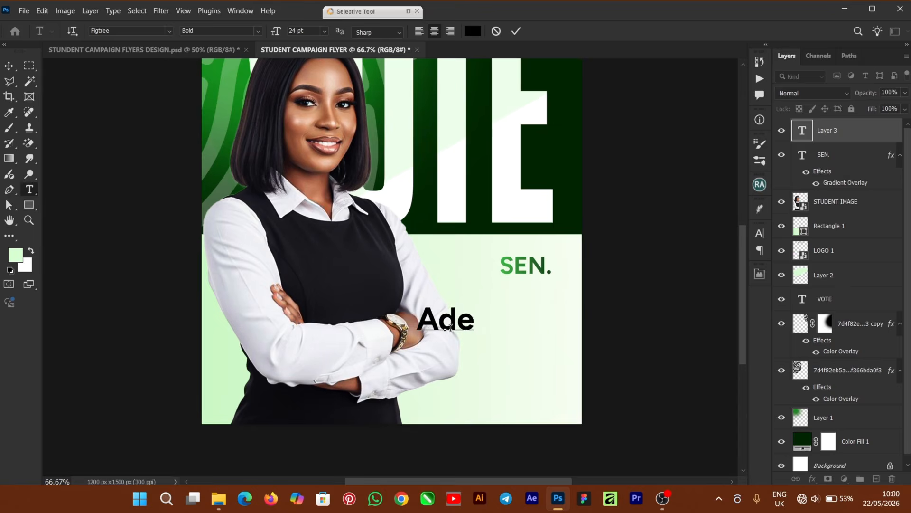
key("ctrl+Return")
key("v")
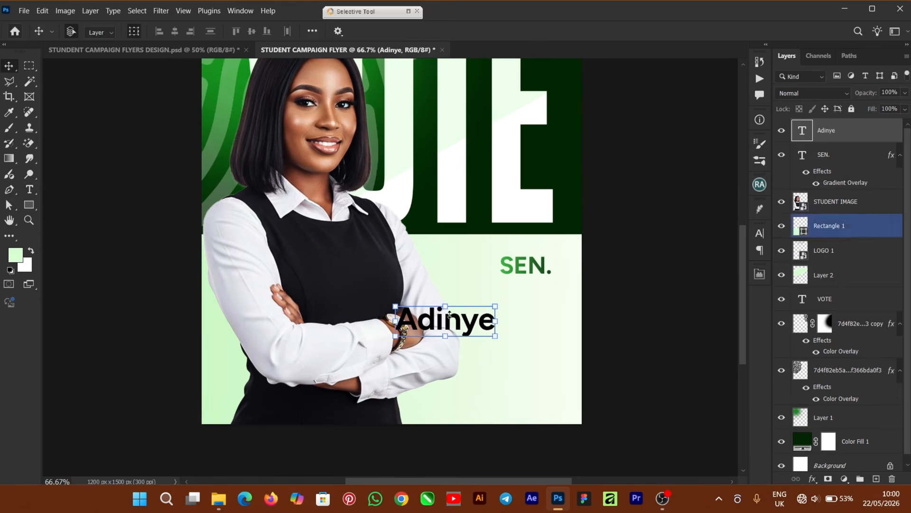
left_click_drag(450, 313, 494, 310)
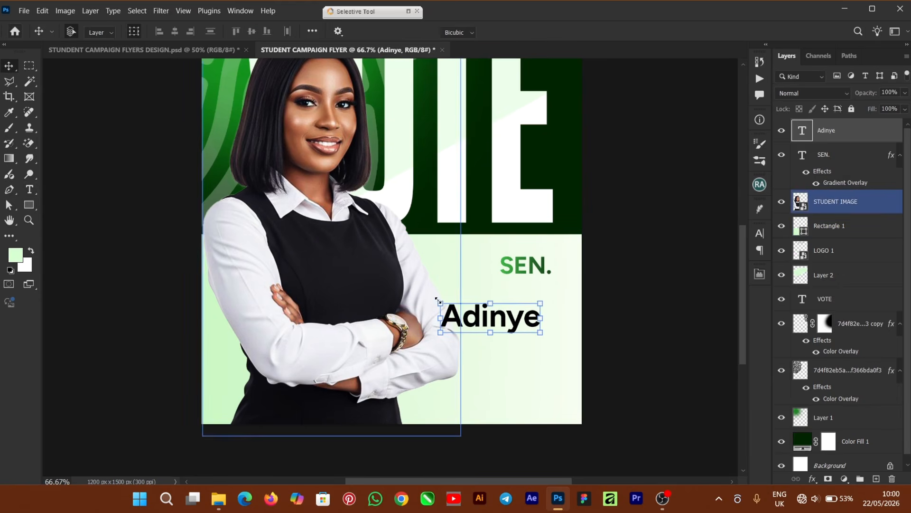
left_click_drag(437, 300, 417, 291)
left_click_drag(540, 293, 546, 280)
left_click_drag(509, 317, 519, 300)
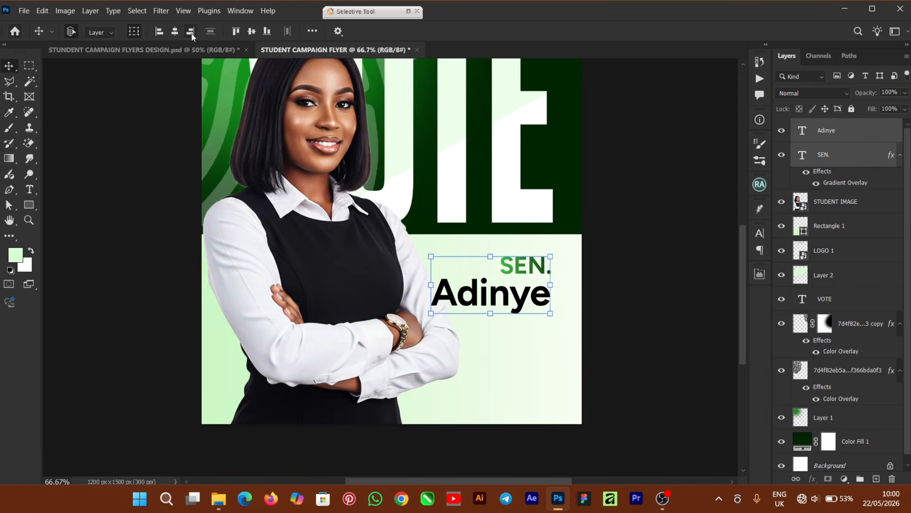
left_click(191, 33)
- Duplicate the first-name line below, retype it as the surname, and nudge both lines up
left_click_drag(474, 236, 524, 271)
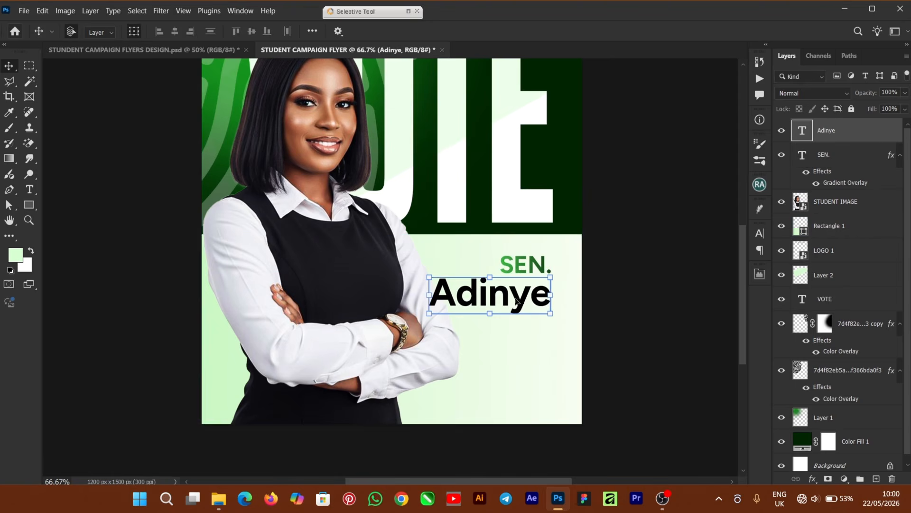
left_click_drag(516, 300, 518, 341)
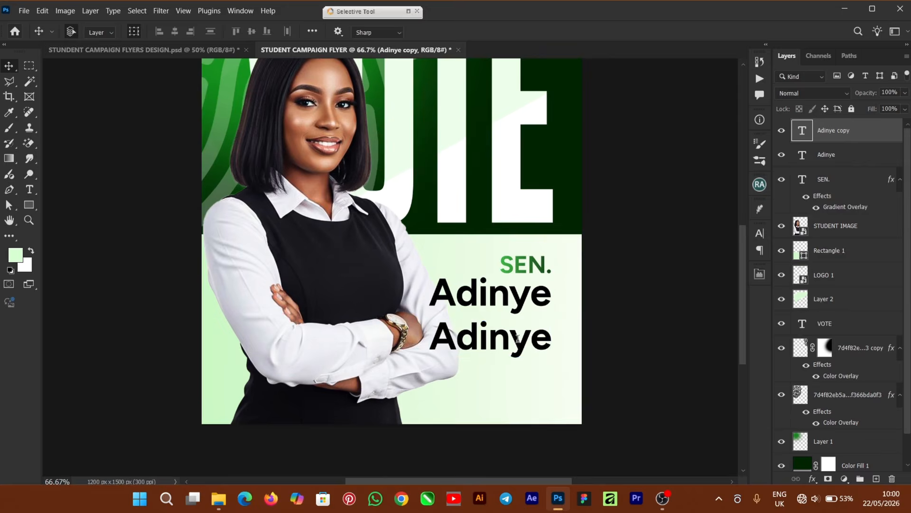
double_click(518, 338)
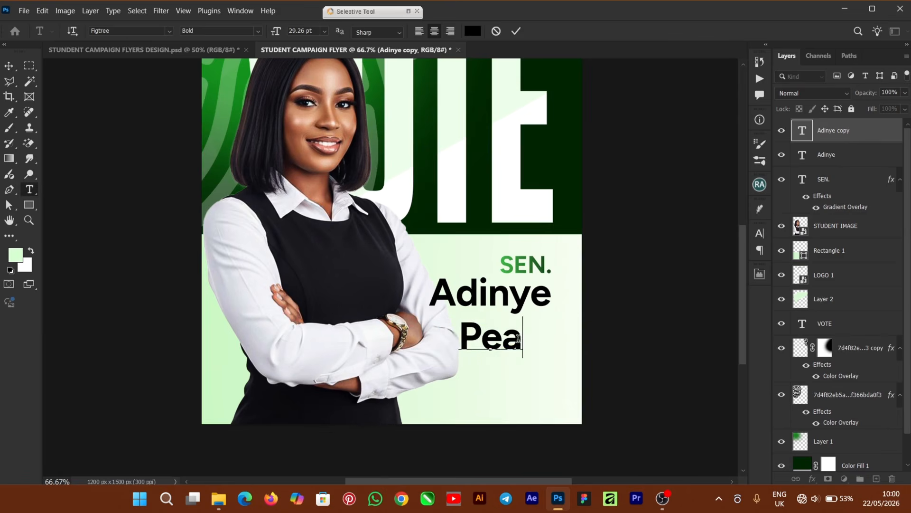
left_click(9, 66)
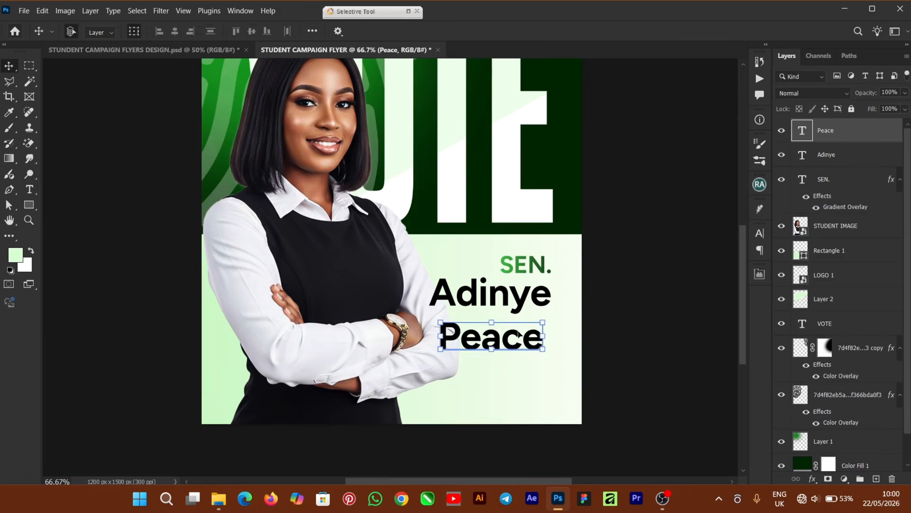
mouse_move(519, 347)
left_mouse_down()
mouse_move(517, 338)
mouse_move(528, 338)
left_mouse_up()
key("Up")
key("Up")
key("Up")
key("Up")
key("Up")
key("Up")
key("Up")
key("Up")
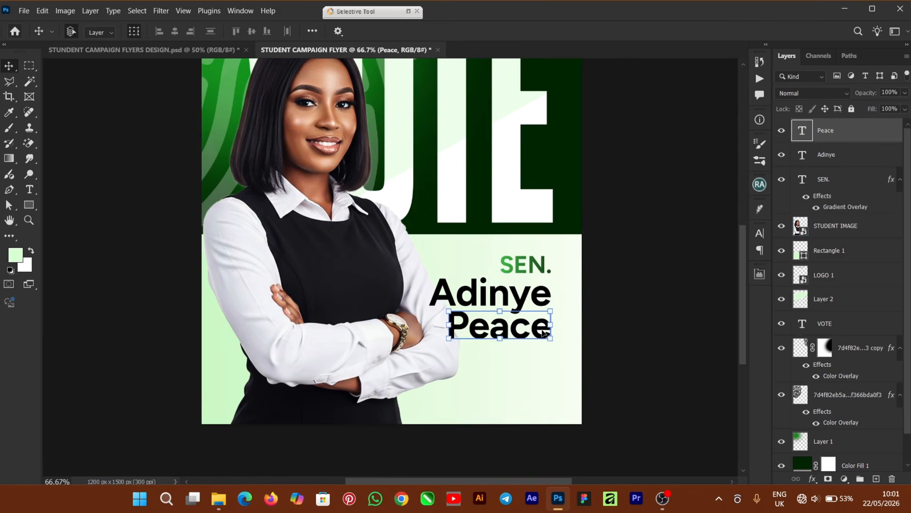
left_click(475, 295)
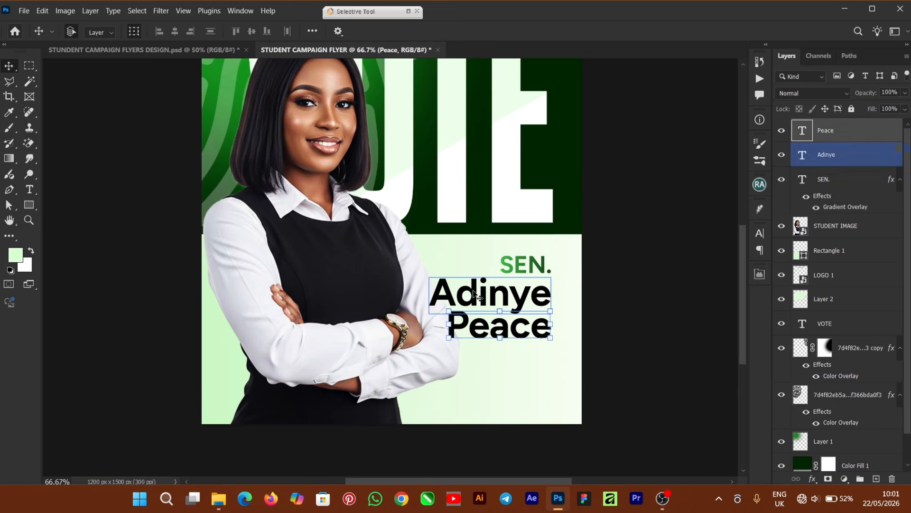
key("Up")
key("Up")
key("Up")
key("Up")
key("Up")
key("Up")
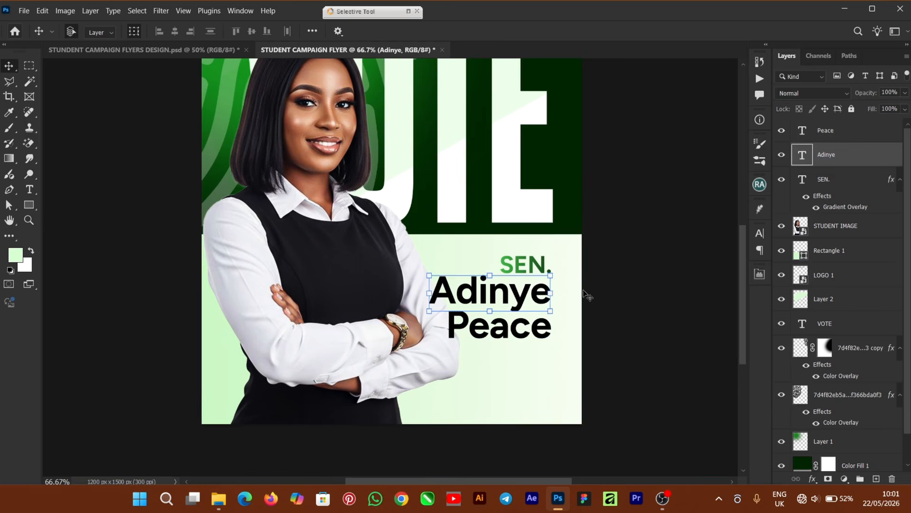
- Add the bracketed nickname as a new text line, shrink it, and place it under the surname
left_click(631, 299)
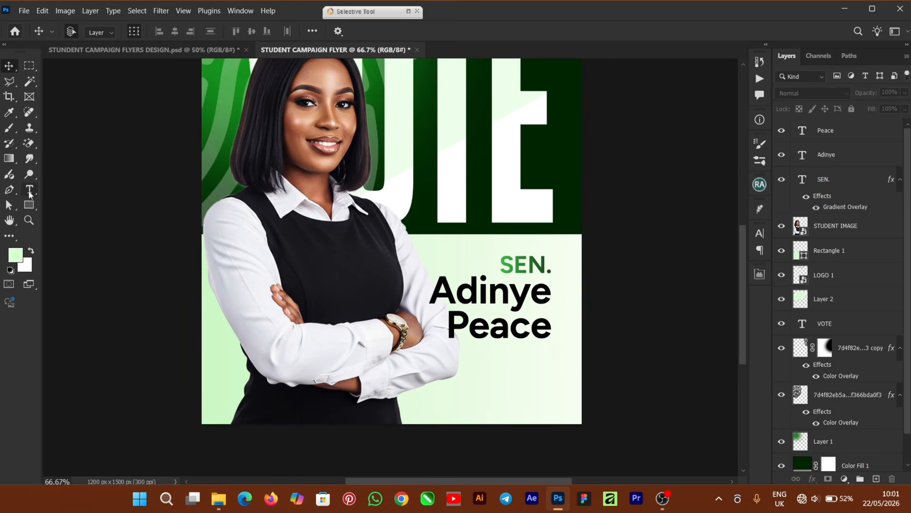
key("t")
left_click(463, 399)
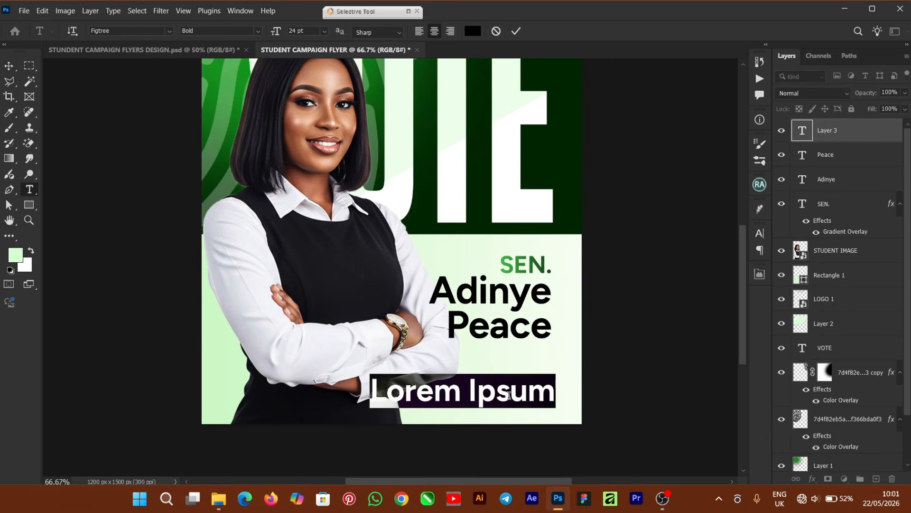
type("(MaMa P)")
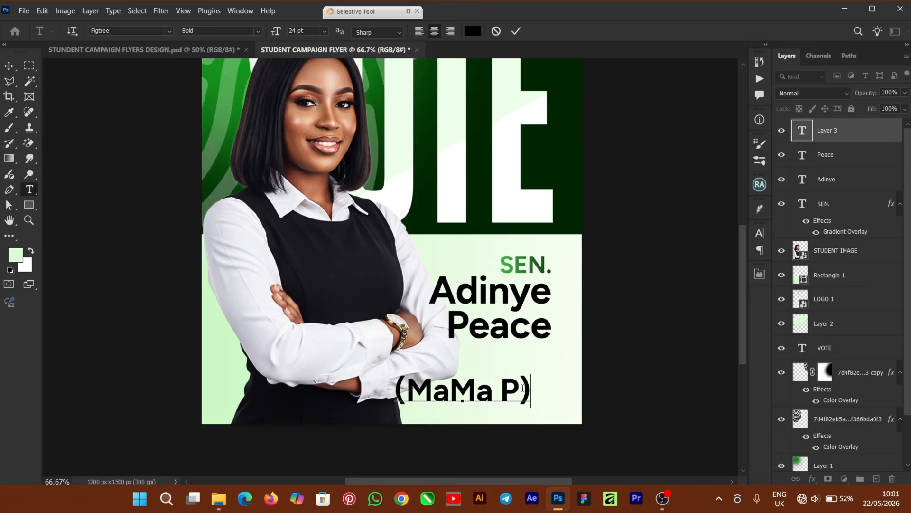
left_click(516, 31)
left_click(9, 66)
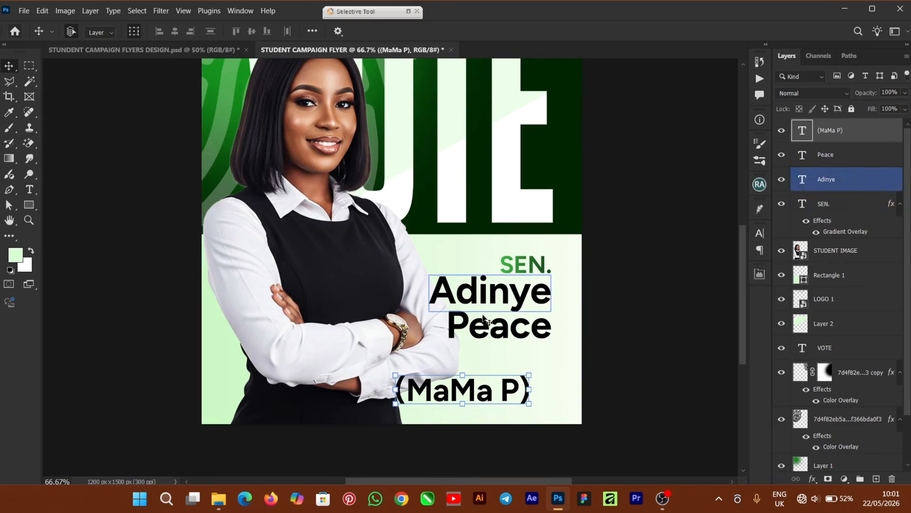
mouse_move(530, 375)
left_mouse_down()
mouse_move(454, 390)
mouse_move(526, 361)
left_mouse_up()
left_click(577, 31)
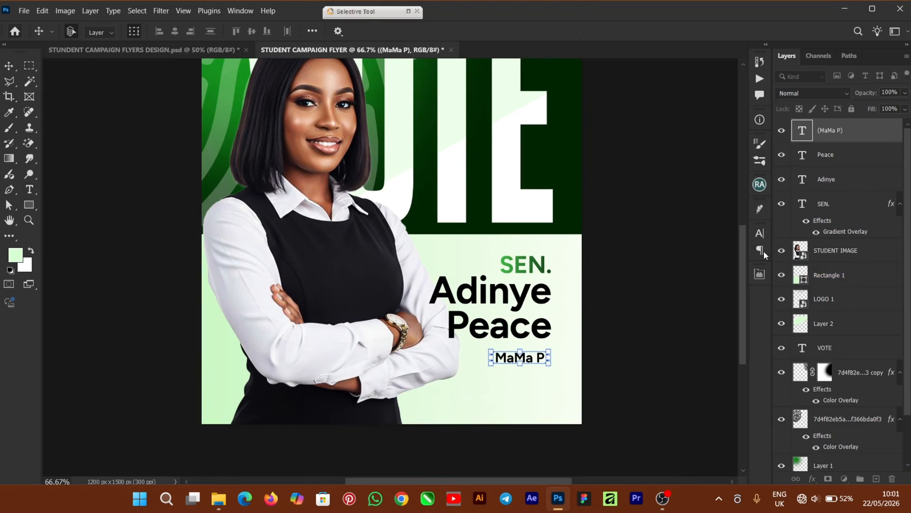
- Set the nickname's tracking to 500 and scale it down
left_click(760, 233)
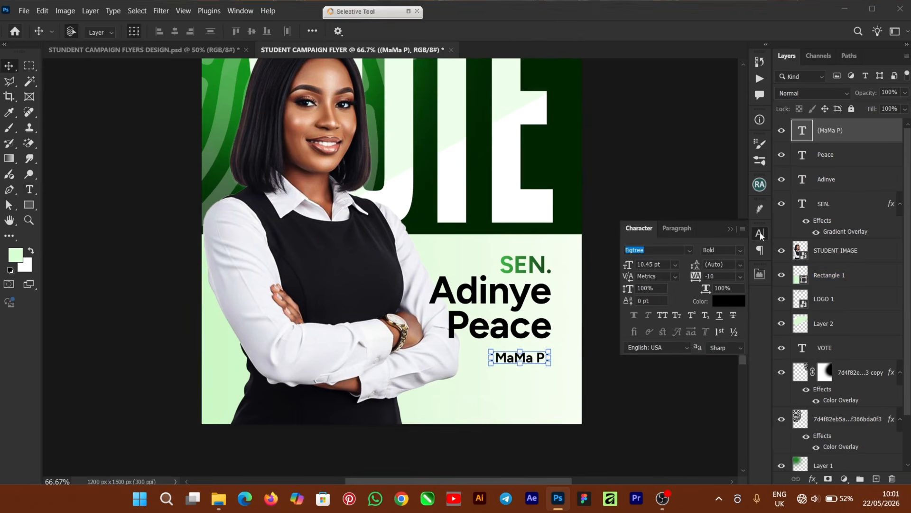
left_click(740, 277)
left_click(730, 430)
left_click(688, 276)
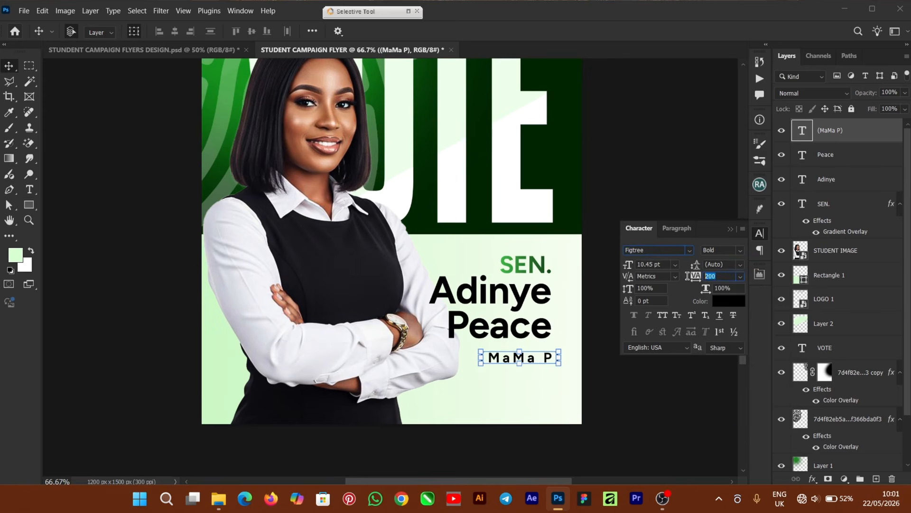
type("500")
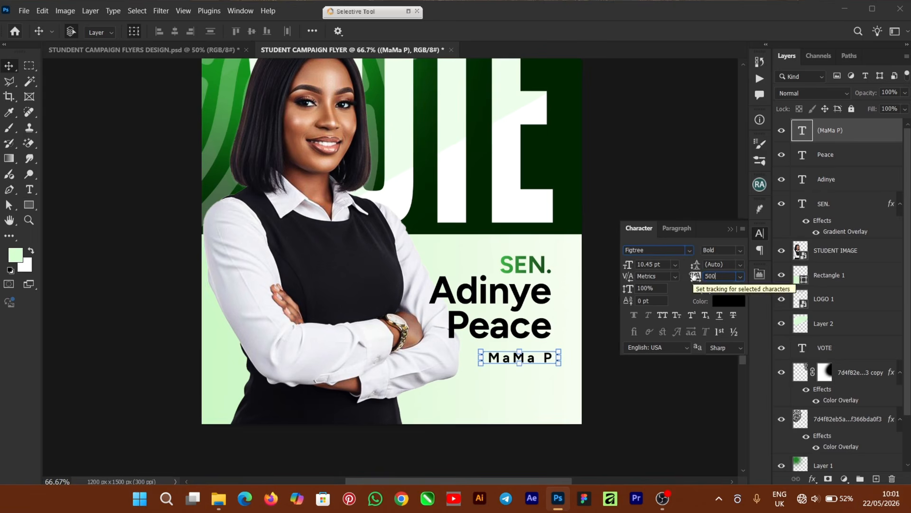
key("Return")
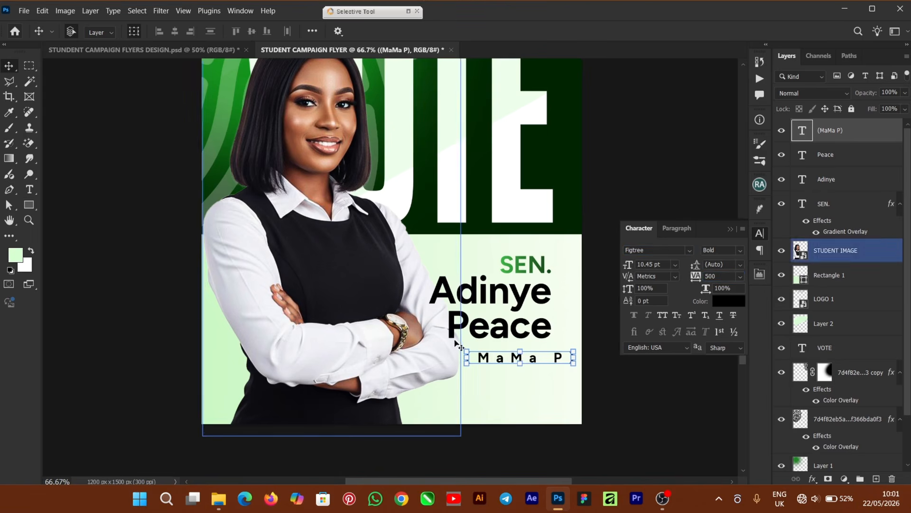
left_click_drag(468, 351, 477, 346)
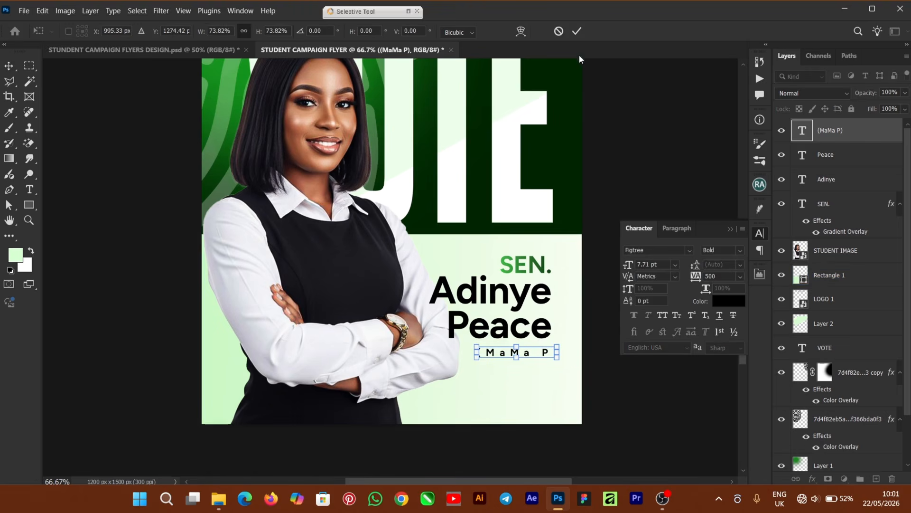
left_click(577, 31)
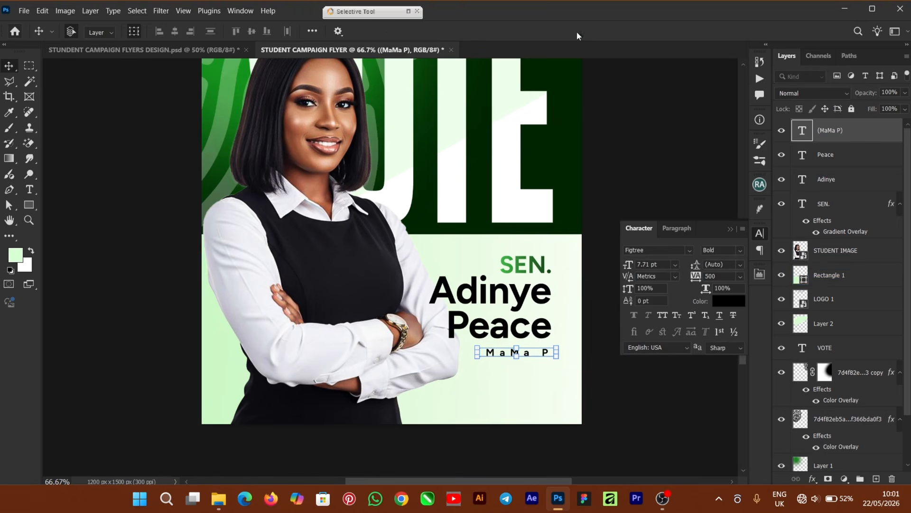
- Align SEN., both name lines and the nickname to one shared right edge
left_click(533, 331, "shift")
left_click(522, 292, "shift")
left_click(190, 31)
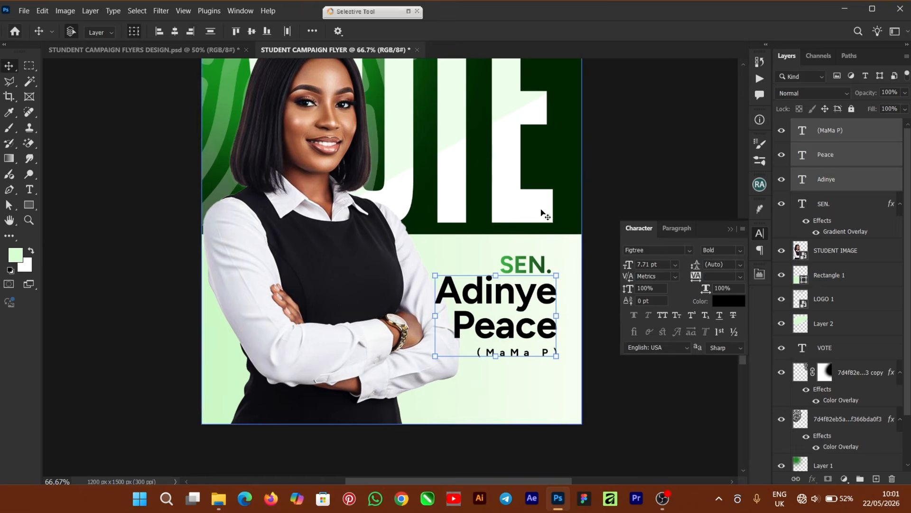
left_click(522, 257, "shift")
left_click(193, 32)
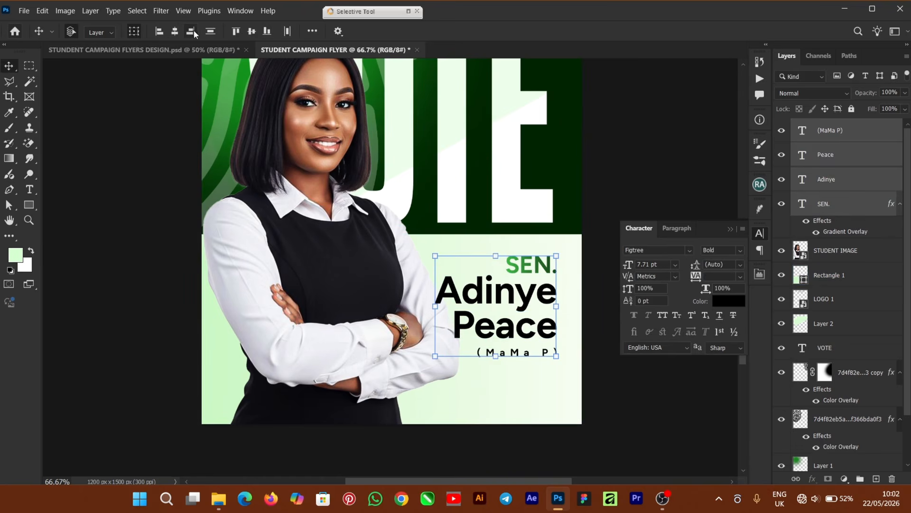
left_click(624, 169)
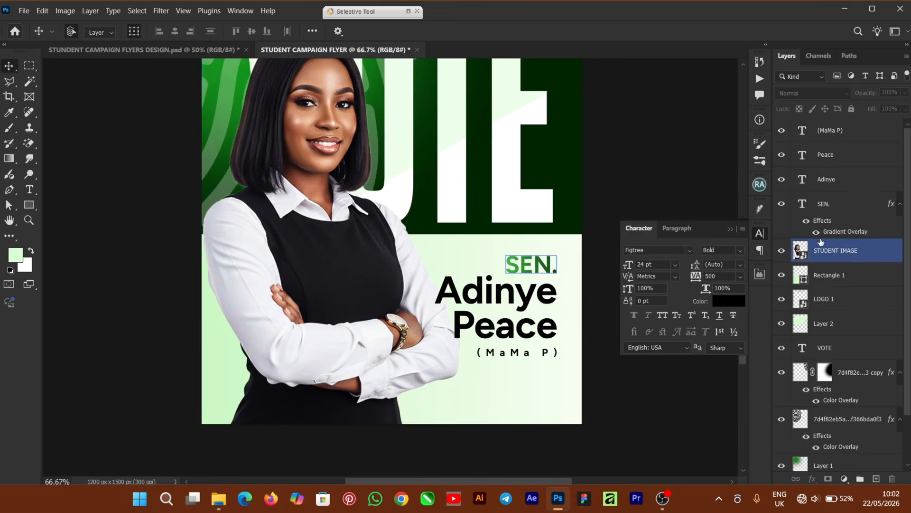
- On a new layer above STUDENT IMAGE, brush soft white glow around the name block and arm
left_click(852, 253)
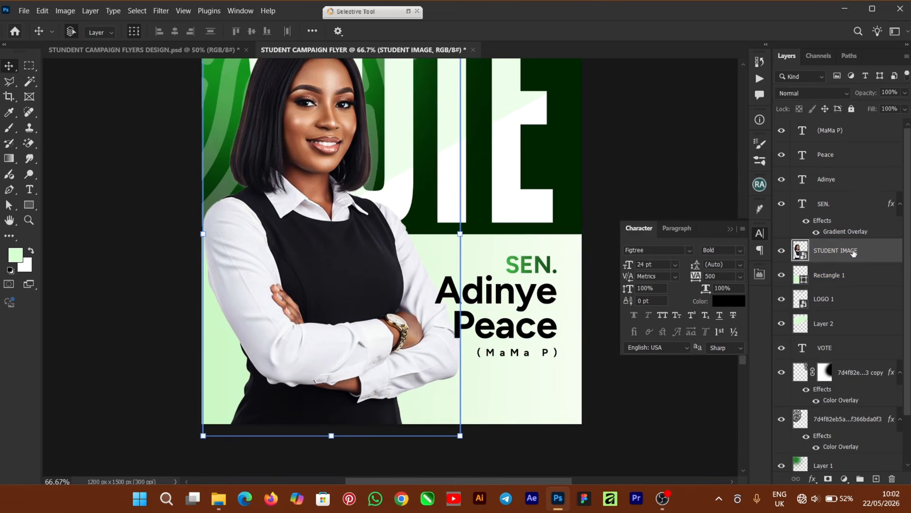
left_click(877, 479)
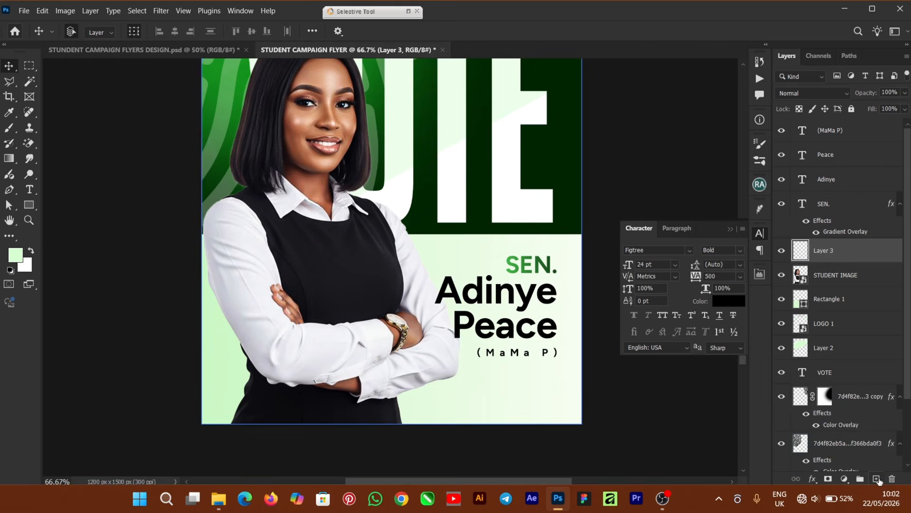
left_click(31, 252)
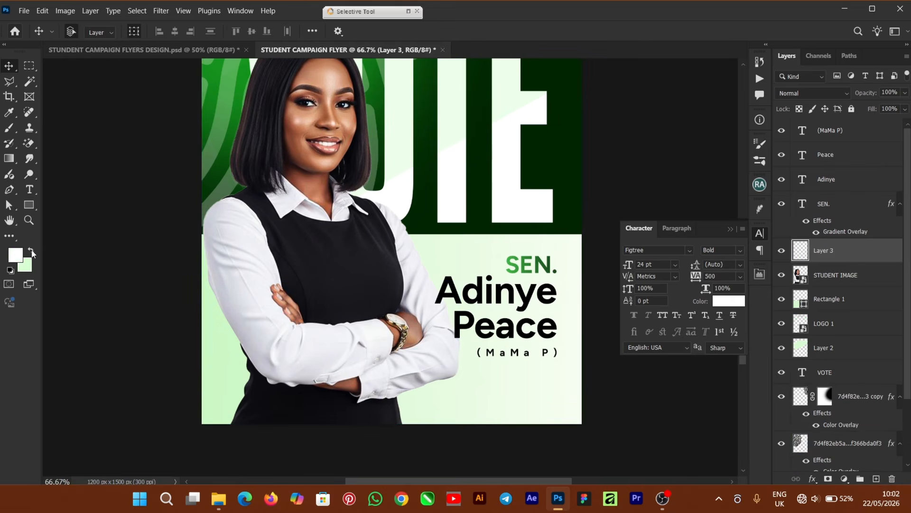
left_click(6, 131)
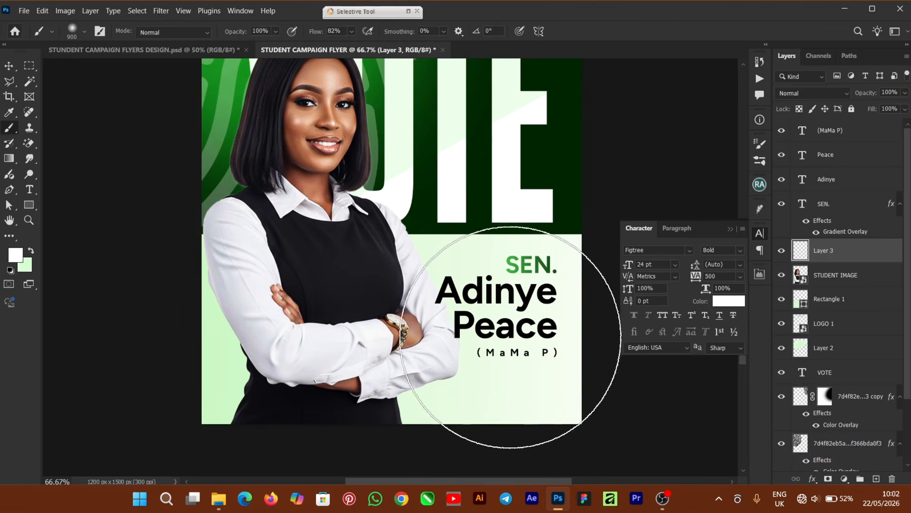
left_click(512, 338)
left_click(502, 353)
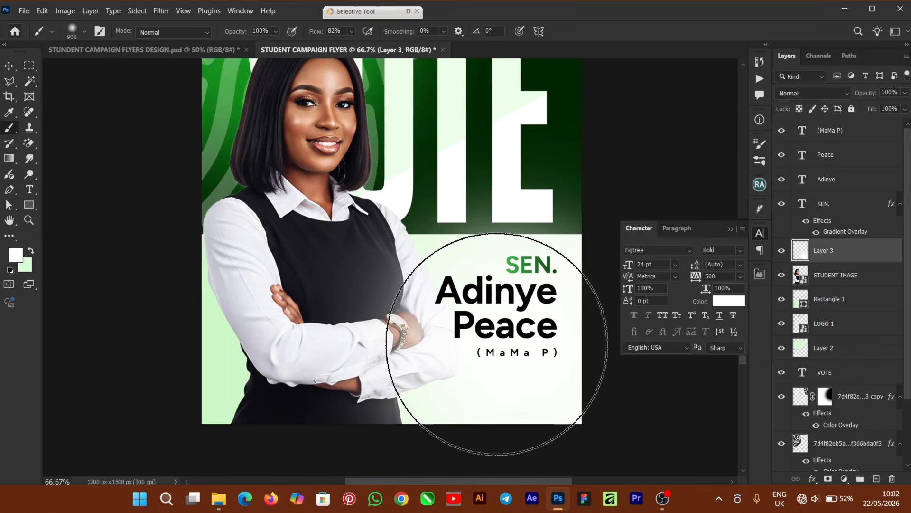
left_click(495, 352)
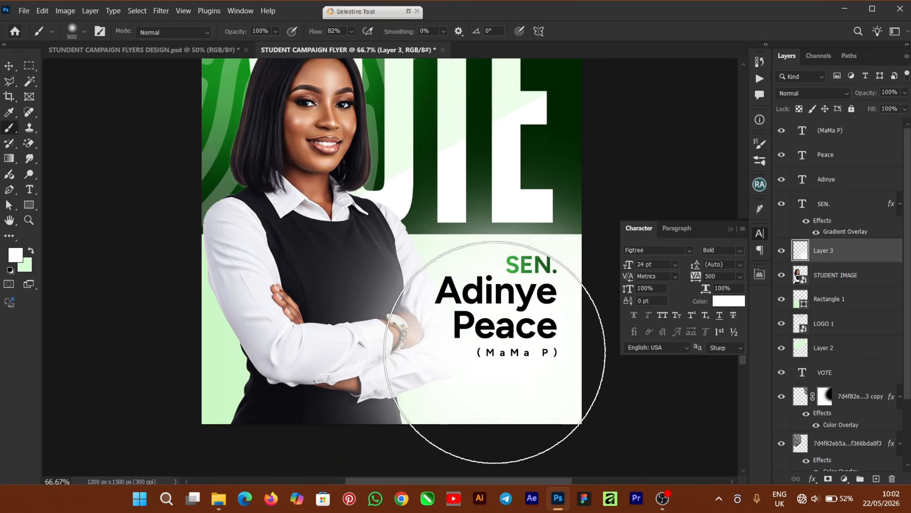
left_click(526, 322)
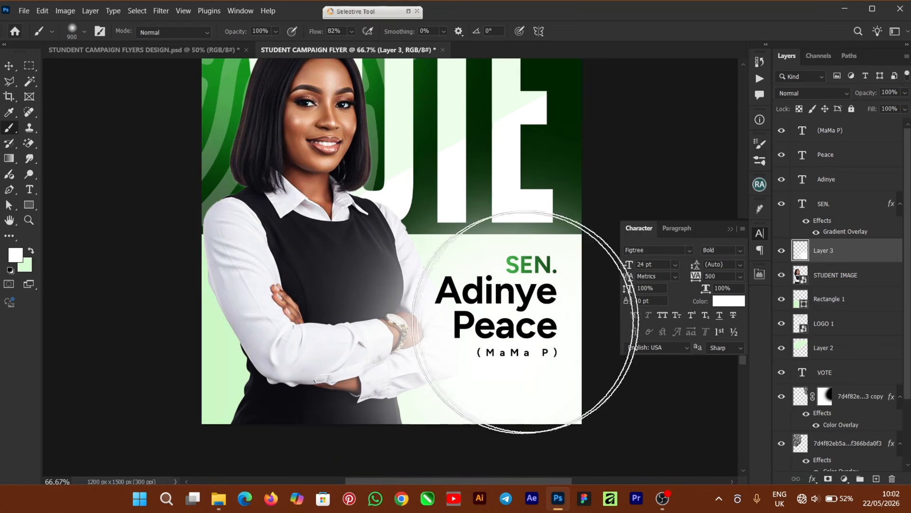
left_click(9, 66)
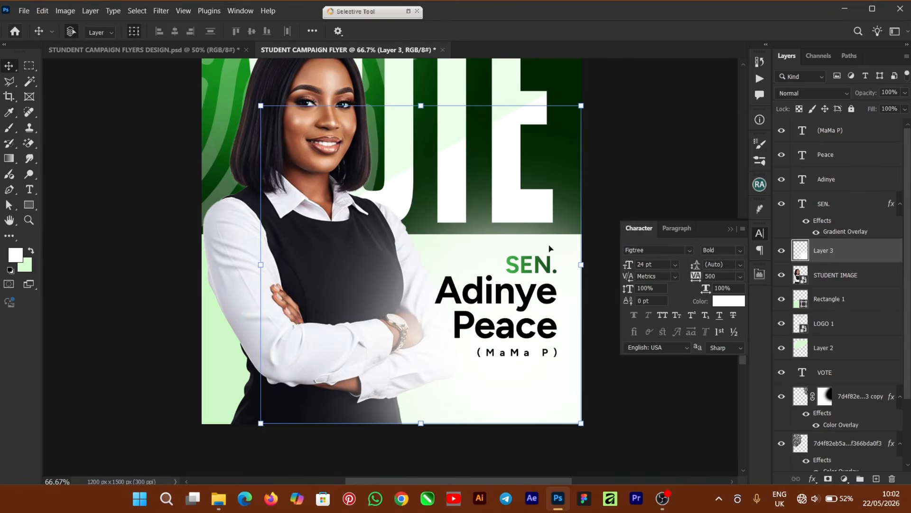
- Mask Layer 3 and paint black with a 600 px brush to hide the glow over VOTE
left_click(828, 479)
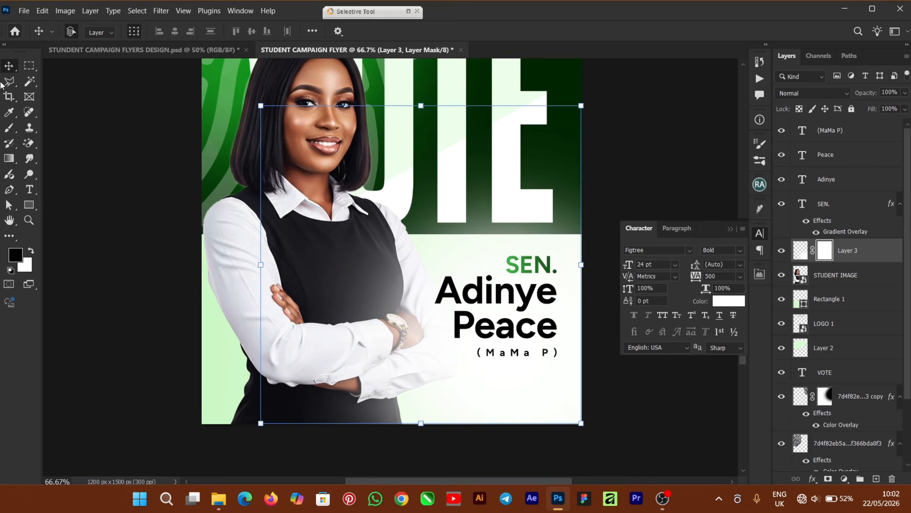
left_click(10, 129)
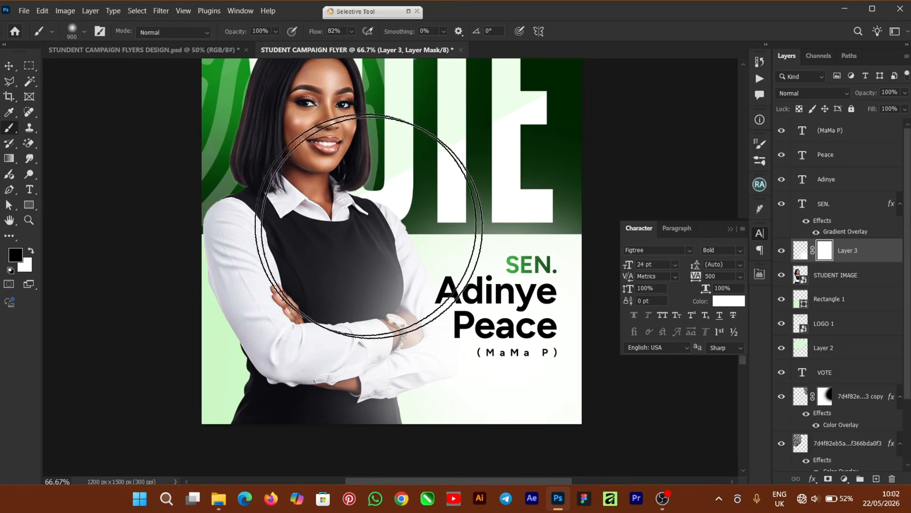
key("bracketleft")
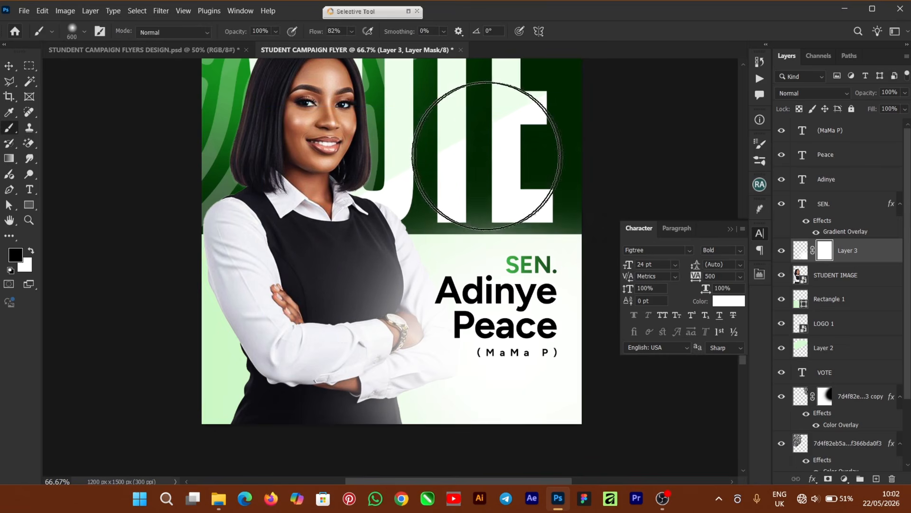
left_click_drag(466, 164, 412, 169)
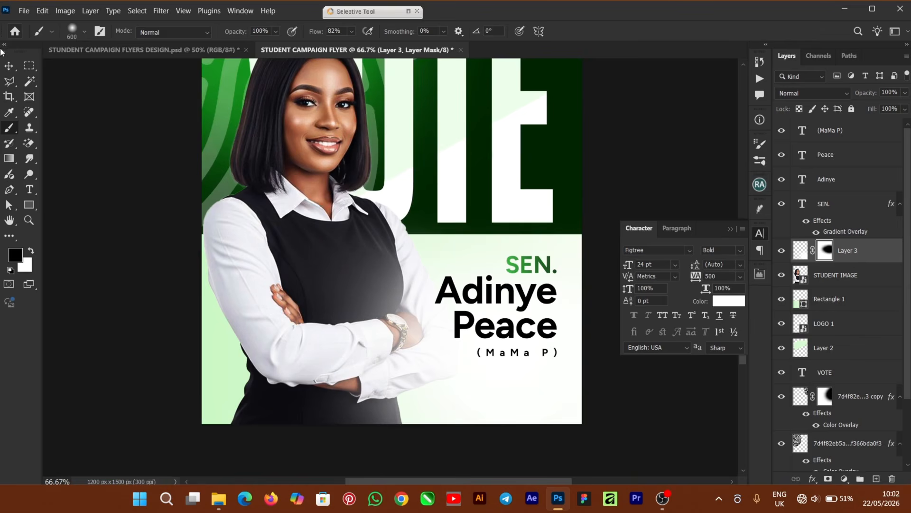
left_click(7, 67)
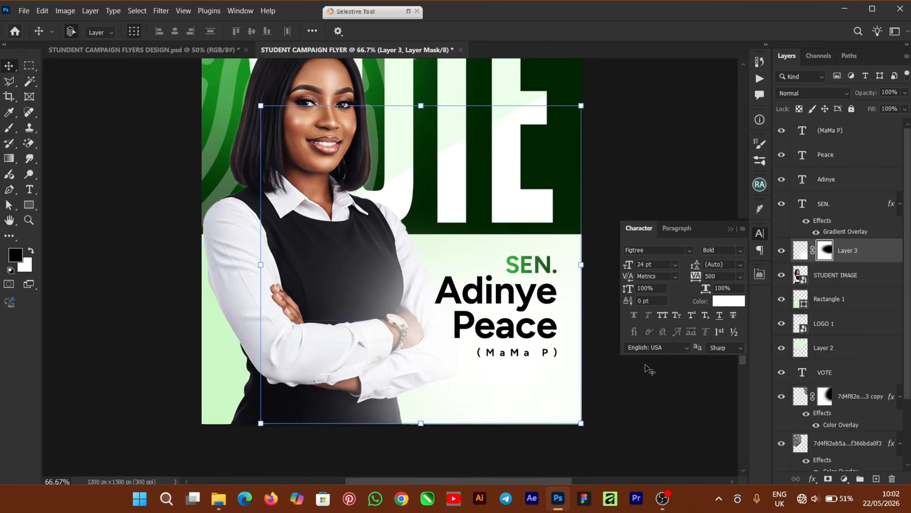
left_click(730, 230)
left_click(689, 222)
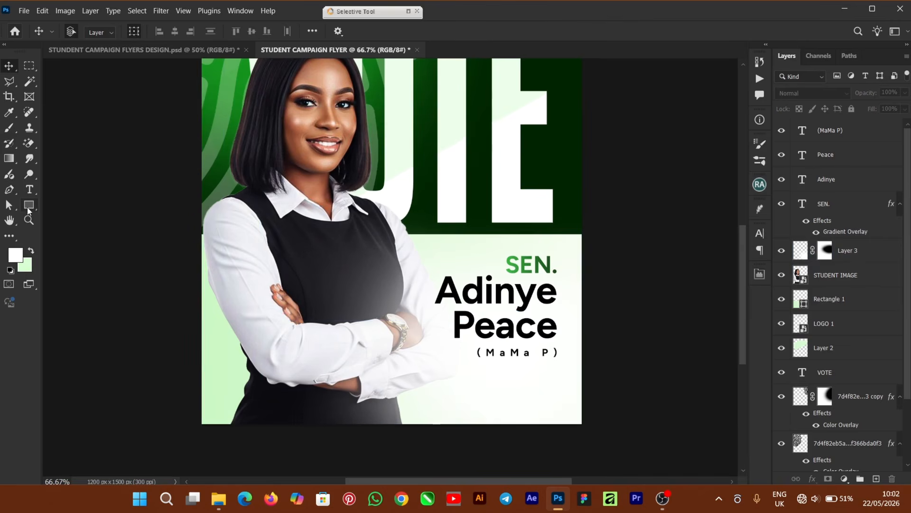
- Draw a full-width 1212 × 131 px light green bar below the nickname and nudge it down
left_click(28, 204)
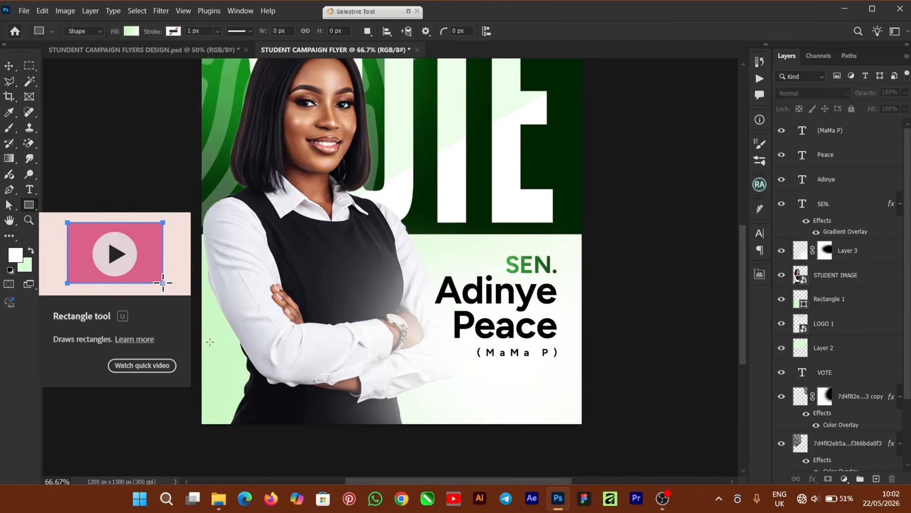
left_click_drag(201, 353, 586, 394)
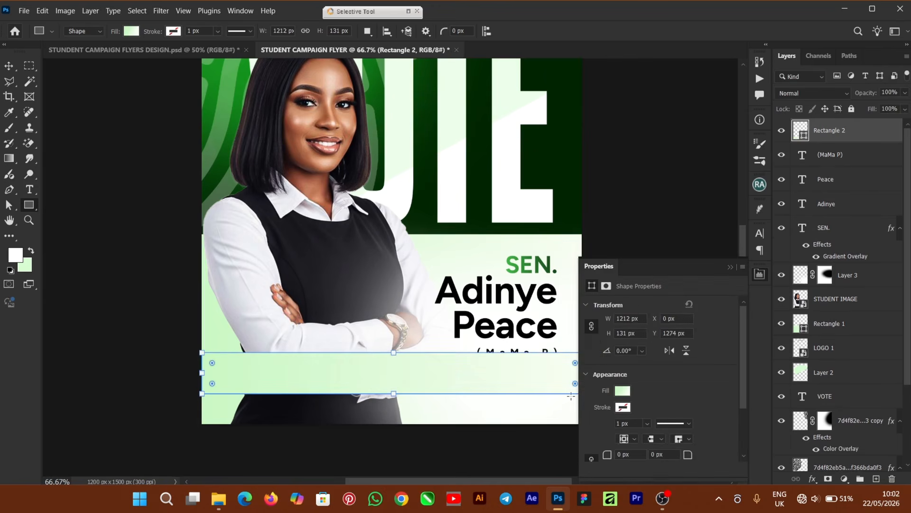
left_click(732, 267)
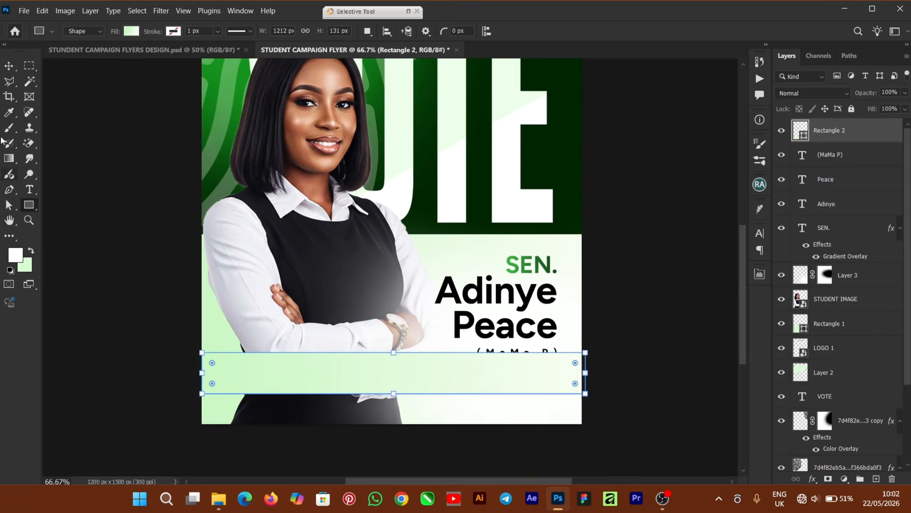
left_click(8, 66)
left_click_drag(417, 380, 411, 389)
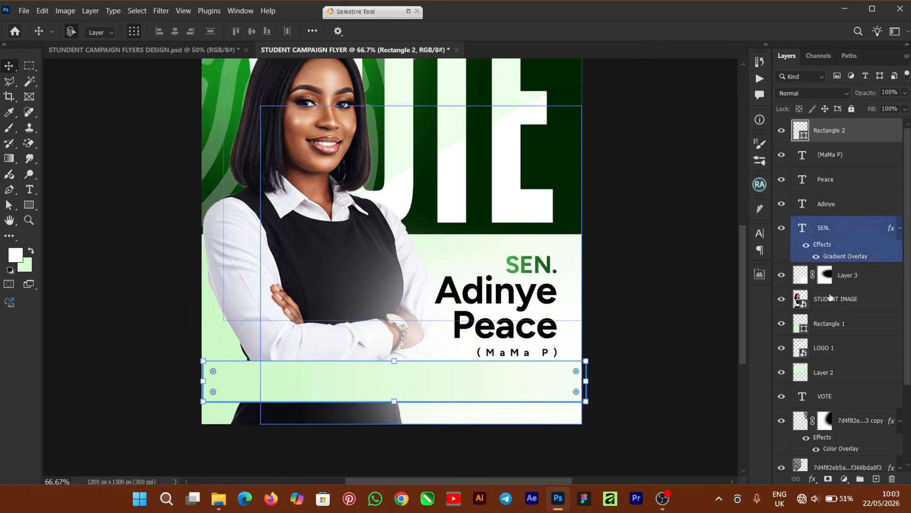
- Give Rectangle 2 a bright-to-dark green Gradient Overlay, darker toward the right
left_click(813, 479)
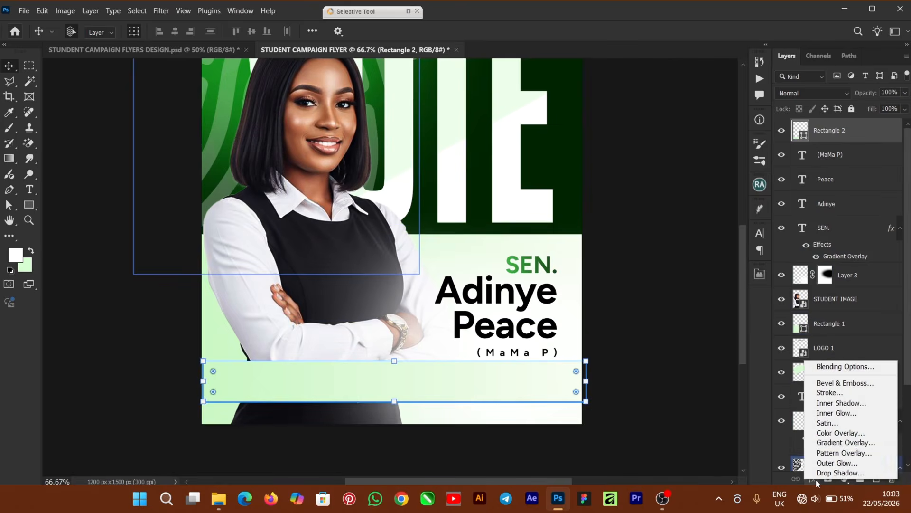
left_click(853, 443)
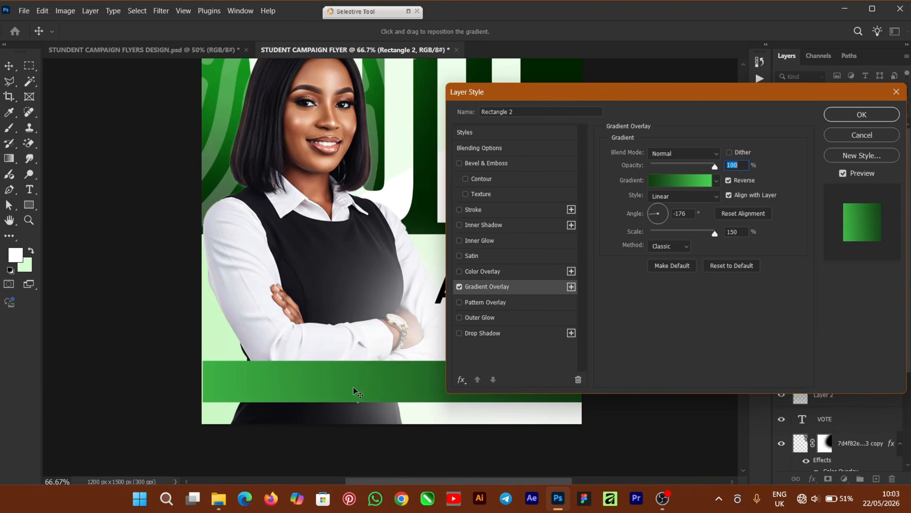
left_click_drag(346, 389, 349, 390)
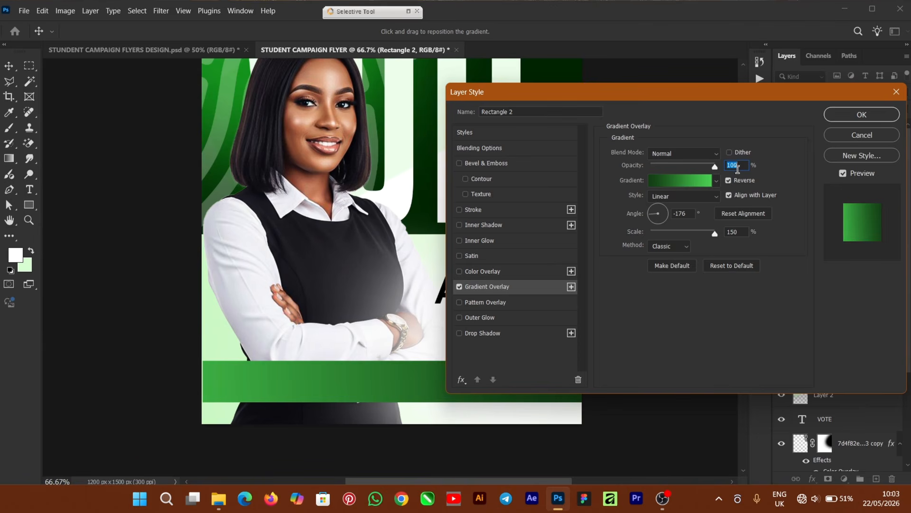
left_click(858, 115)
left_click(833, 119)
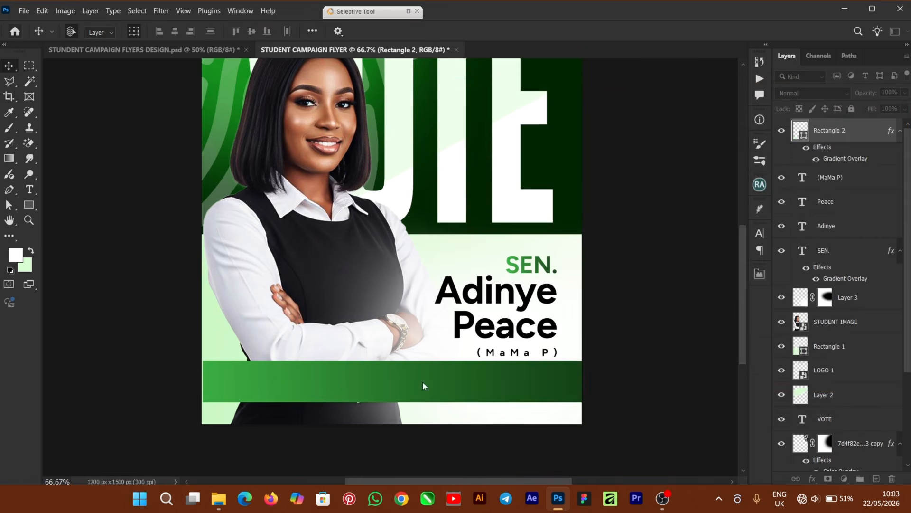
- Stretch the bar's left edge past the flyer edge and nudge it slightly down
left_click(318, 384)
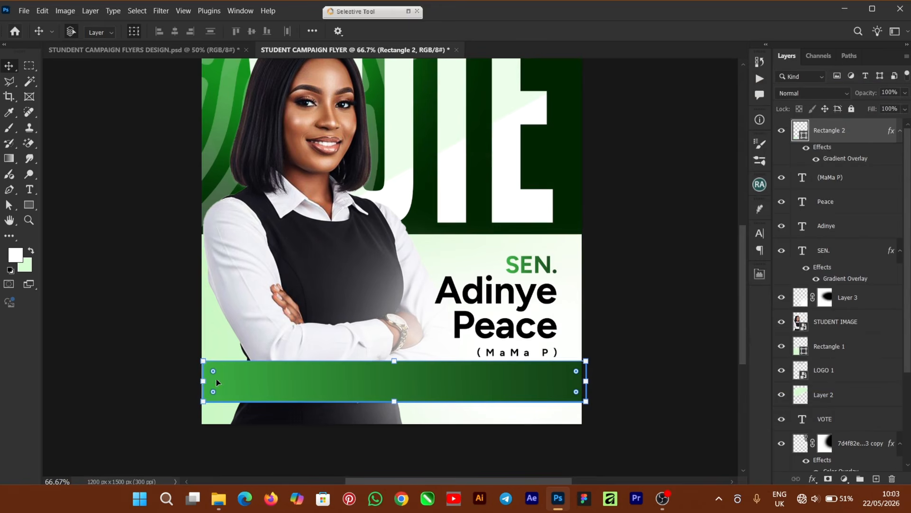
left_click_drag(209, 382, 179, 382)
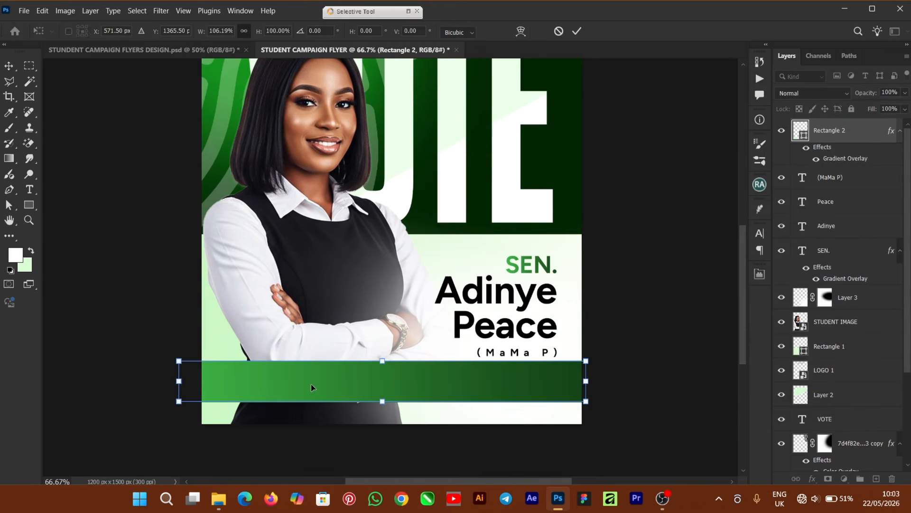
left_click_drag(311, 383, 315, 384)
- Apply the green bar's resize and add a white PEACE text layer on its left end
left_click(576, 31)
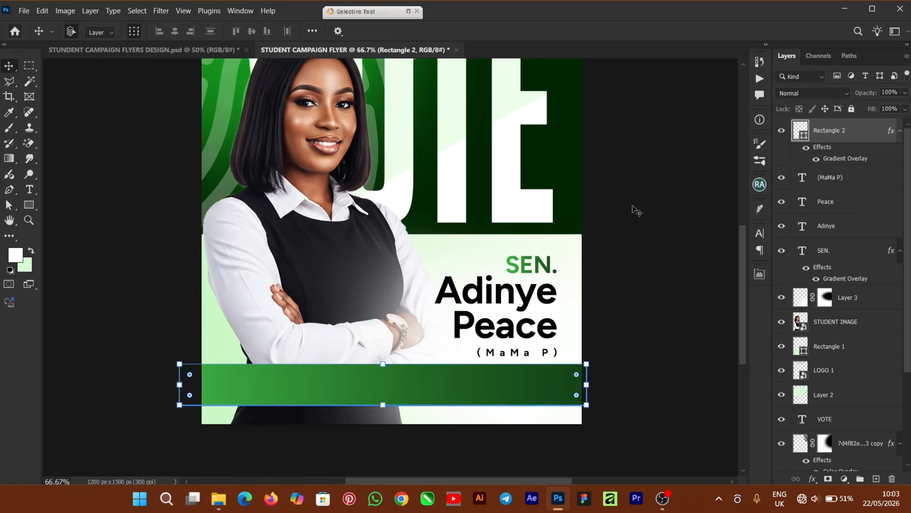
left_click(635, 213)
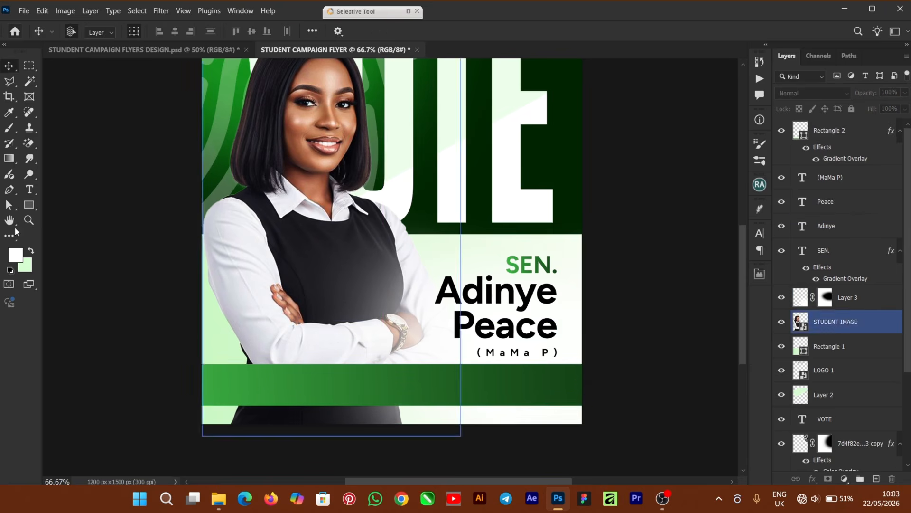
left_click(31, 189)
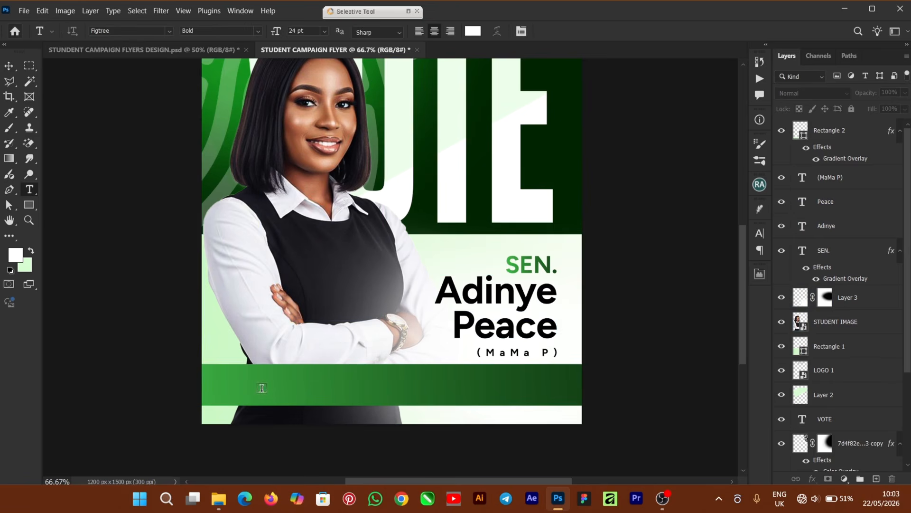
left_click(317, 390)
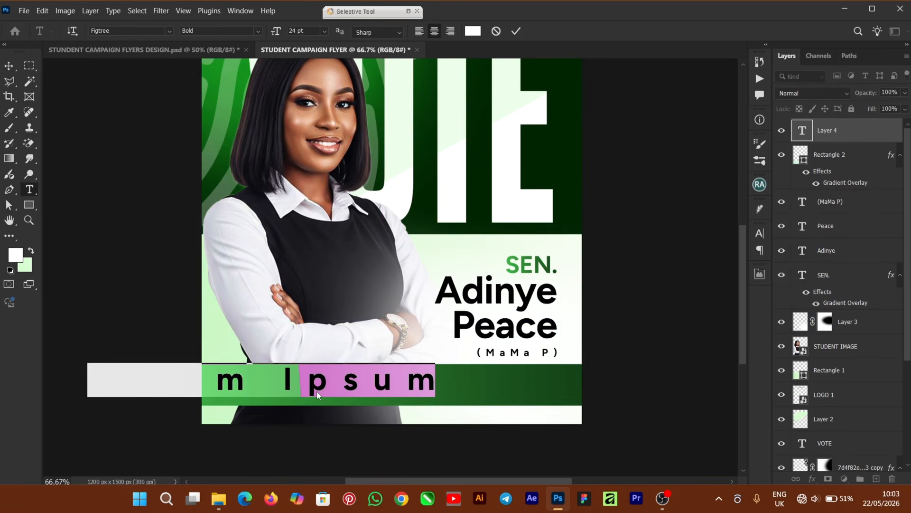
type("PE")
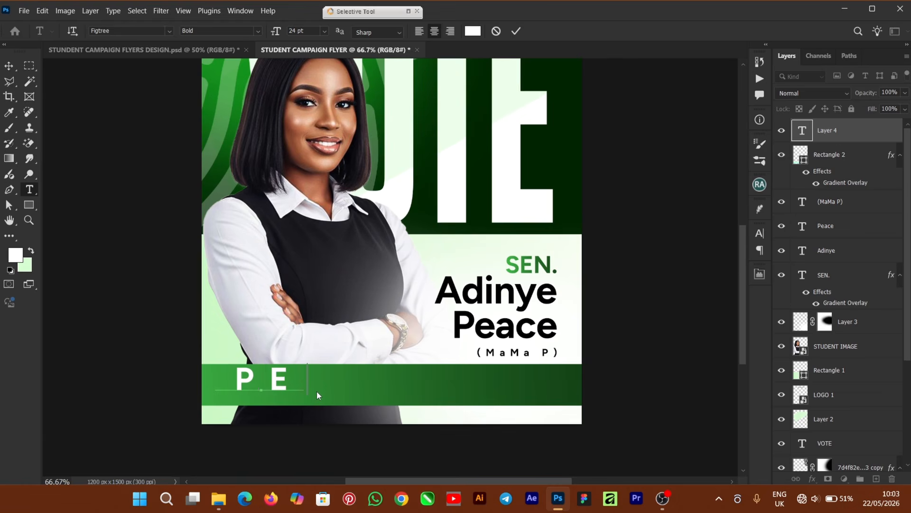
type("ACE")
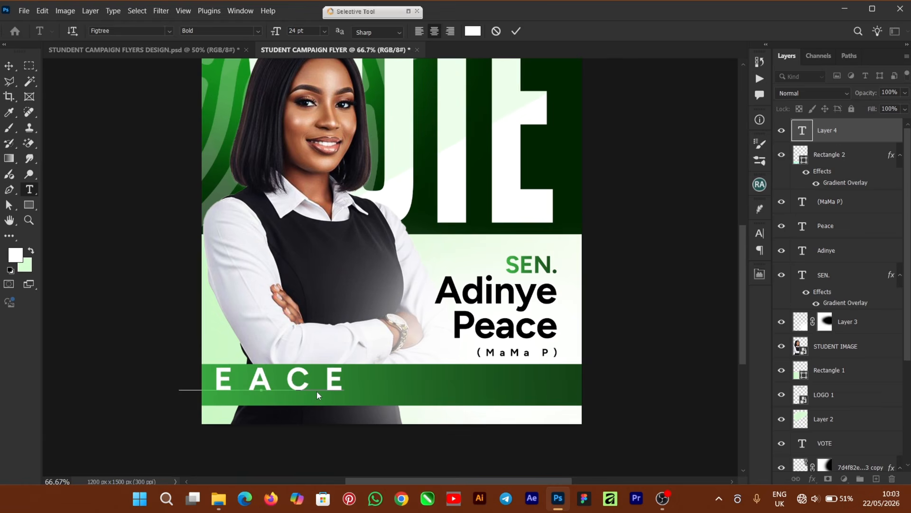
left_click(521, 29)
key("v")
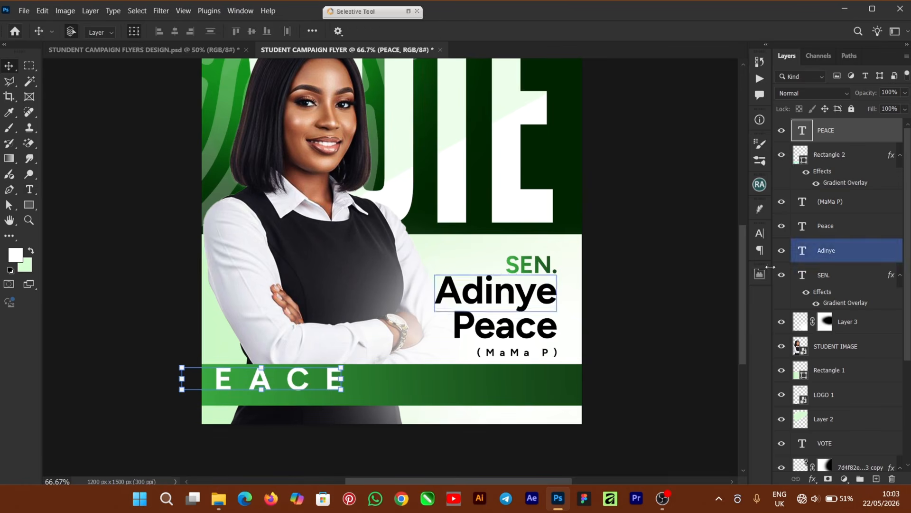
- Set PEACE's letter tracking to 0 in the Character panel
left_click(760, 233)
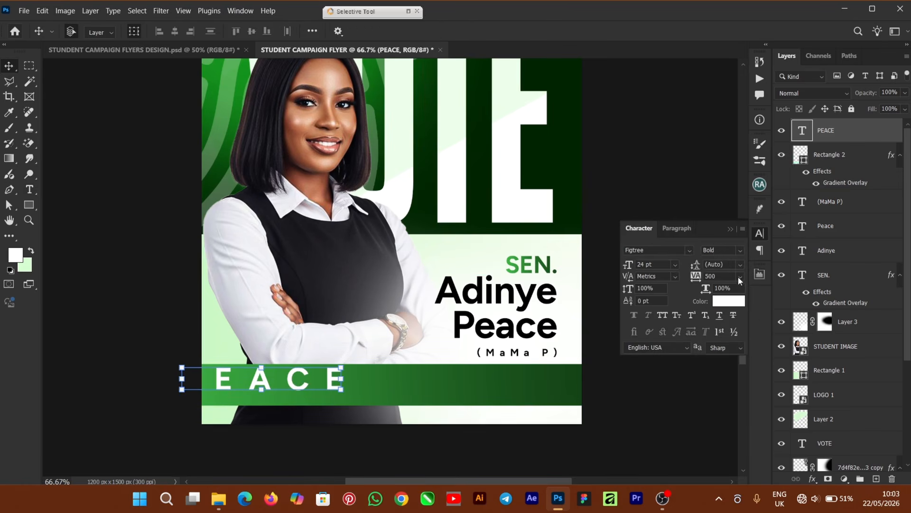
left_click(739, 276)
left_click(733, 353)
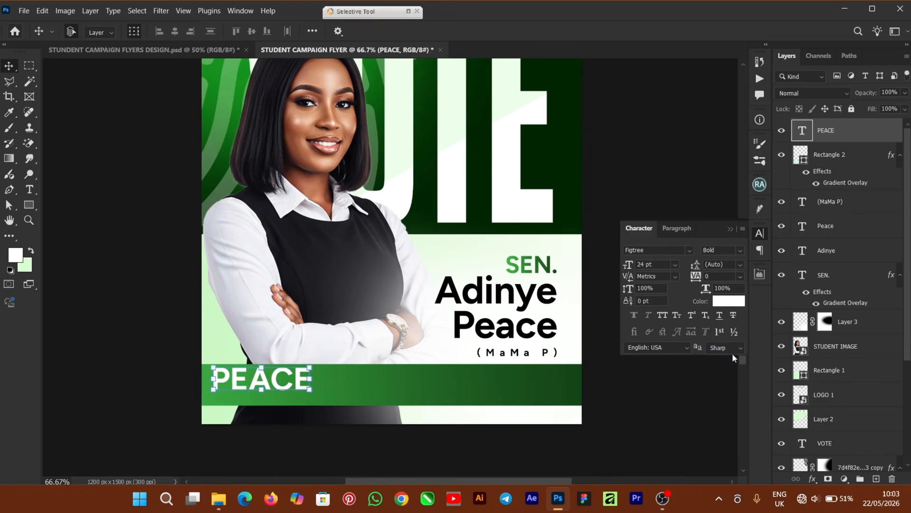
- Enlarge PEACE to about 46 pt and position it on the bar's lower left end
left_click(316, 394)
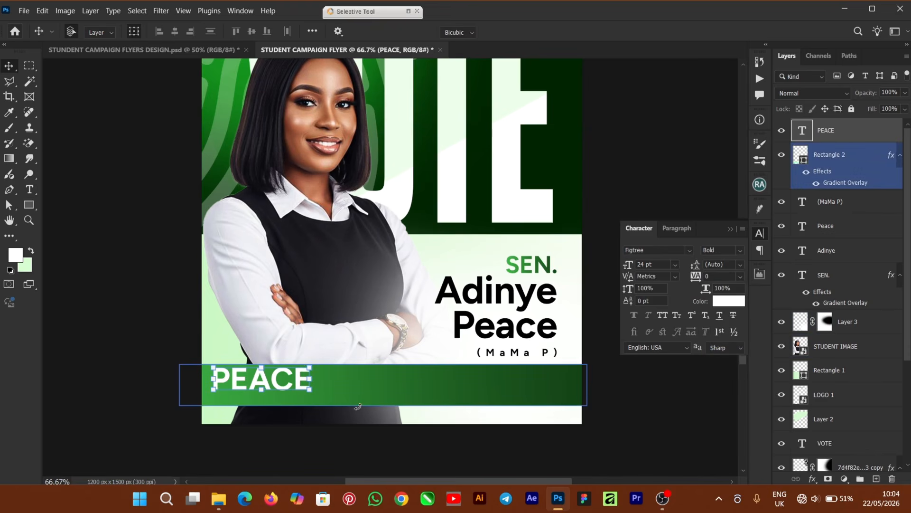
left_click_drag(309, 389, 370, 404)
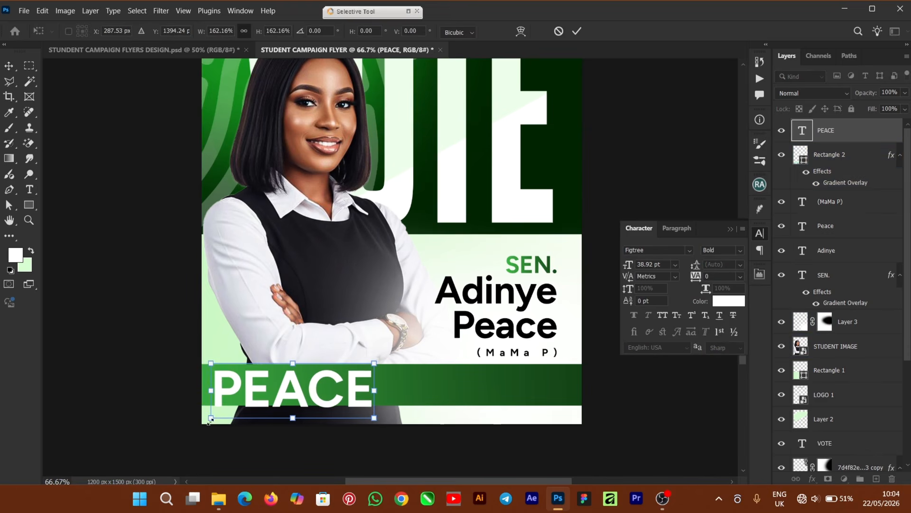
left_click_drag(210, 419, 192, 424)
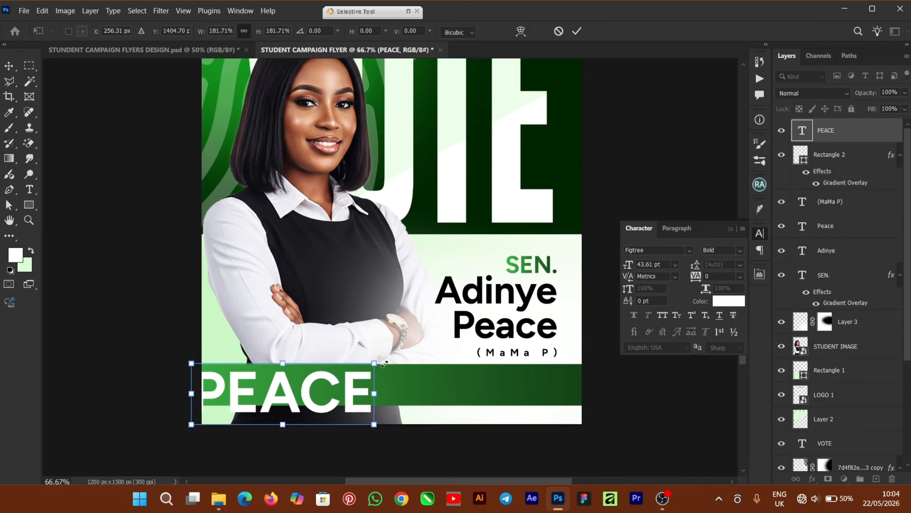
left_click_drag(384, 364, 389, 366)
left_click_drag(305, 395, 307, 398)
left_click(578, 35)
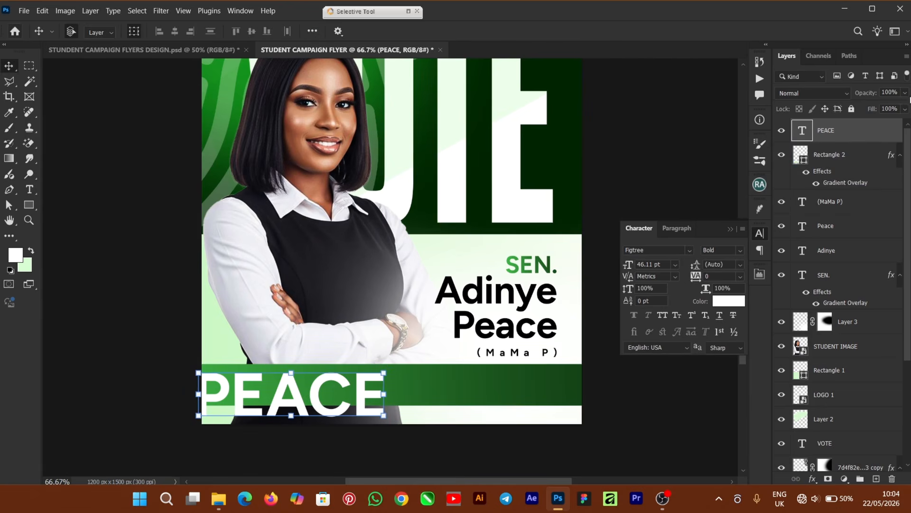
- Set the PEACE layer's fill to 0%
left_click(905, 110)
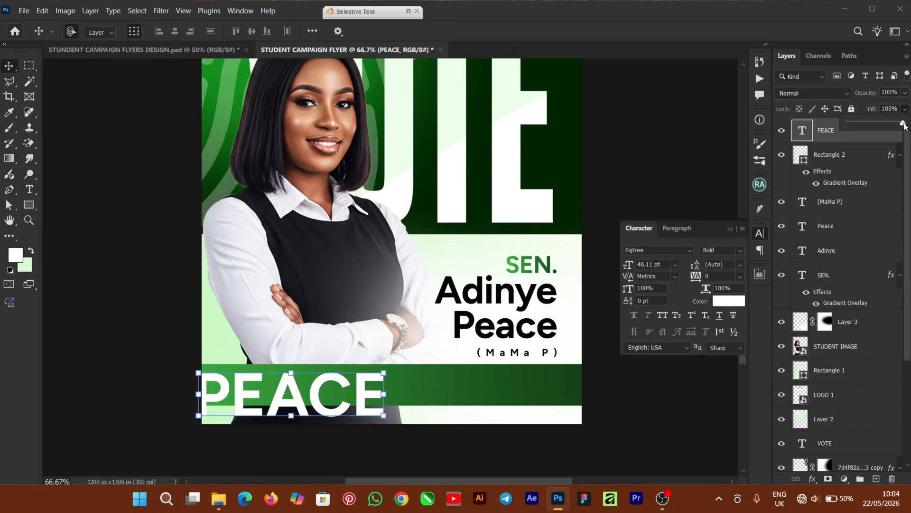
left_click_drag(904, 125, 806, 135)
left_click(814, 480)
- Add a 2 px white outside stroke to PEACE
left_click(814, 480)
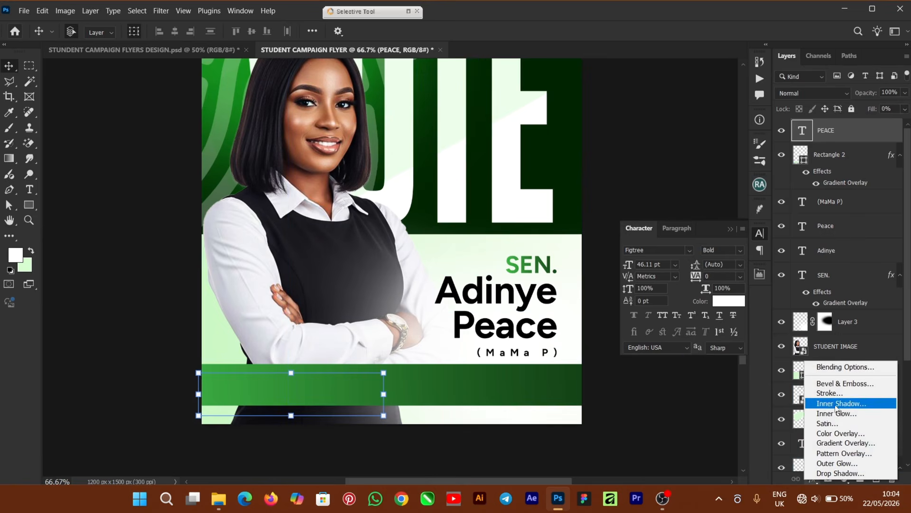
left_click(849, 395)
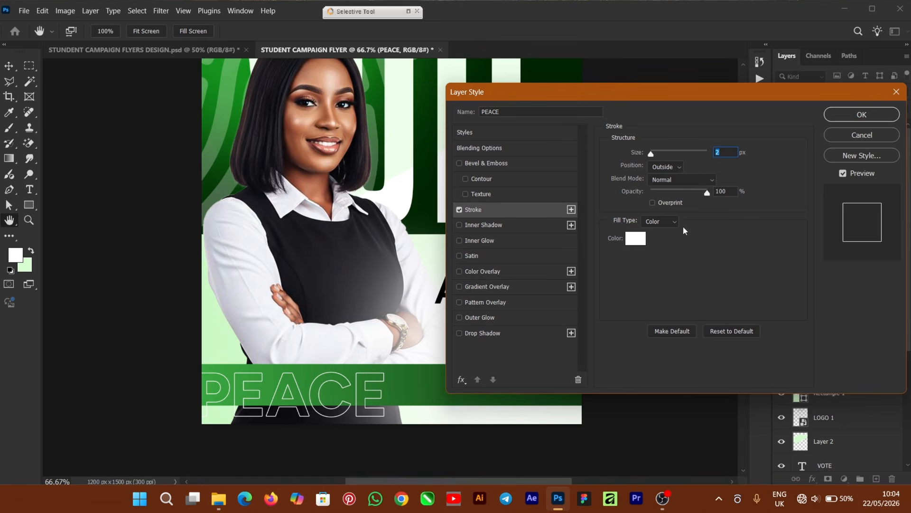
left_click(862, 117)
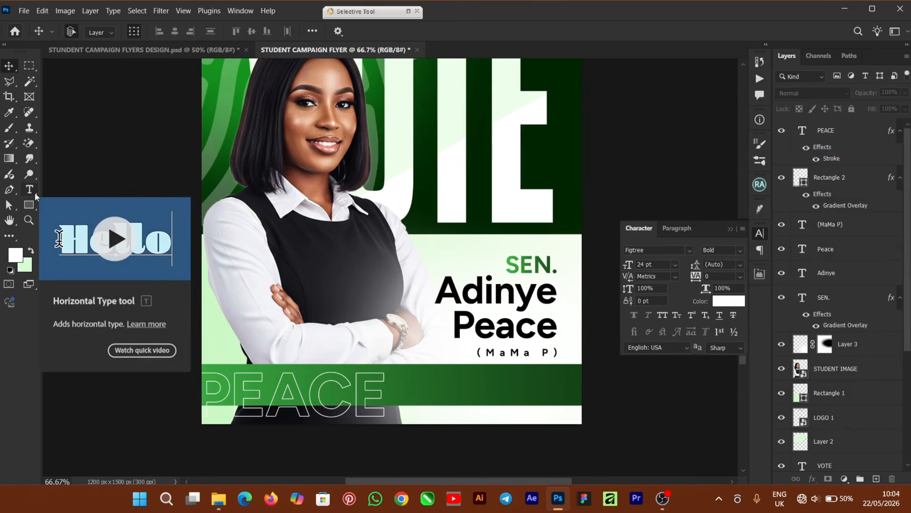
left_click(30, 190)
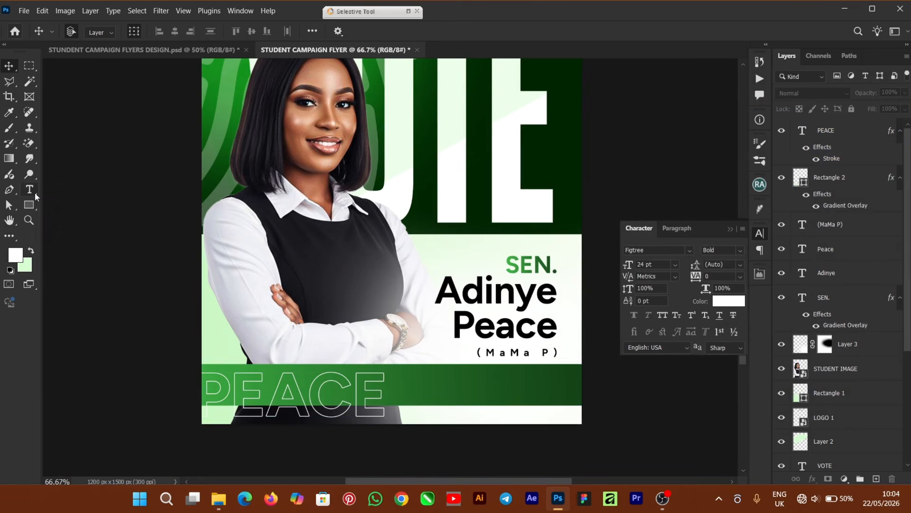
- Type COMEDSSITES as a new white text layer on the flyer
left_click(272, 321)
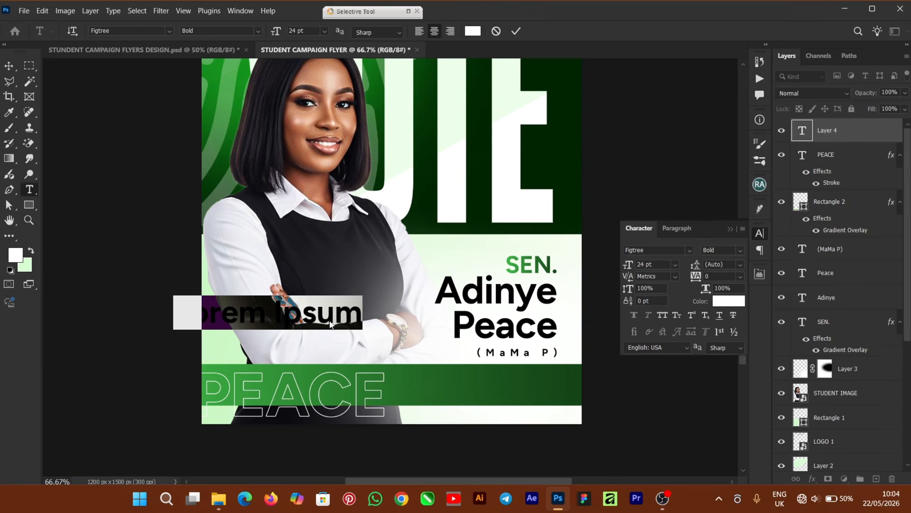
type("C")
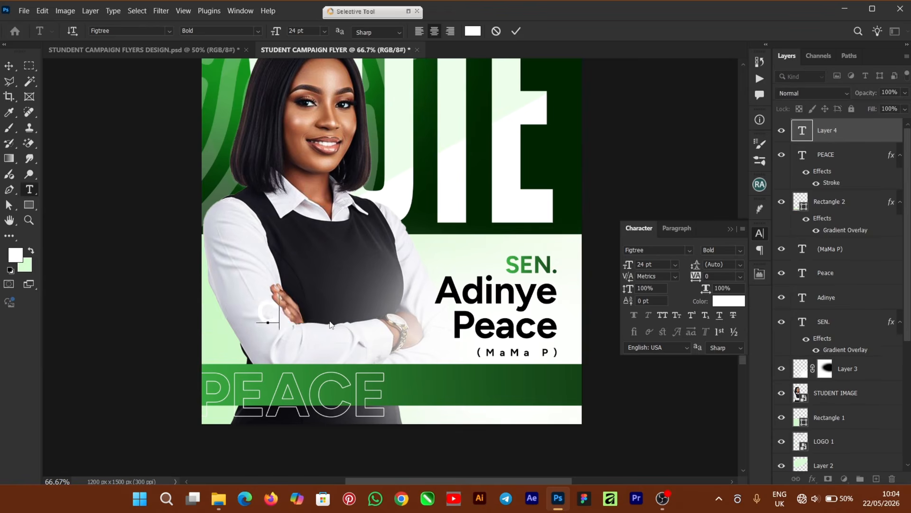
type("OMEDSSITES")
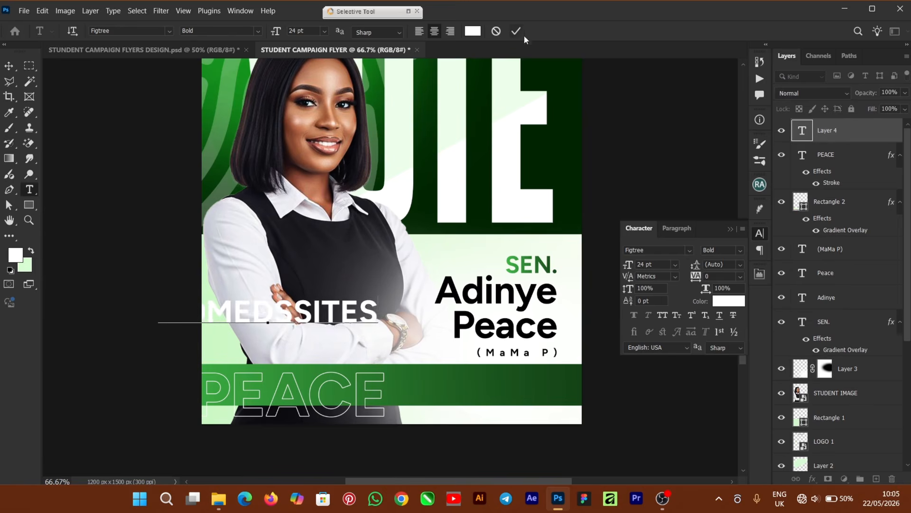
left_click(519, 32)
- Scale COMEDSSITES to about 48% and move it onto the green bar over PEACE
key("v")
left_click_drag(339, 325, 362, 341)
left_click_drag(402, 313, 288, 329)
left_click_drag(246, 337, 283, 386)
left_click(577, 32)
key("ctrl+t")
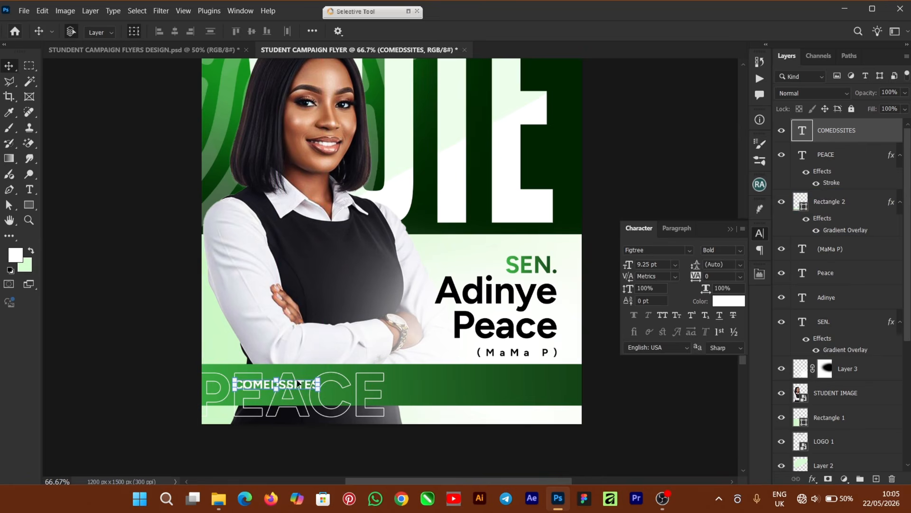
- Set COMEDSSITES to the SemiBold font style
left_click(738, 254)
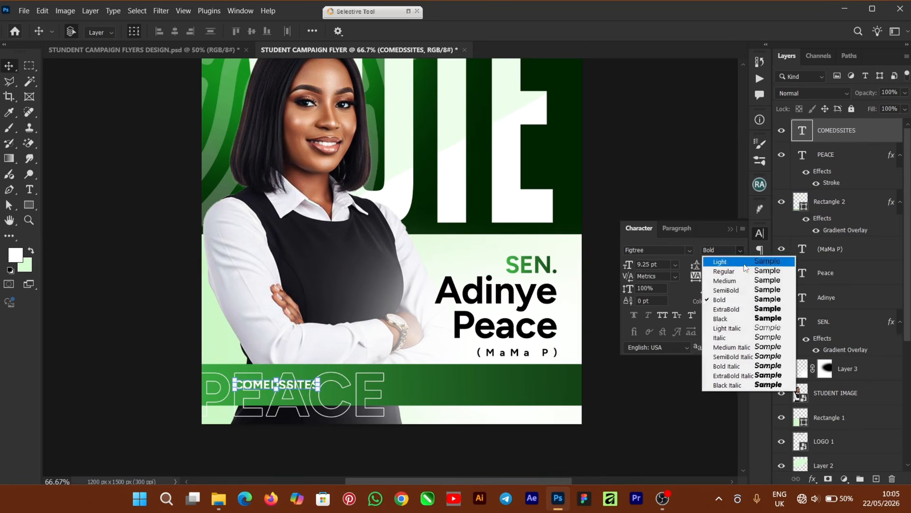
left_click(751, 291)
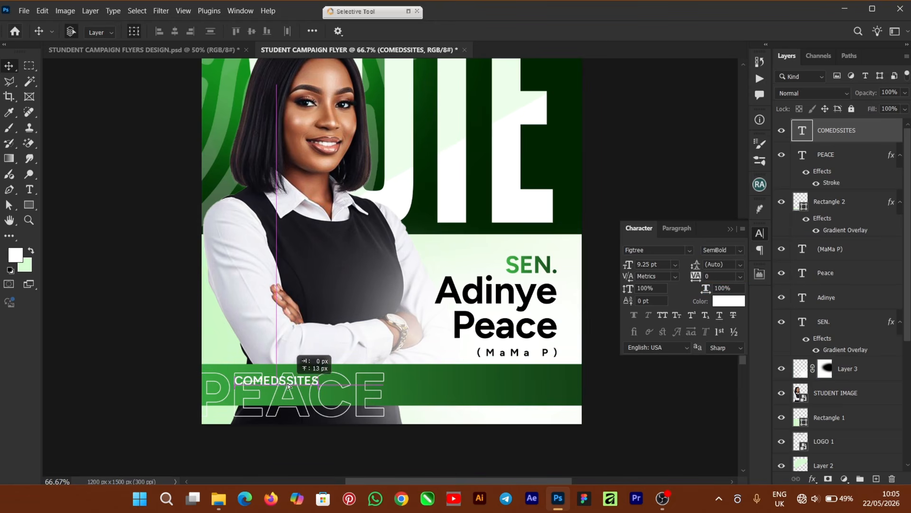
left_click(669, 124)
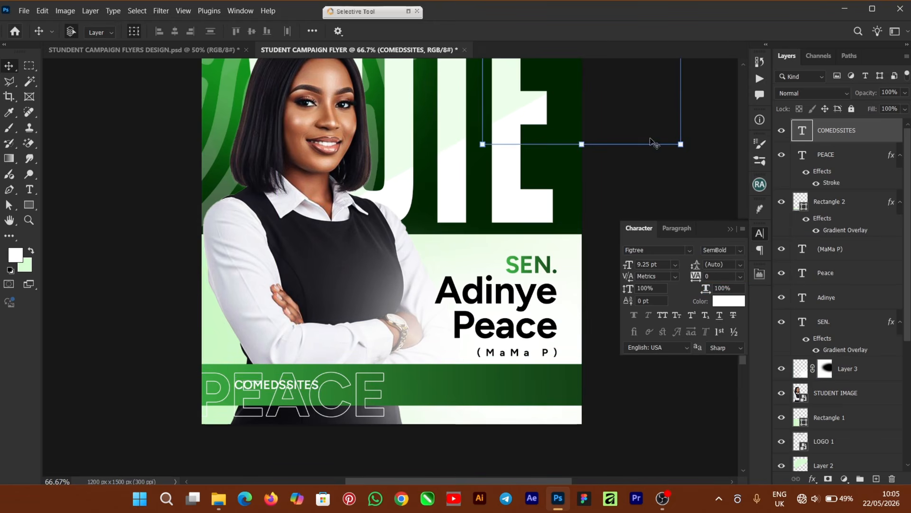
left_click(144, 50)
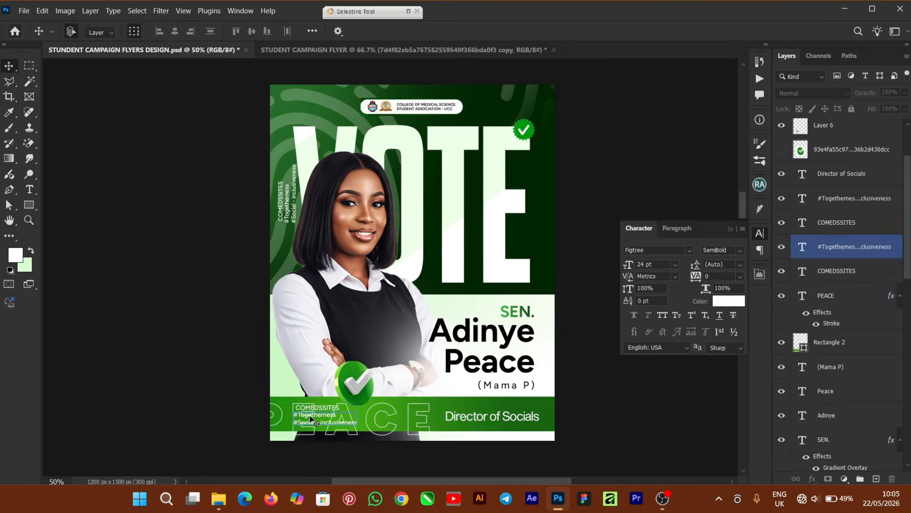
- Paste the hashtag text from the design file into the flyer, below COMEDSSITES
left_click(311, 421)
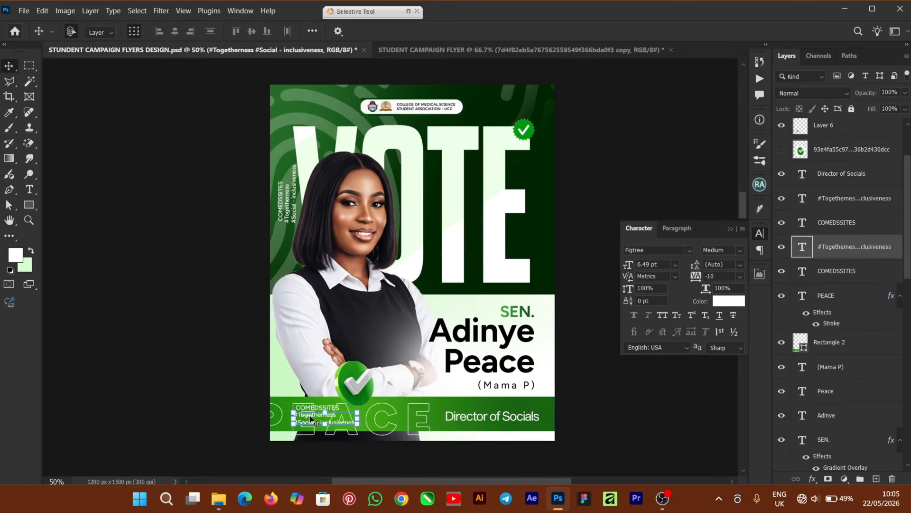
left_click(434, 50)
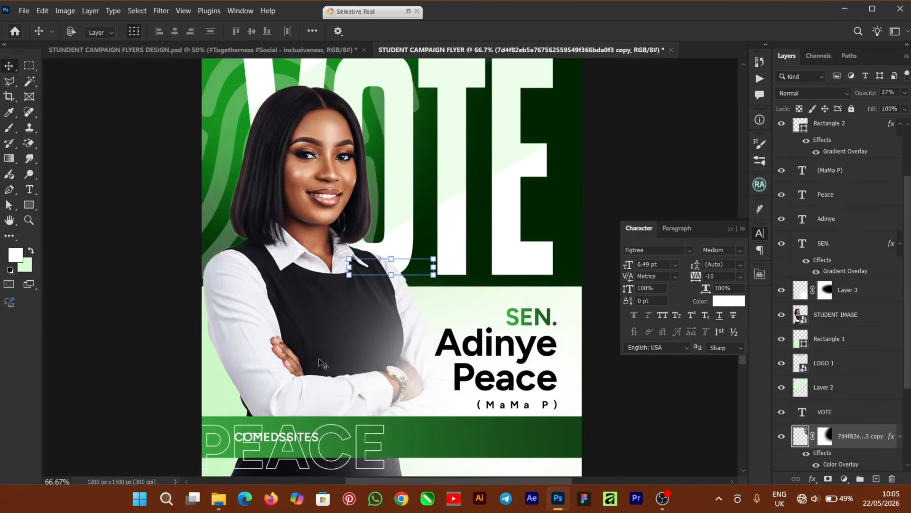
key("ctrl+v")
key("ctrl+shift+]")
left_click_drag(372, 264, 261, 452)
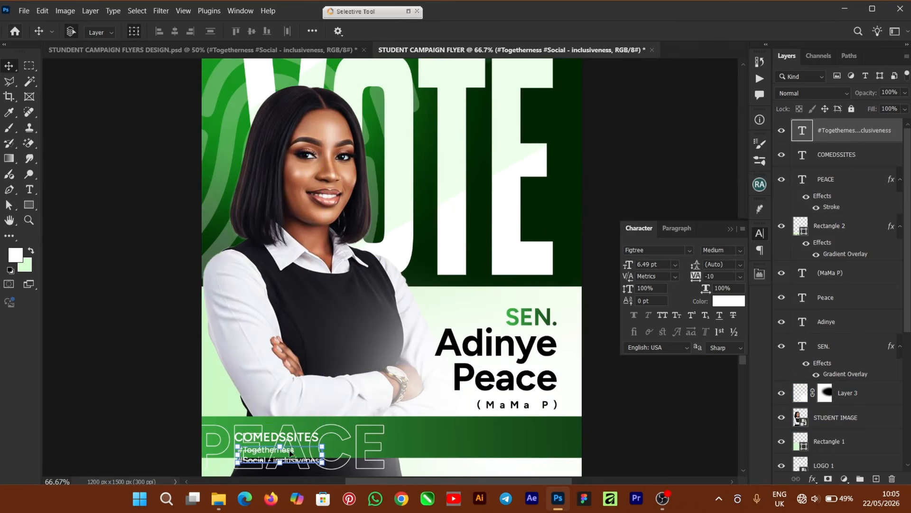
- Left-align the hashtags with COMEDSSITES and nudge them up slightly
left_click(863, 152, "ctrl")
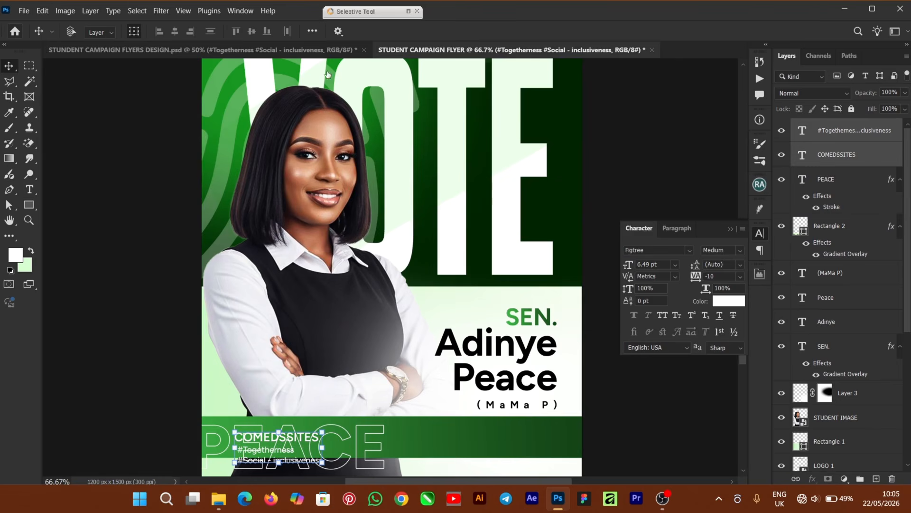
left_click(158, 33)
left_click(614, 189)
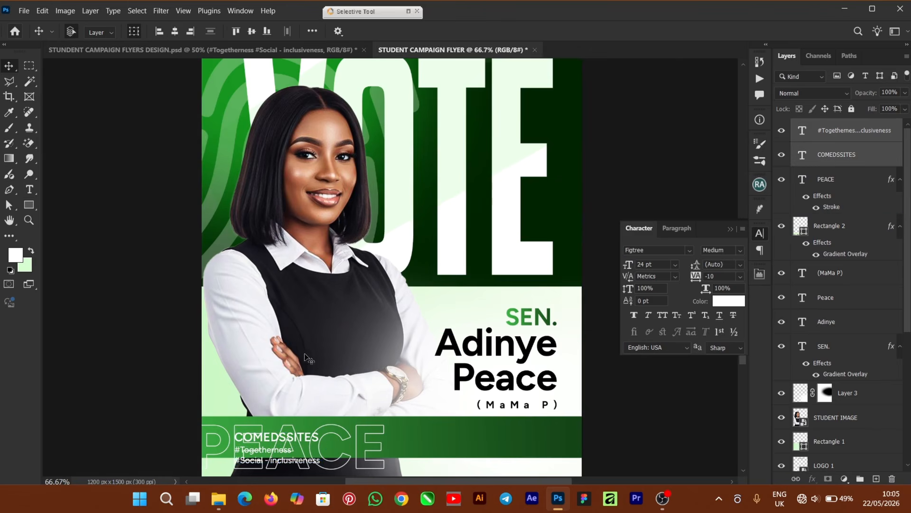
left_click(280, 450, "ctrl")
left_click(283, 448, "ctrl")
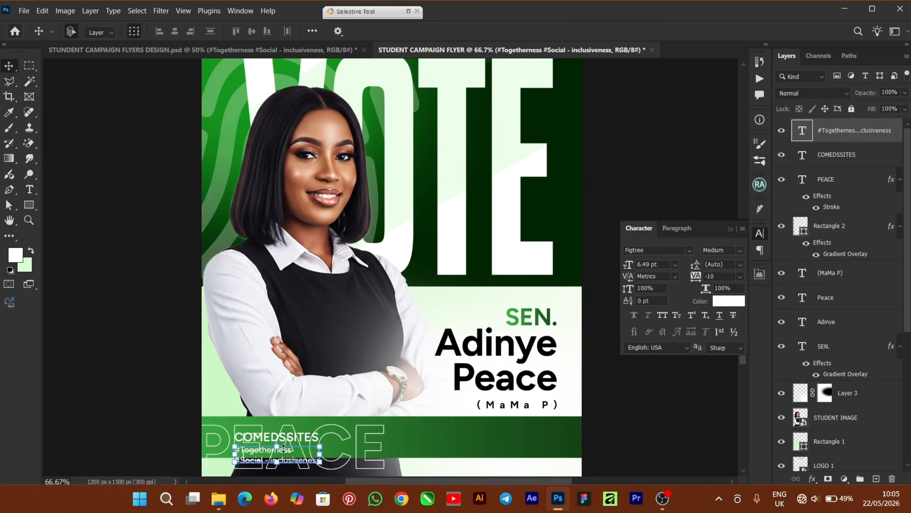
key("Up")
key("Up")
key("Up")
key("Up")
key("Up")
key("Up")
key("Up")
key("Up")
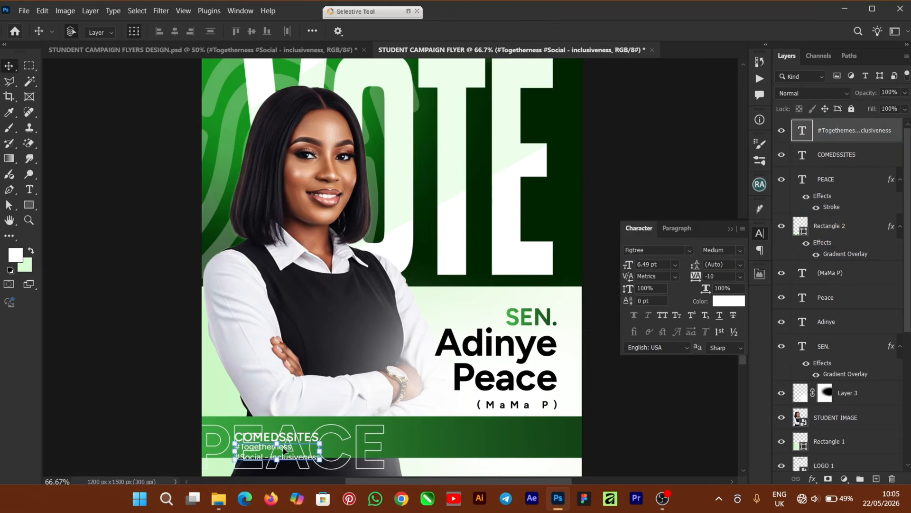
left_click(871, 161, "ctrl")
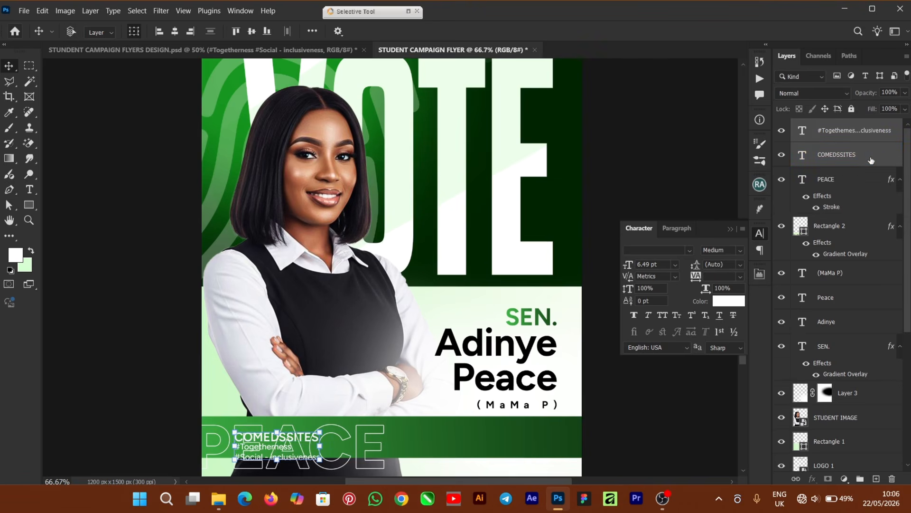
- Duplicate the COMEDSSITES and hashtag layers and rotate the copy 90° counter-clockwise
key("ctrl+j")
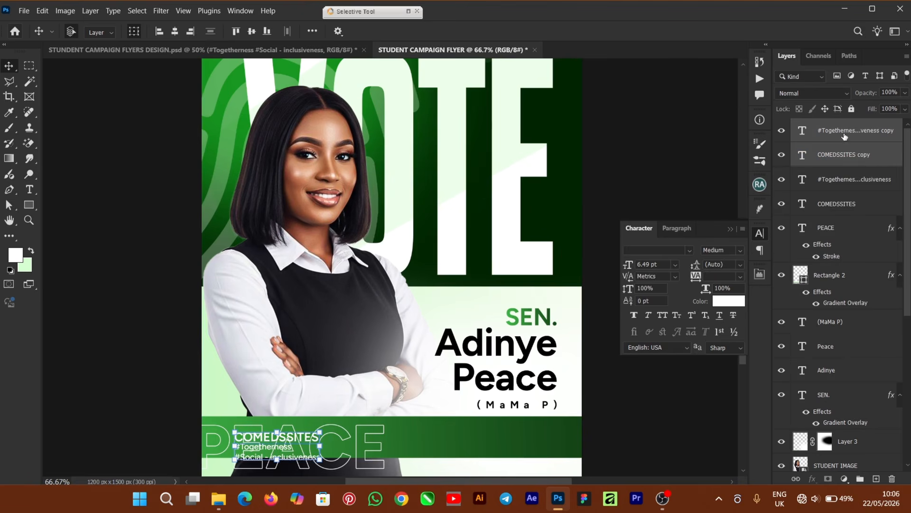
key("ctrl+t")
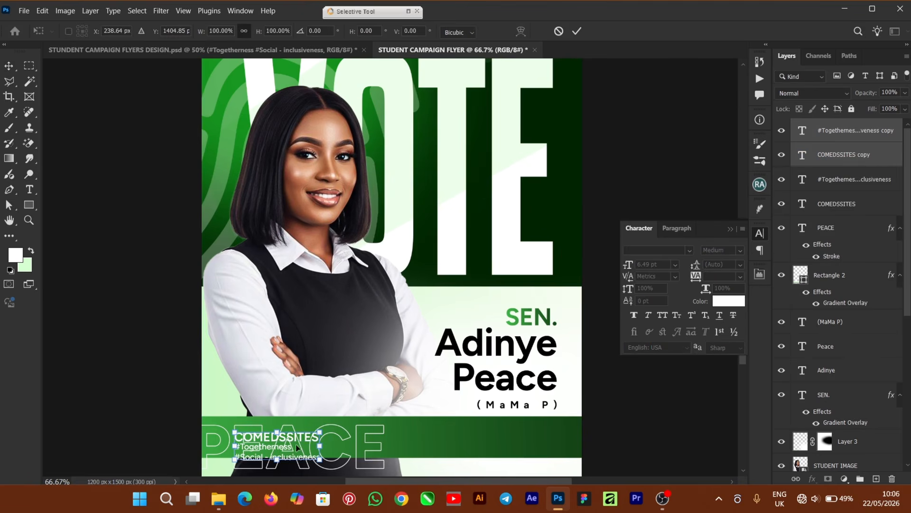
left_click_drag(295, 445, 337, 194)
right_click(346, 186)
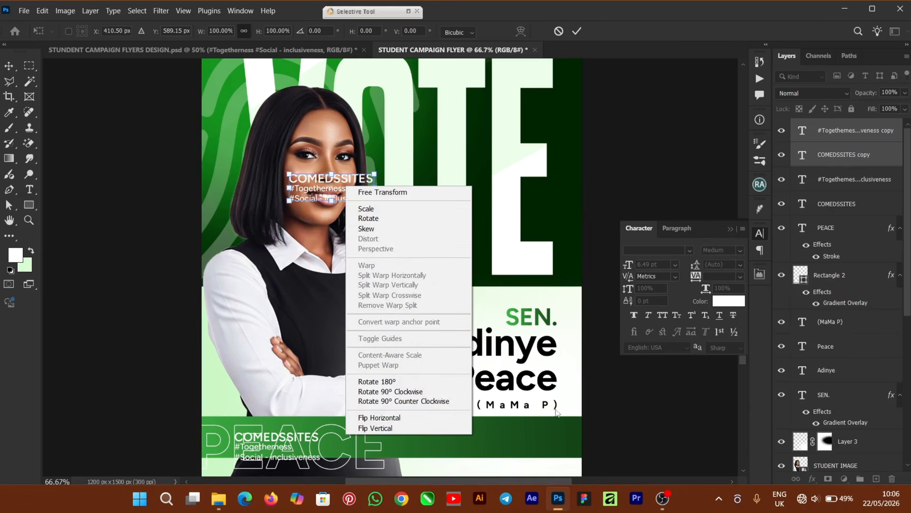
left_click(414, 403)
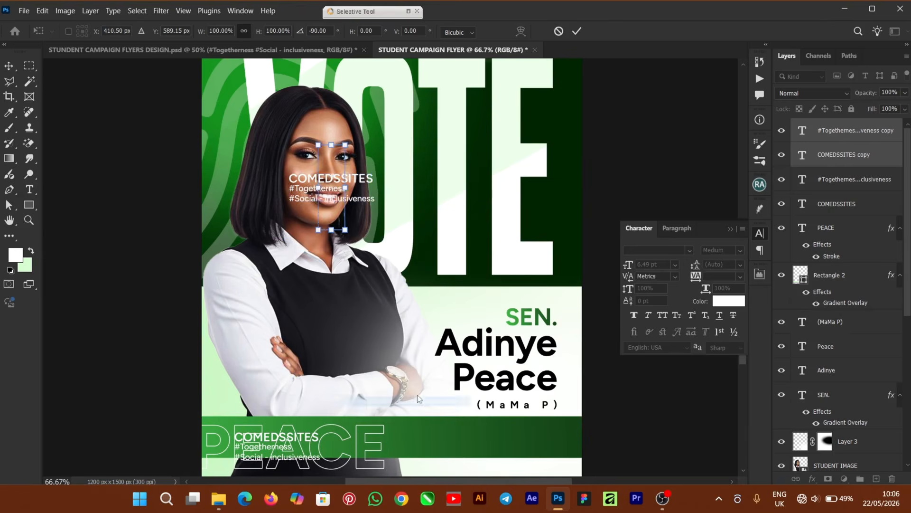
- Shrink the rotated copy to about 72% and place it along the flyer's top-left edge
left_click_drag(351, 143, 337, 169)
left_click_drag(326, 207, 246, 155)
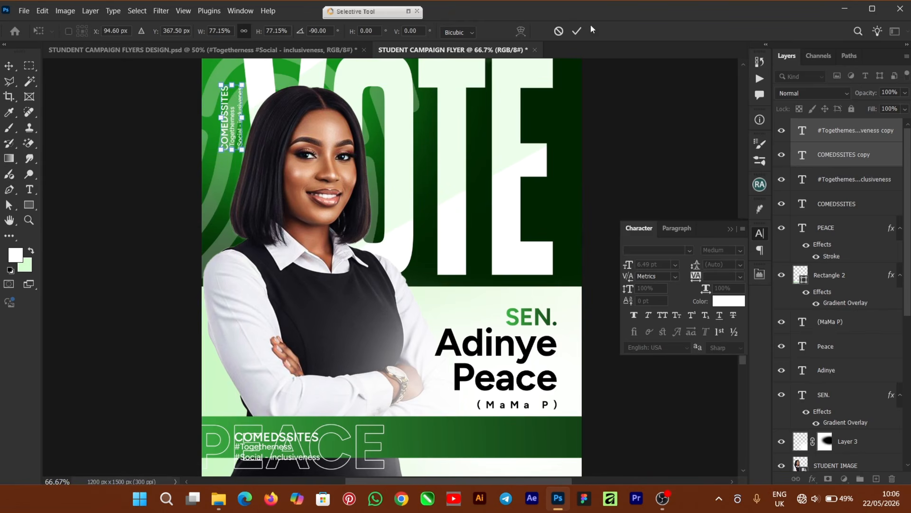
key("Return")
key("ctrl+minus")
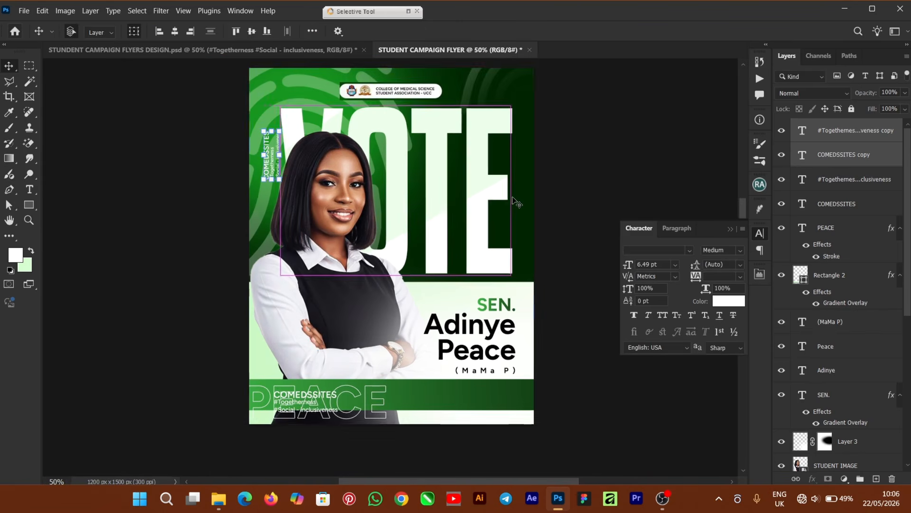
left_click(515, 201)
left_click(607, 389)
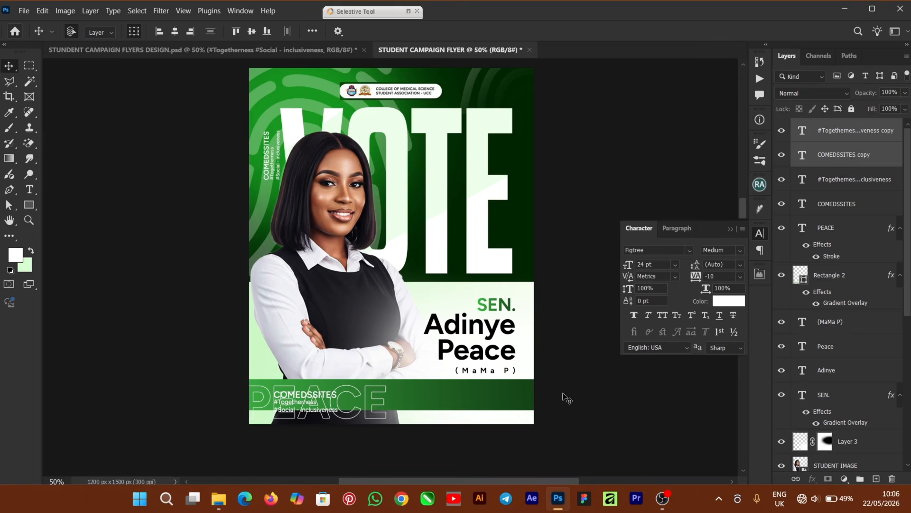
left_click(444, 387)
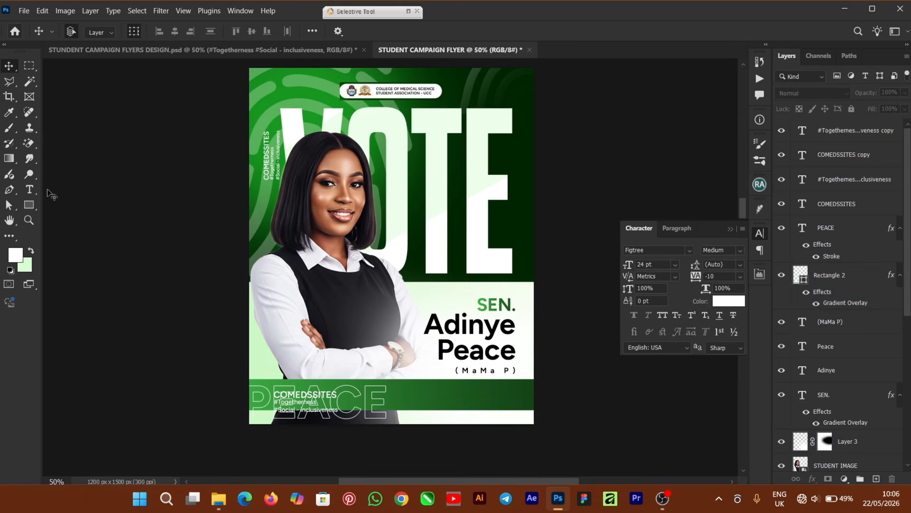
left_click(32, 189)
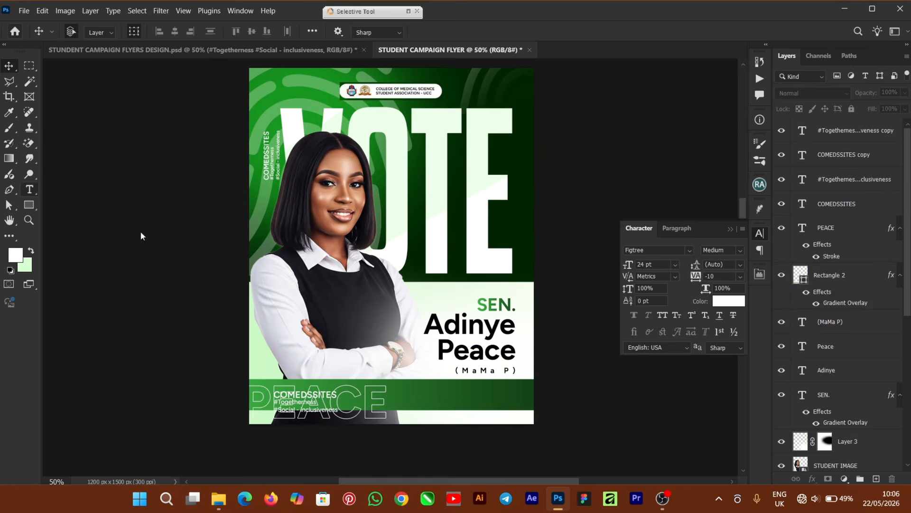
- Type 'Director of Socials' as a new text layer on the green bar
left_click(430, 394)
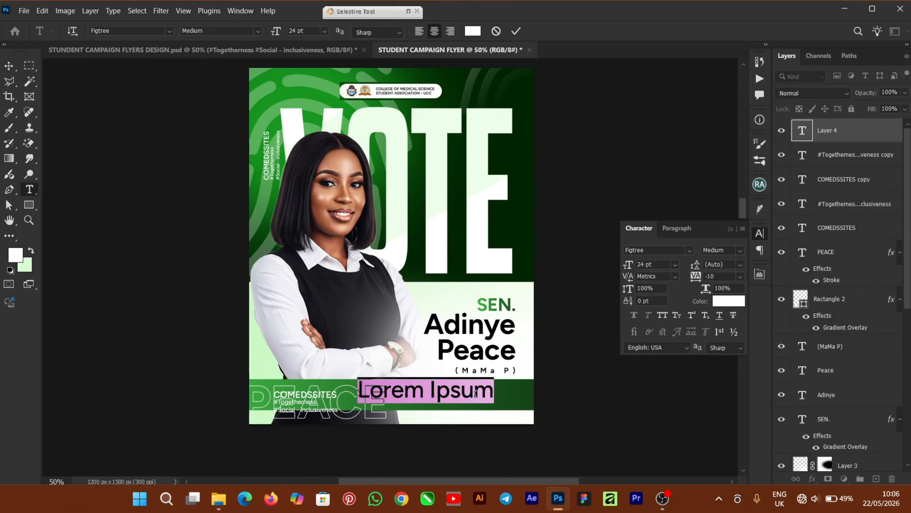
type("Director of So")
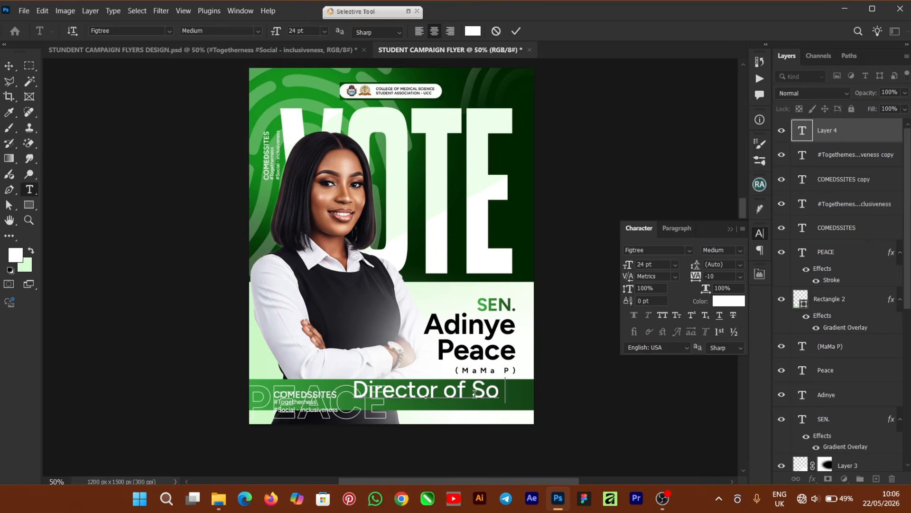
type("cials")
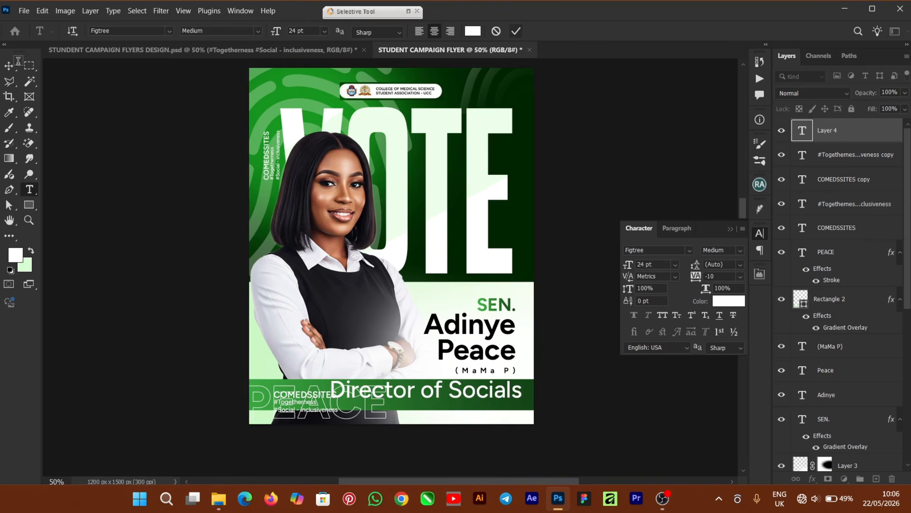
left_click(9, 66)
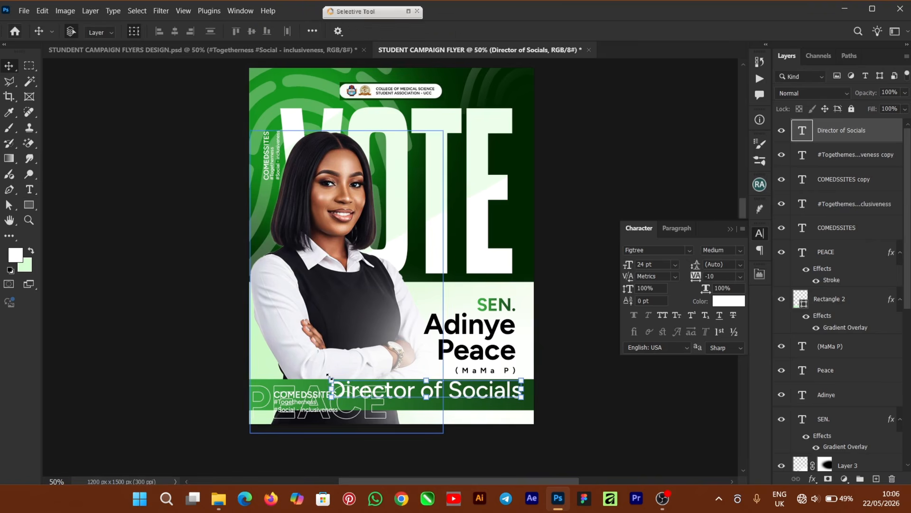
- Scale Director of Socials to about 57% and fit it on the bar's right side
key("ctrl+t")
left_click_drag(331, 381, 414, 391)
left_click_drag(521, 384, 524, 365)
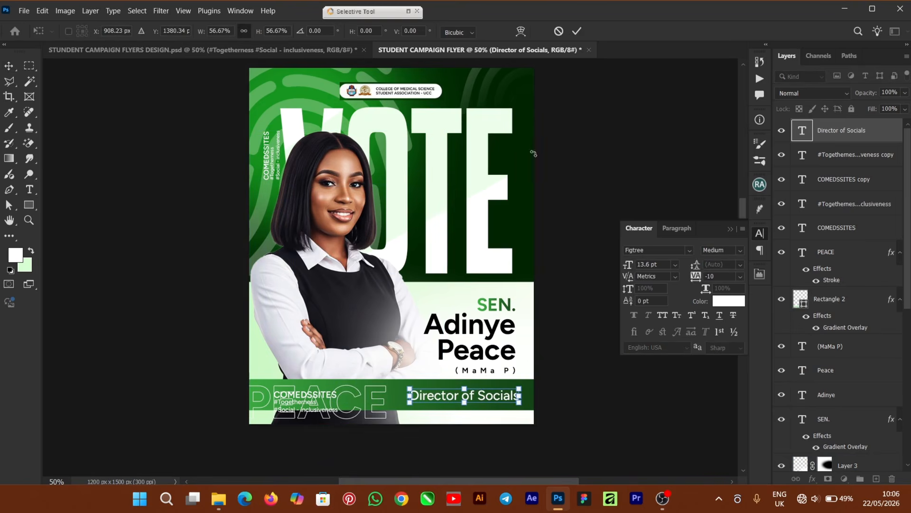
left_click(577, 33)
left_click(616, 399)
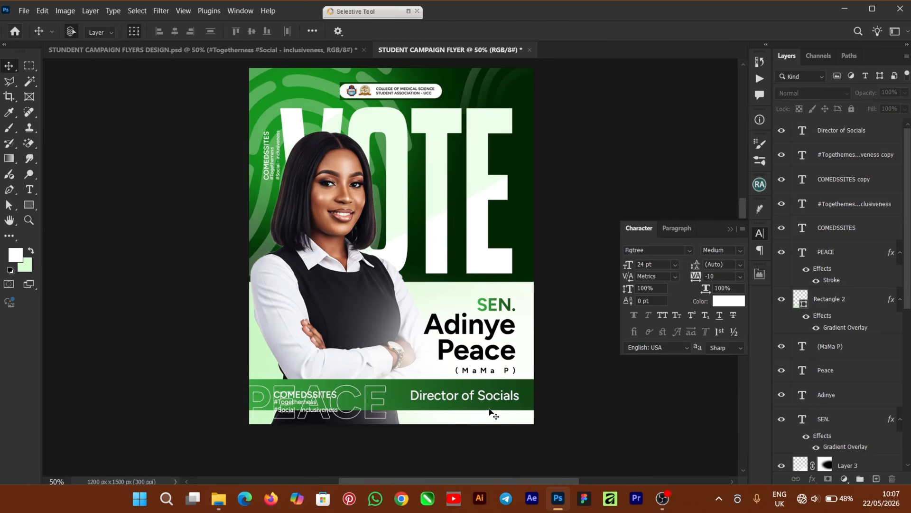
left_click(489, 409)
- Drag the green checkmark PNG from STUDENT CAMPAIGN RESOURCES onto the flyer canvas
left_click(564, 408)
left_click(219, 498)
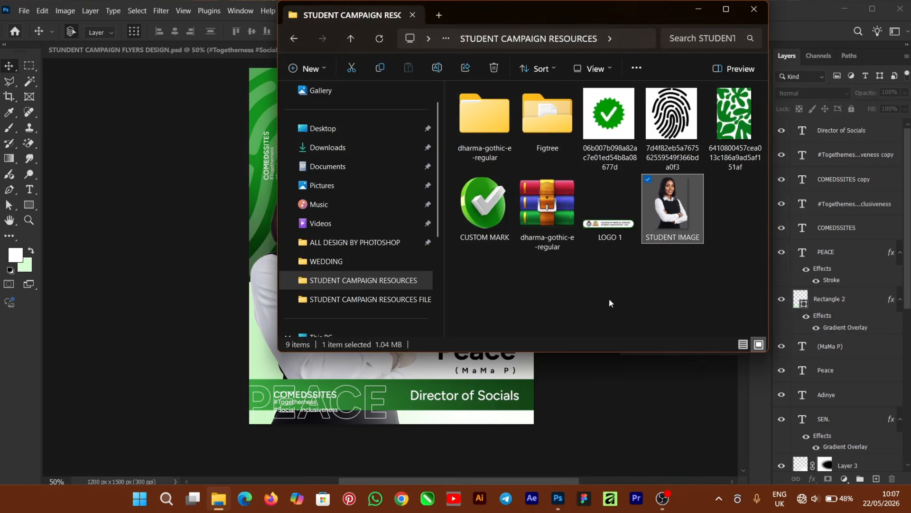
left_click_drag(613, 130, 188, 325)
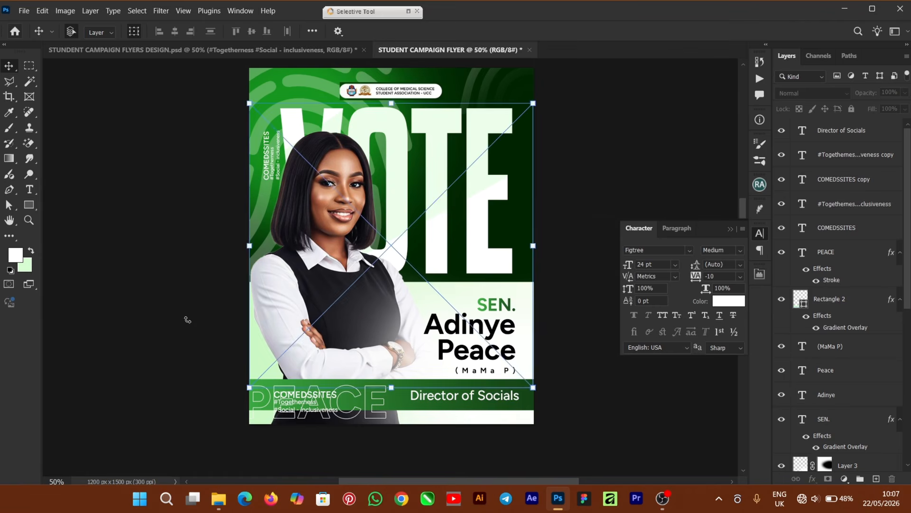
- Place and rasterize the check badge, then erase its white background with the Magic Eraser
left_click(585, 31)
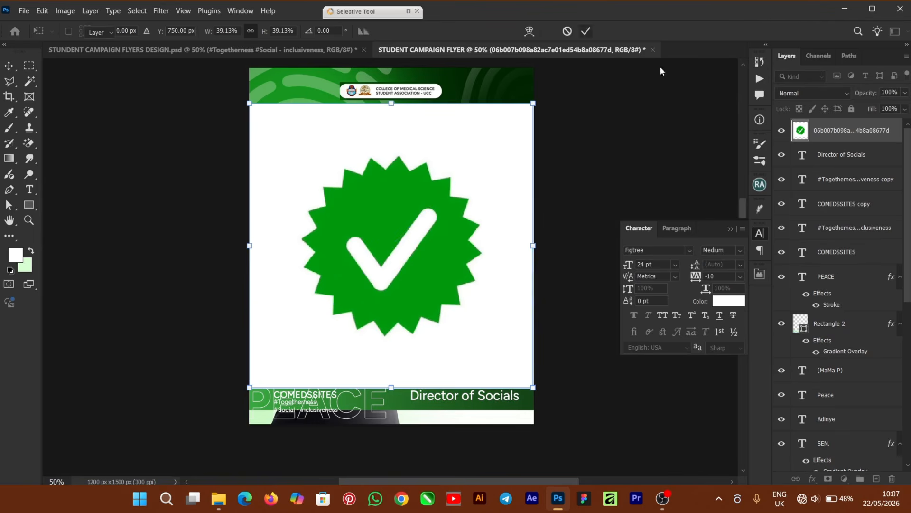
right_click(845, 130)
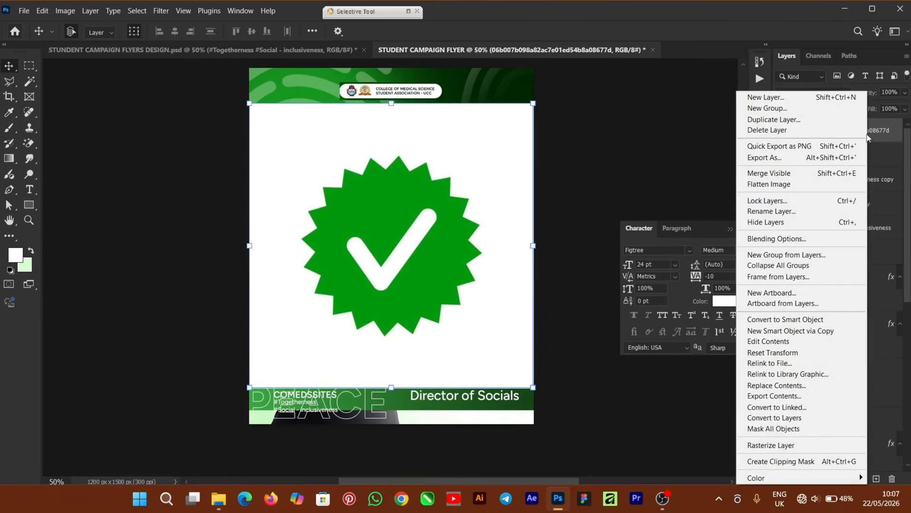
left_click(781, 446)
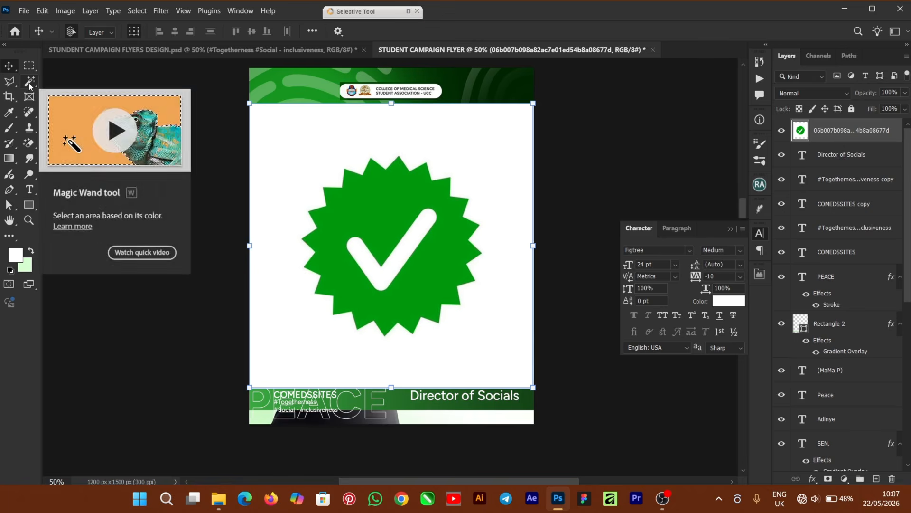
left_click(29, 144)
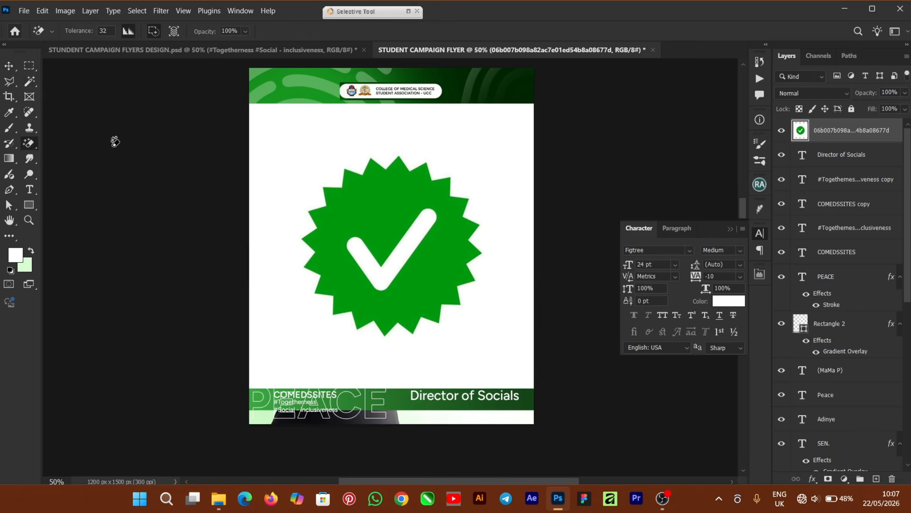
left_click(329, 138)
left_click(8, 66)
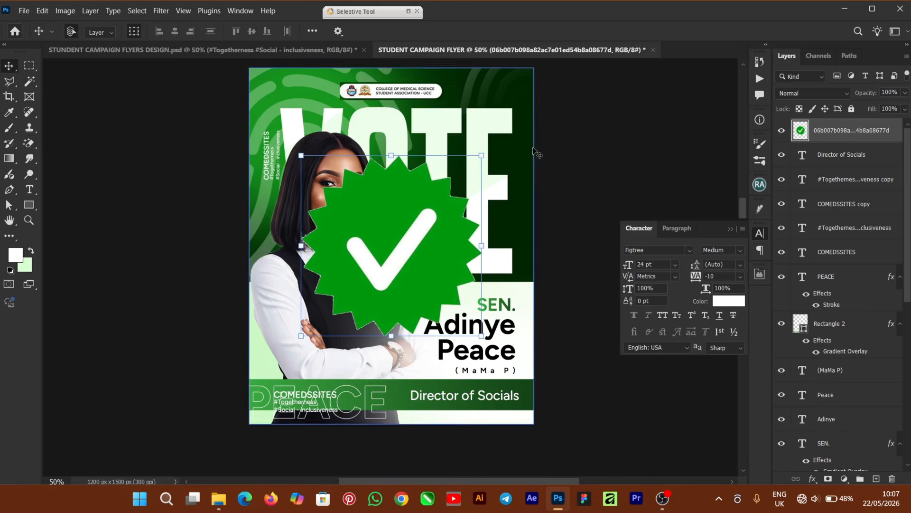
- Shrink the check badge and set it at the top-right corner of VOTE's E
left_click_drag(481, 154, 333, 305)
key("ctrl+plus")
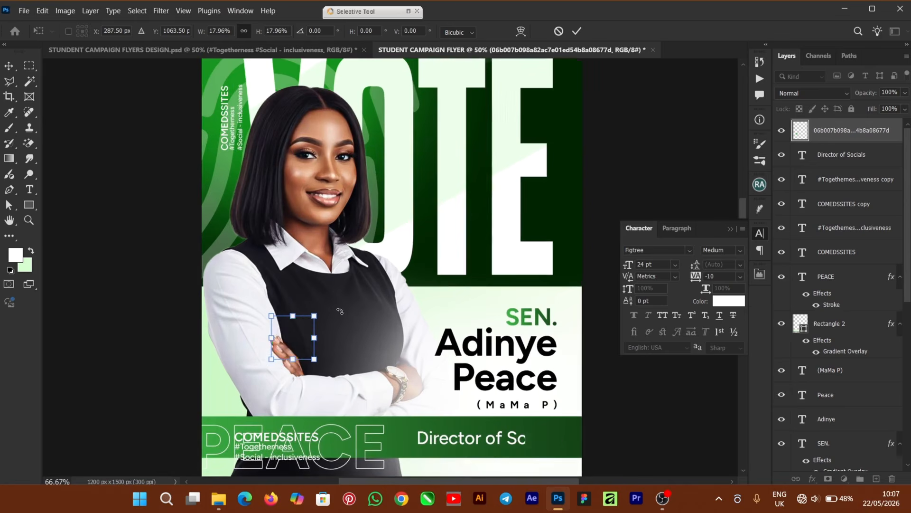
left_click_drag(294, 345, 531, 81)
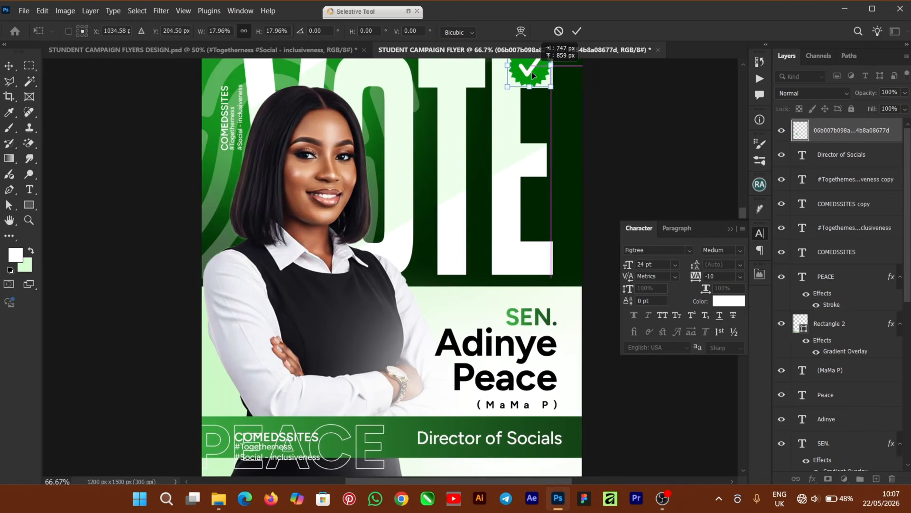
left_click(731, 230)
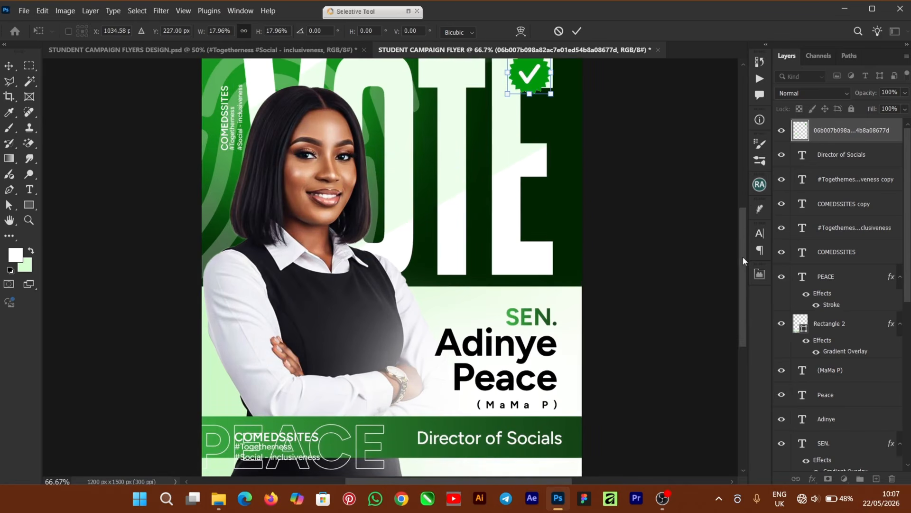
left_click_drag(743, 260, 736, 214)
mouse_move(550, 186)
left_mouse_down()
mouse_move(534, 203)
mouse_move(567, 174)
mouse_move(552, 196)
left_mouse_up()
left_click(580, 33)
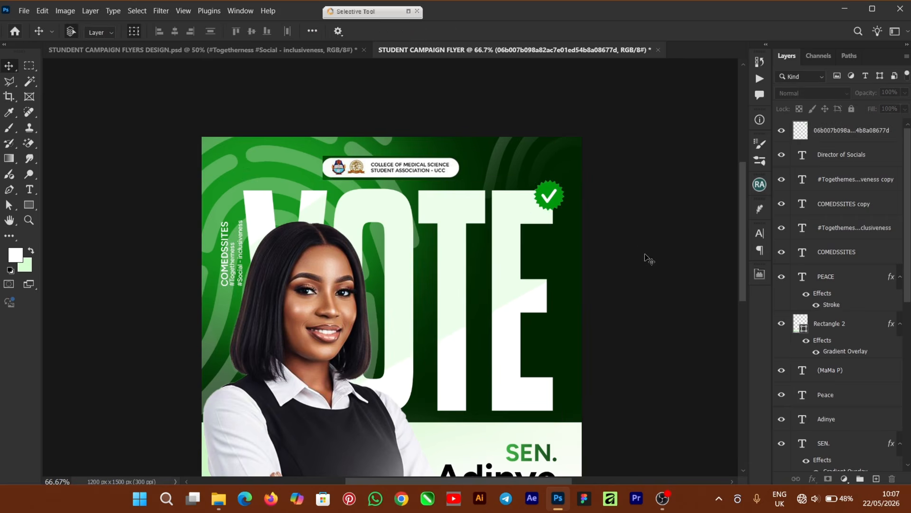
- Drag the CUSTOM MARK image from the resources folder into the flyer
key("ctrl+minus")
key("ctrl+minus")
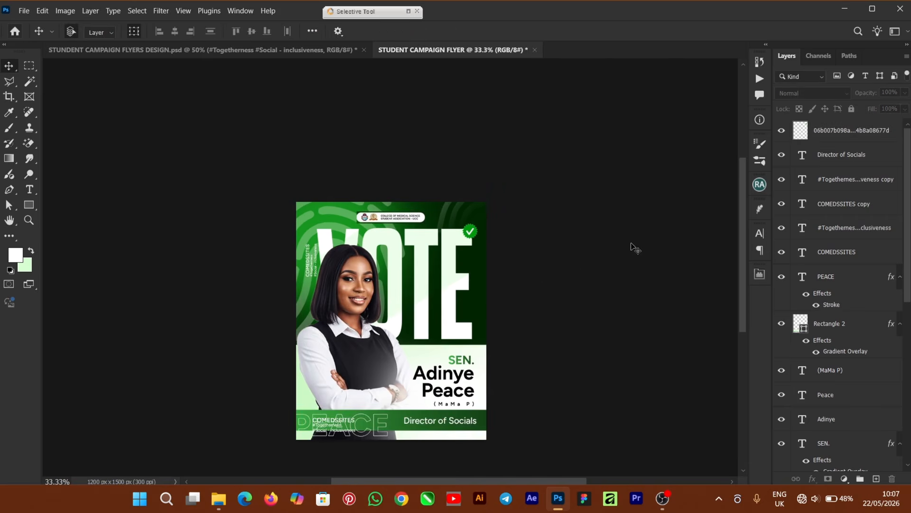
left_click_drag(740, 230, 740, 244)
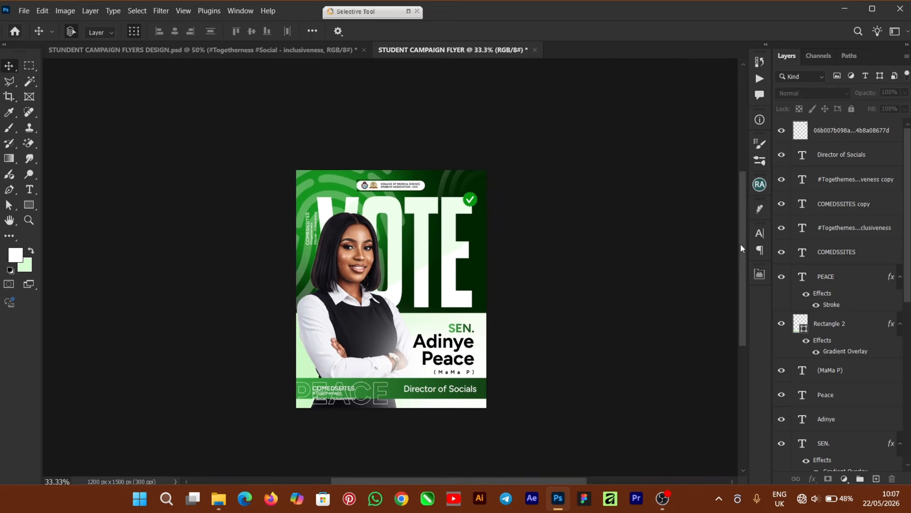
left_click(219, 499)
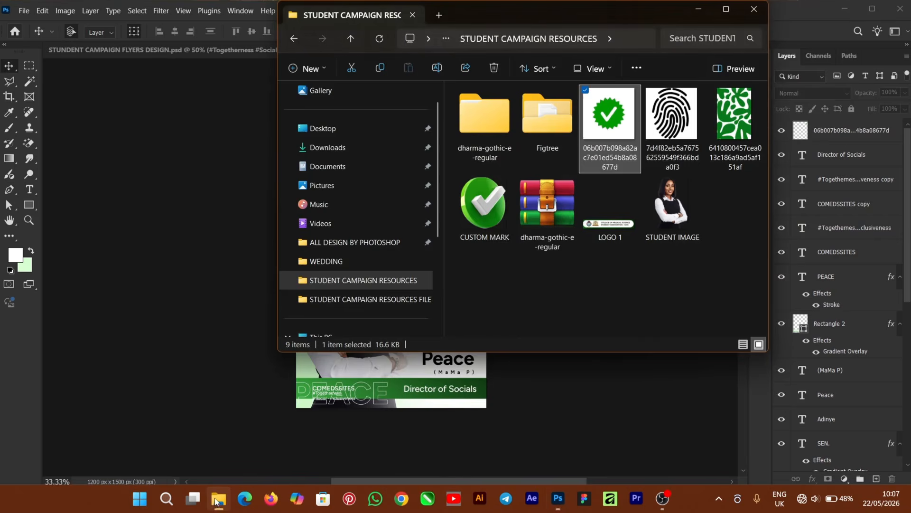
left_click_drag(481, 221, 230, 361)
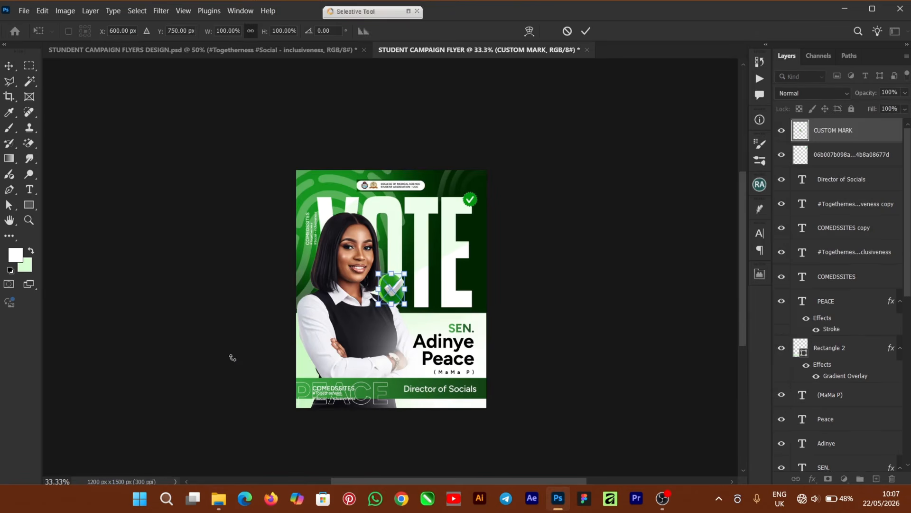
- Place the CUSTOM MARK check on the student's folded arms, scaled to 89.7%, above the green band
key("ctrl+plus")
key("ctrl+plus")
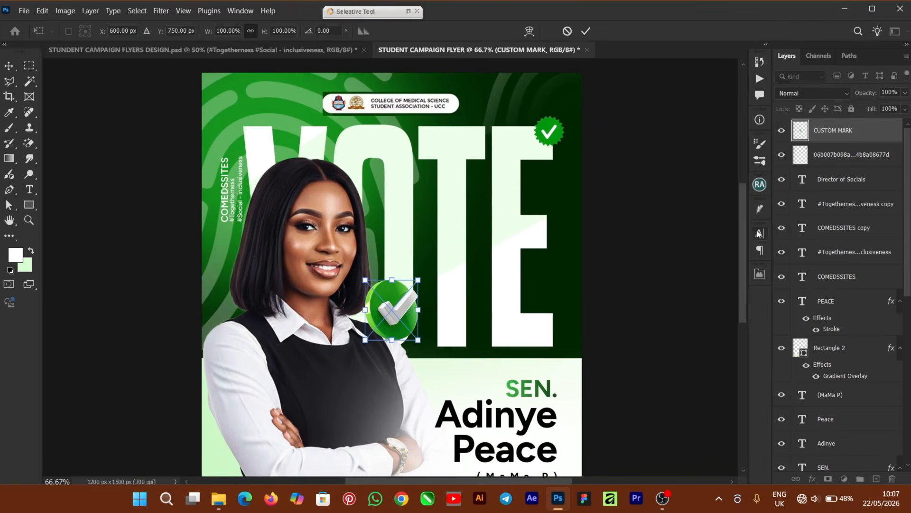
scroll(743, 246, "down", 4)
left_click_drag(393, 127, 307, 273)
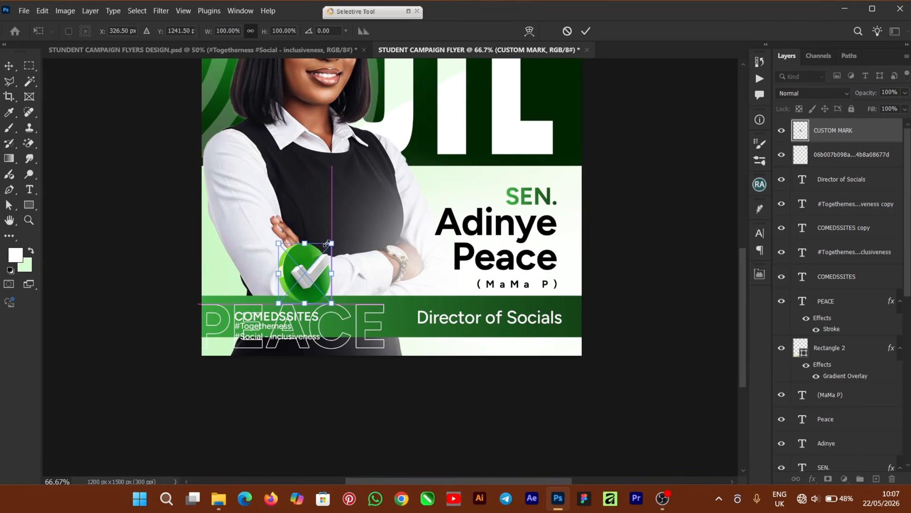
left_click_drag(331, 243, 302, 271)
left_click(586, 32)
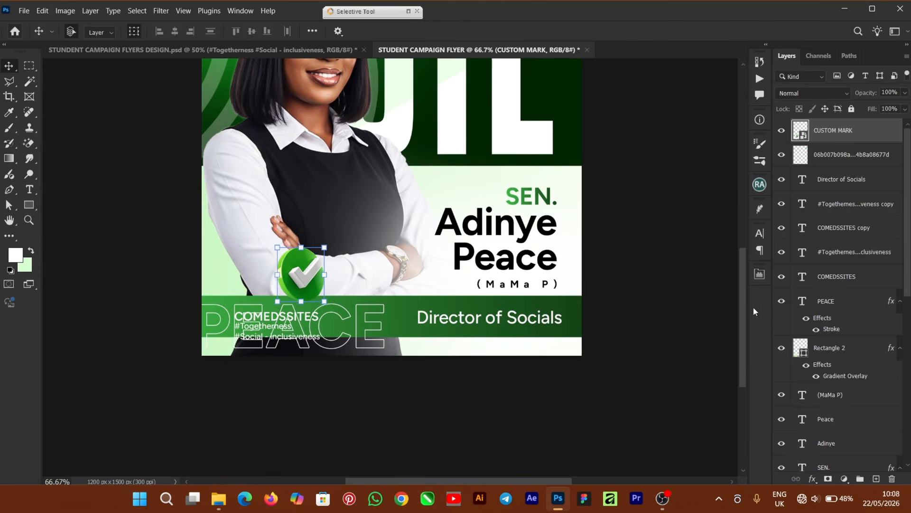
- Zoom out to view the whole flyer and deselect the check mark
left_click_drag(746, 308, 742, 260)
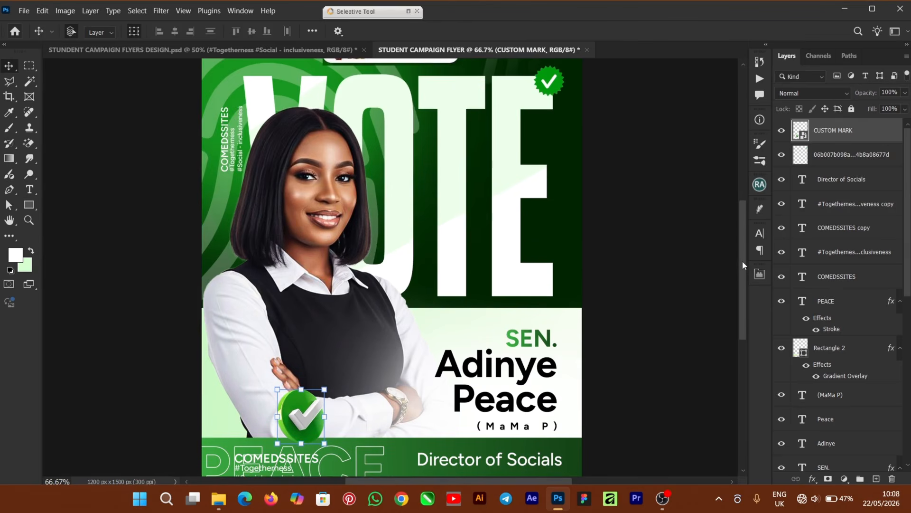
key("ctrl+minus")
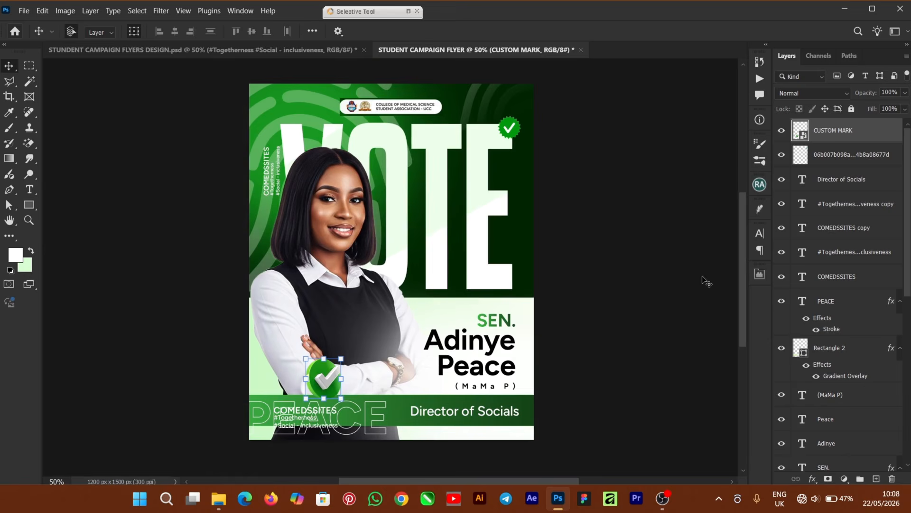
left_click(662, 299)
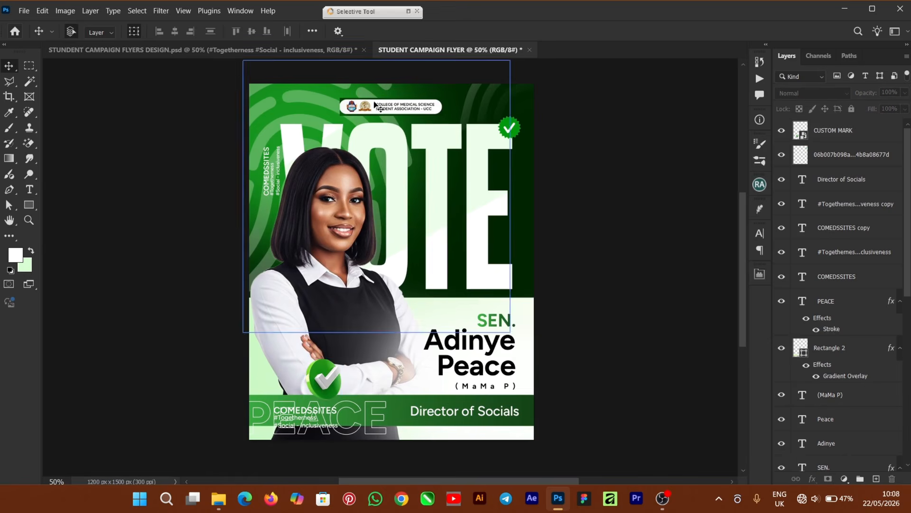
left_click(390, 106)
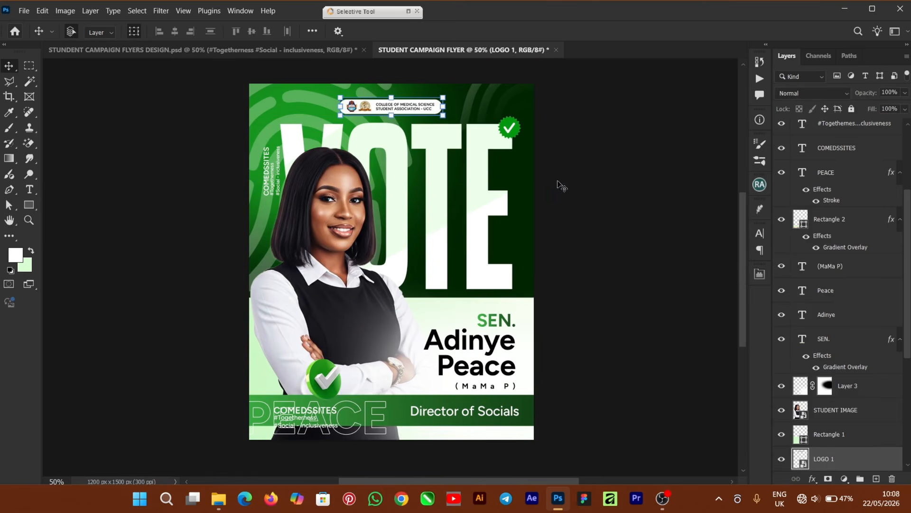
scroll(739, 254, "up", 1)
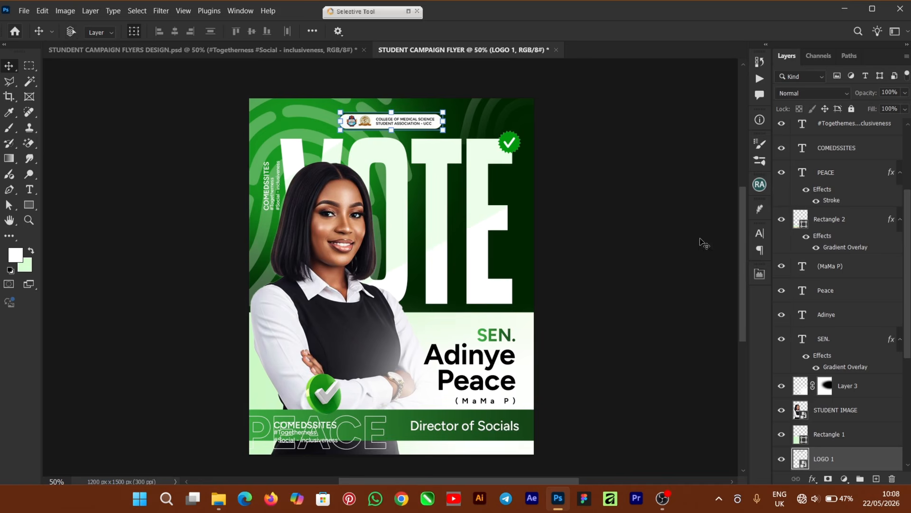
key("ctrl+a")
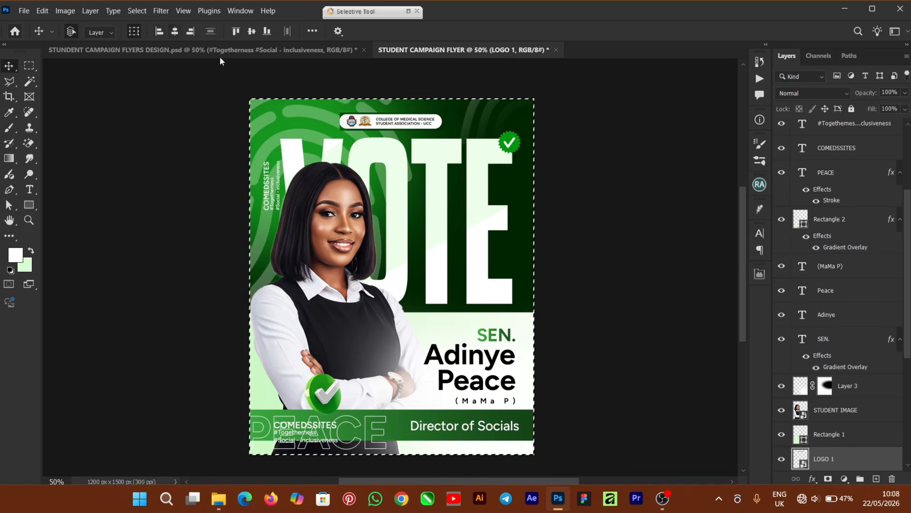
key("ctrl+d")
left_click(630, 264)
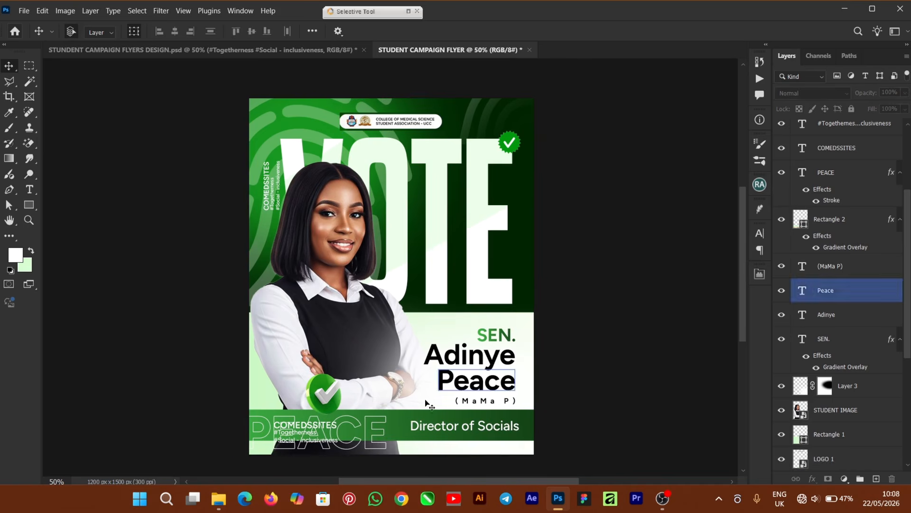
scroll(744, 236, "up", 1)
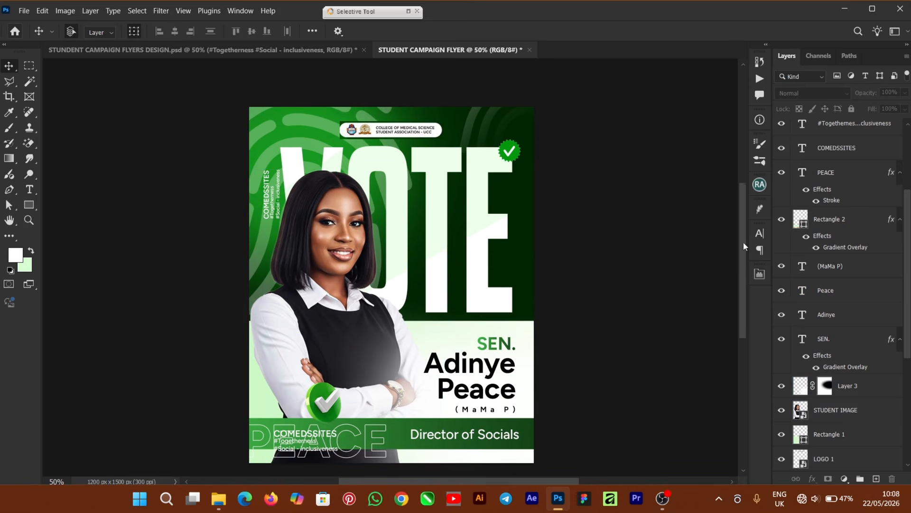
scroll(743, 247, "down", 1)
left_click_drag(745, 246, 744, 244)
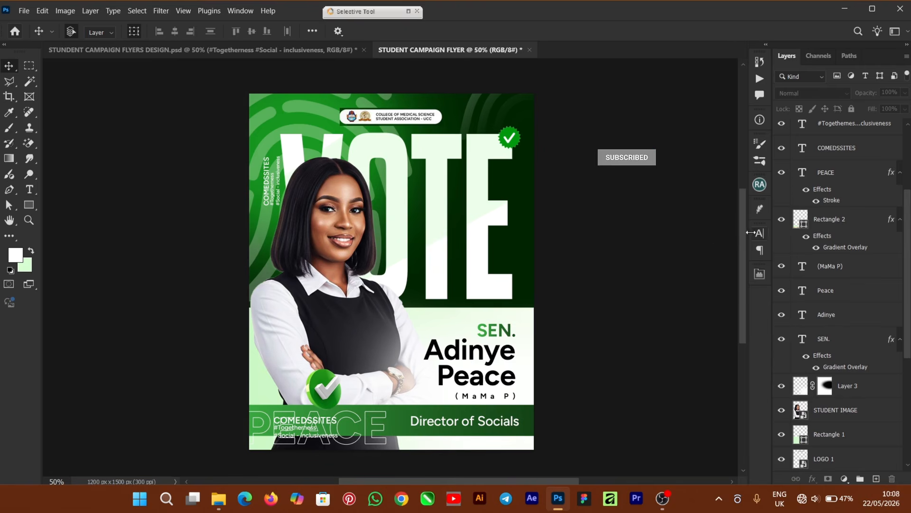
left_click_drag(742, 241, 745, 240)
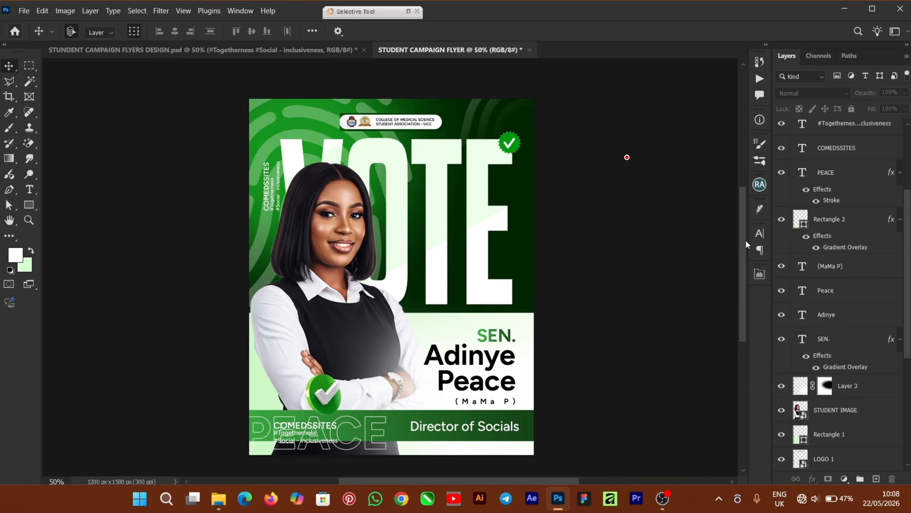